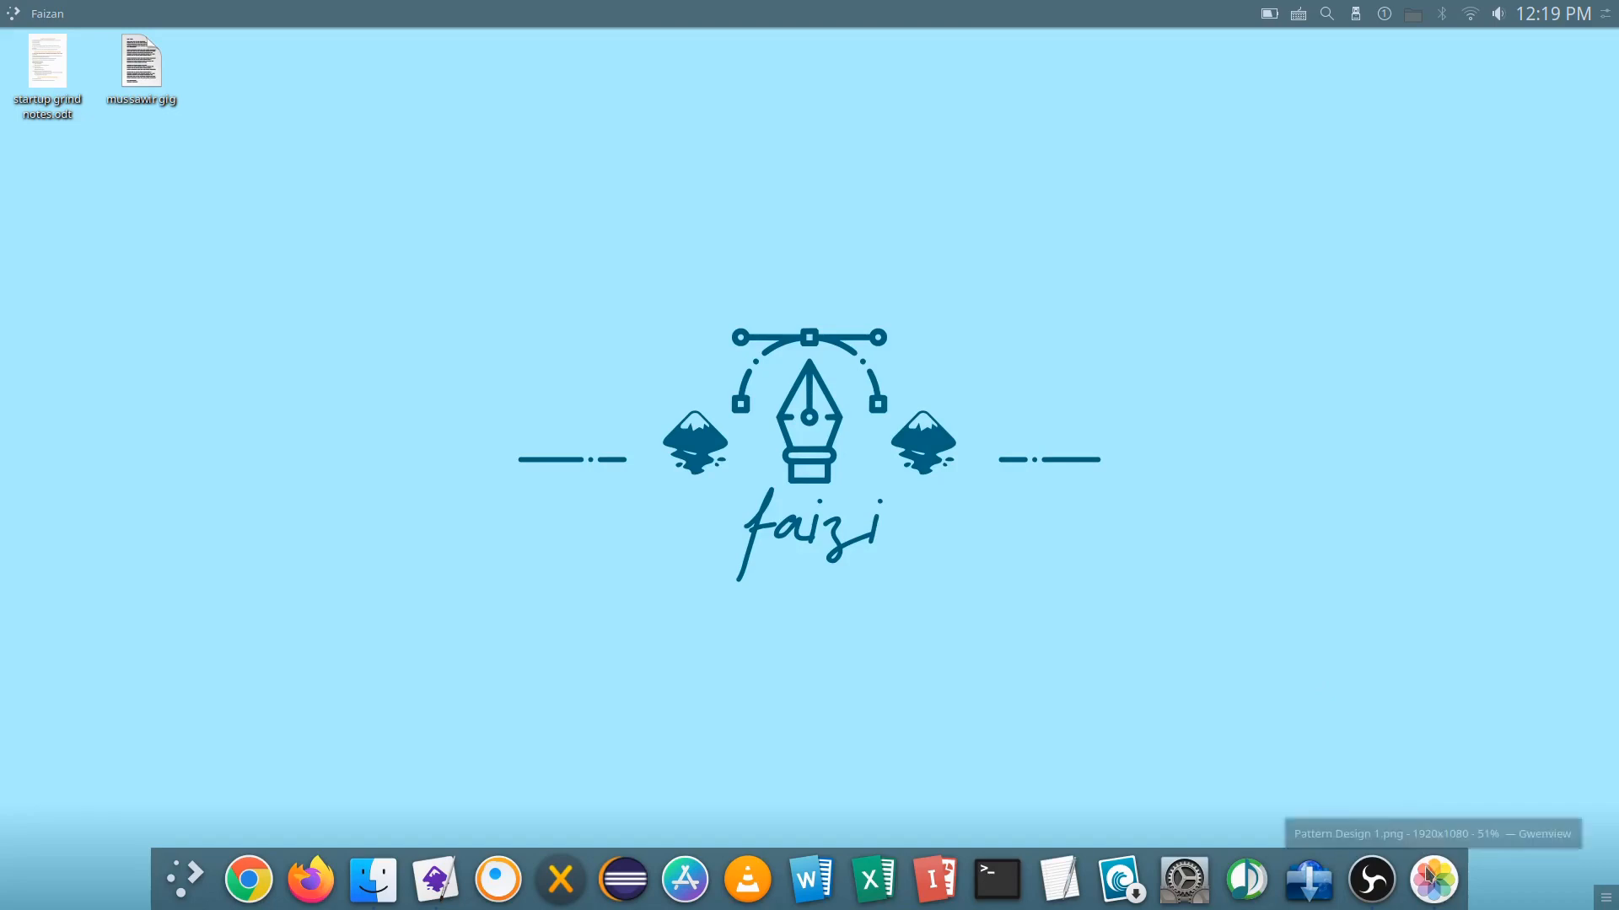
Step: View the finished abstract smoke effect in Pattern Design 1.png in the image viewer and close it
{"action": "left_click", "coordinate": [1433, 880]}
{"action": "left_click_drag", "start_coordinate": [980, 204], "coordinate": [915, 177]}
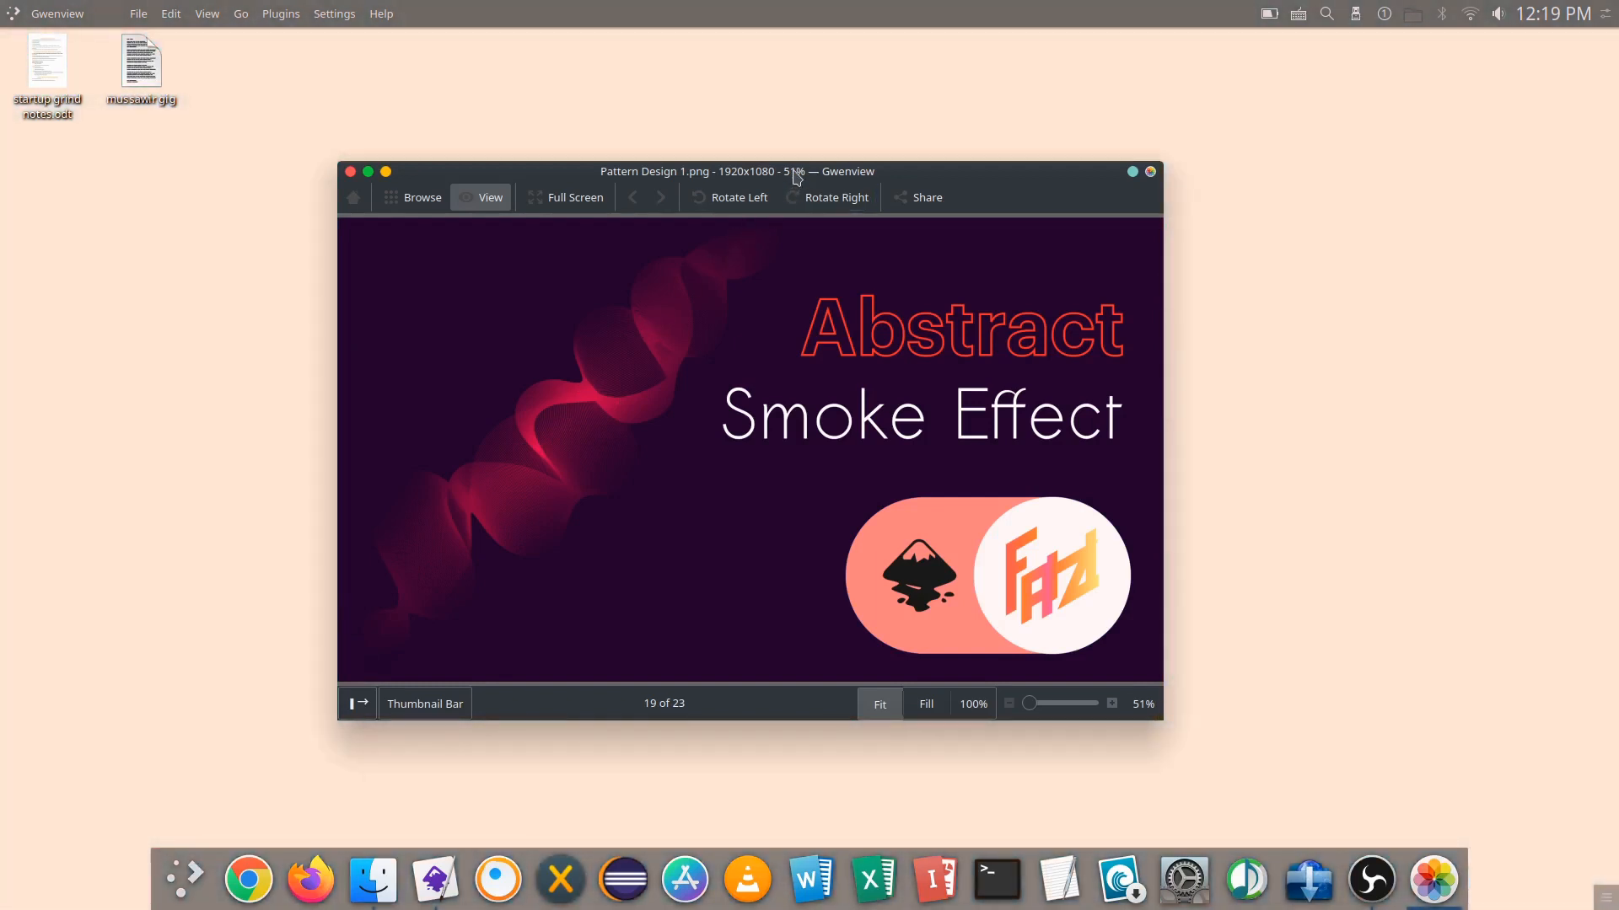
{"action": "left_click_drag", "start_coordinate": [804, 172], "coordinate": [835, 171]}
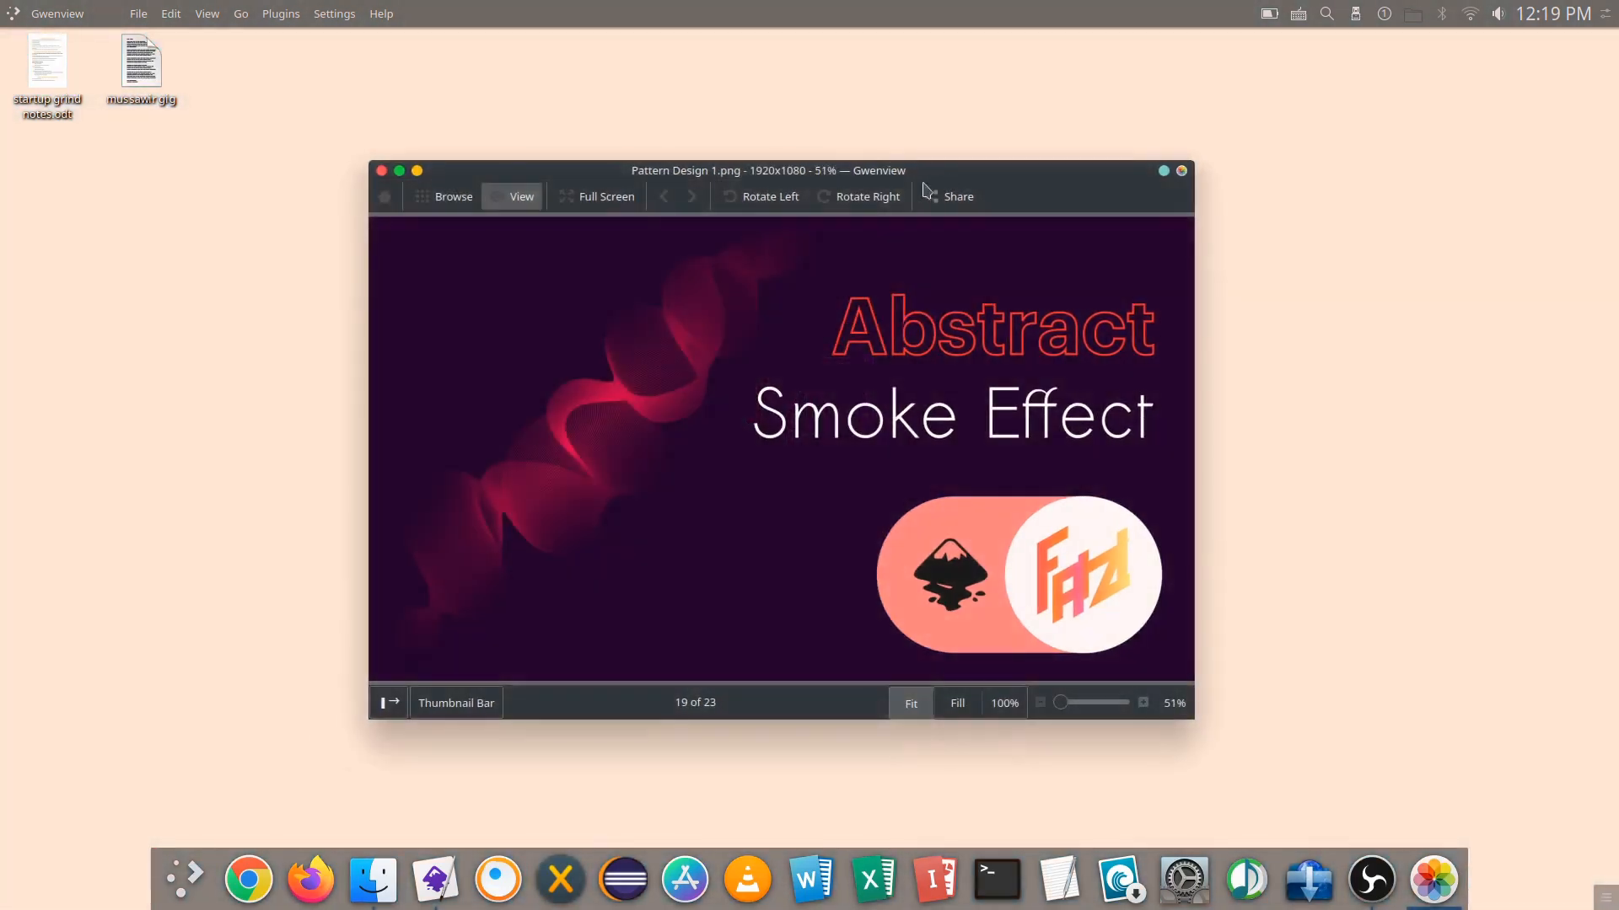
{"action": "left_click", "coordinate": [382, 171]}
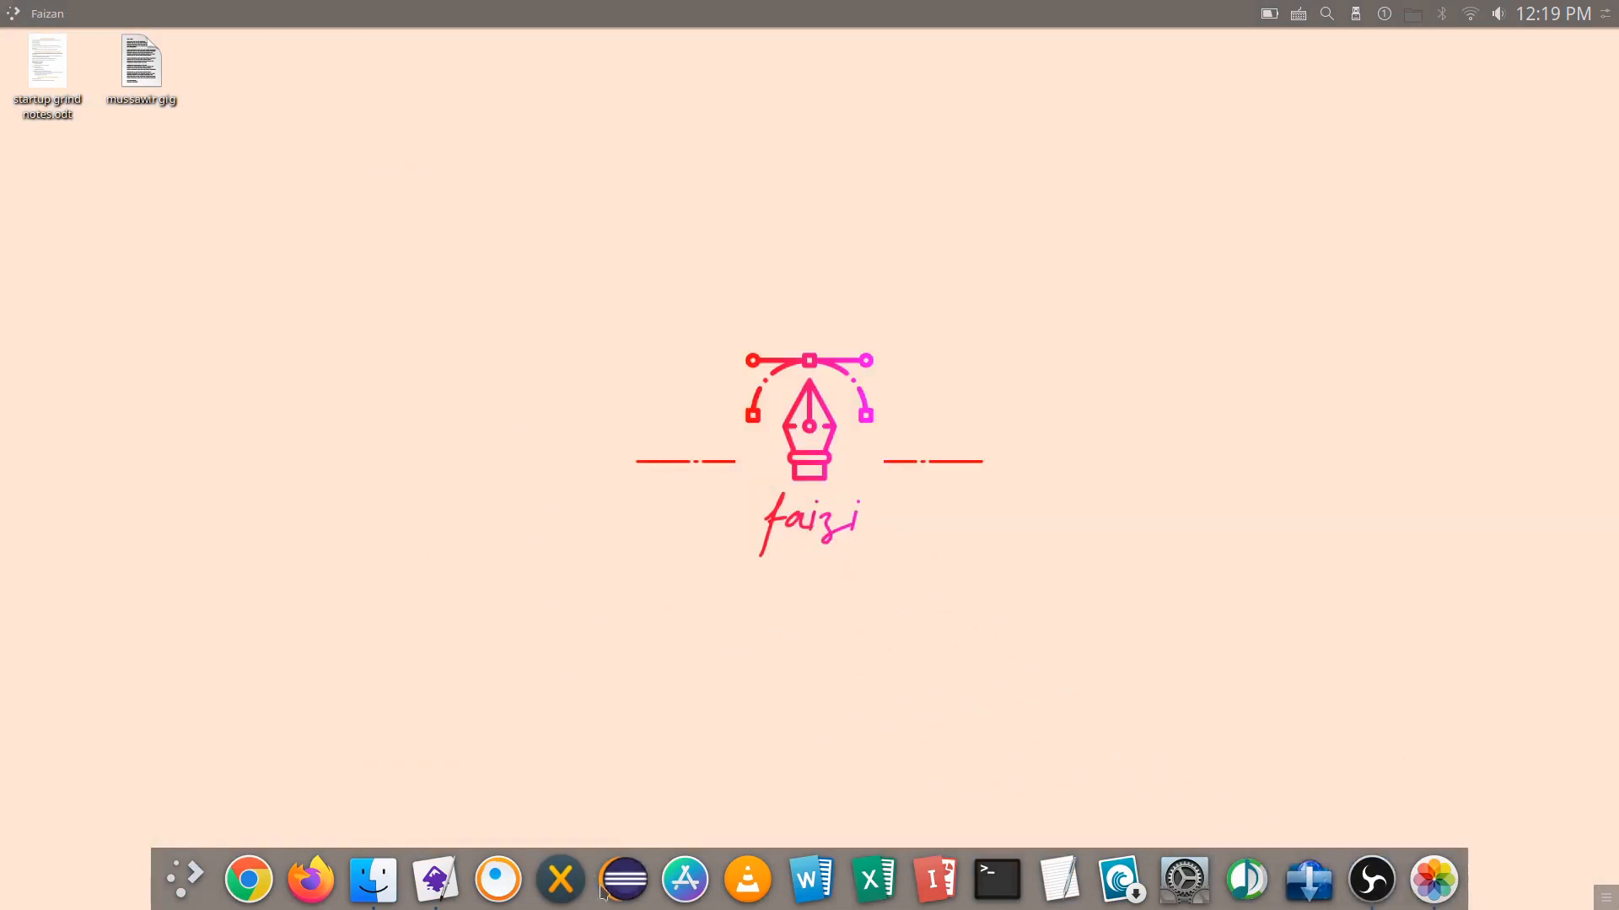
Step: Switch to Inkscape and set the document properties to px display units with the page border hidden
{"action": "left_click", "coordinate": [435, 879]}
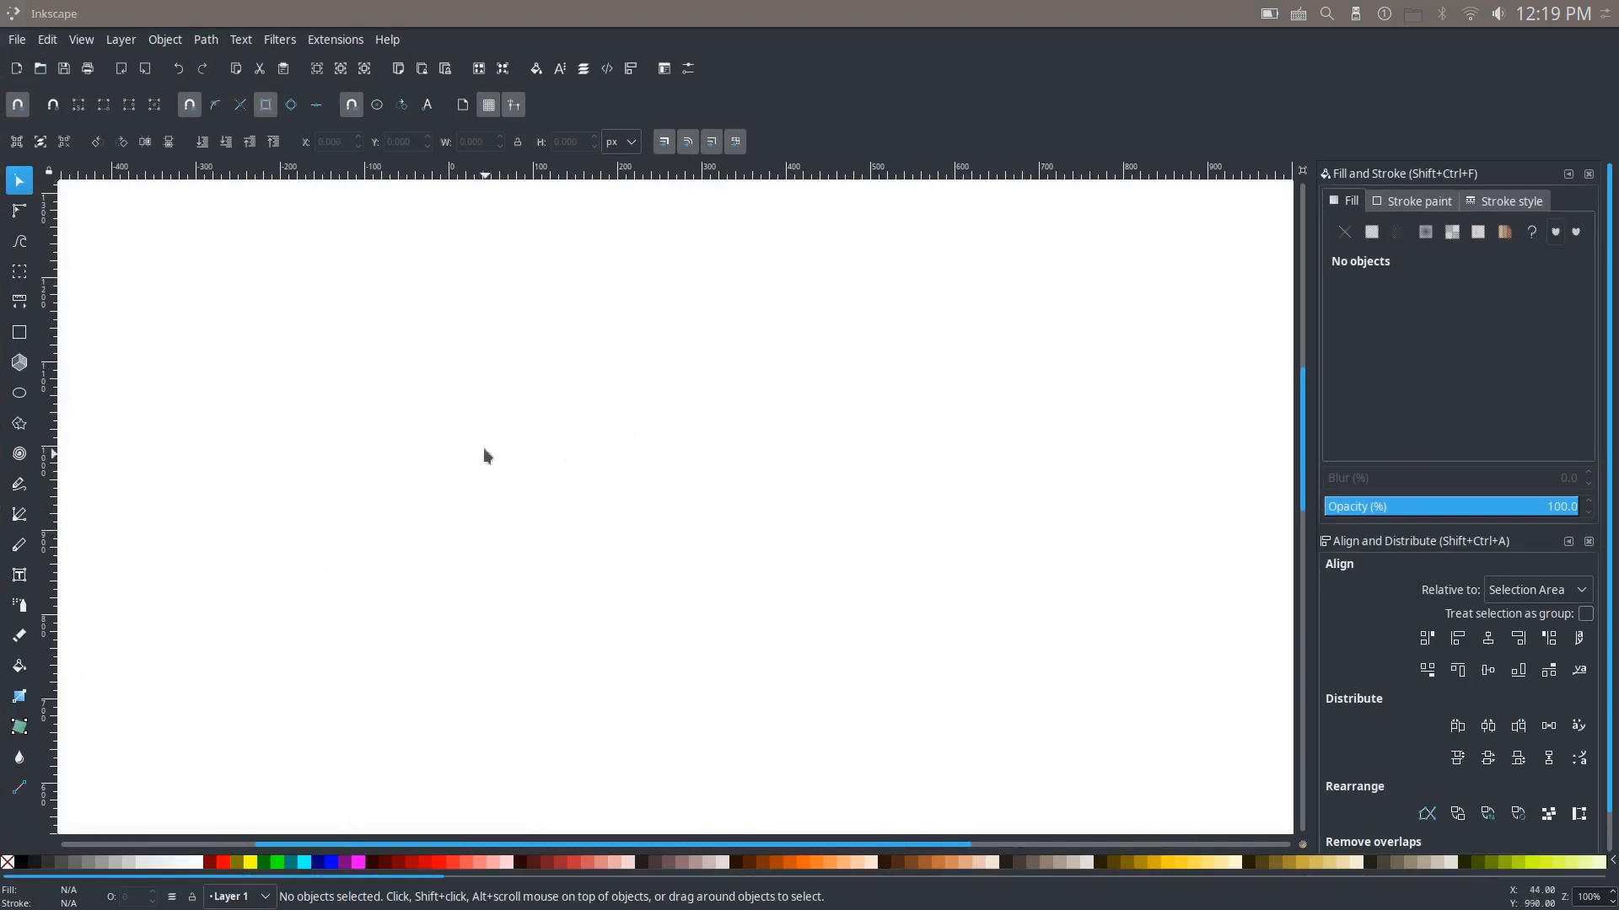
{"action": "left_click_drag", "start_coordinate": [834, 326], "coordinate": [780, 327]}
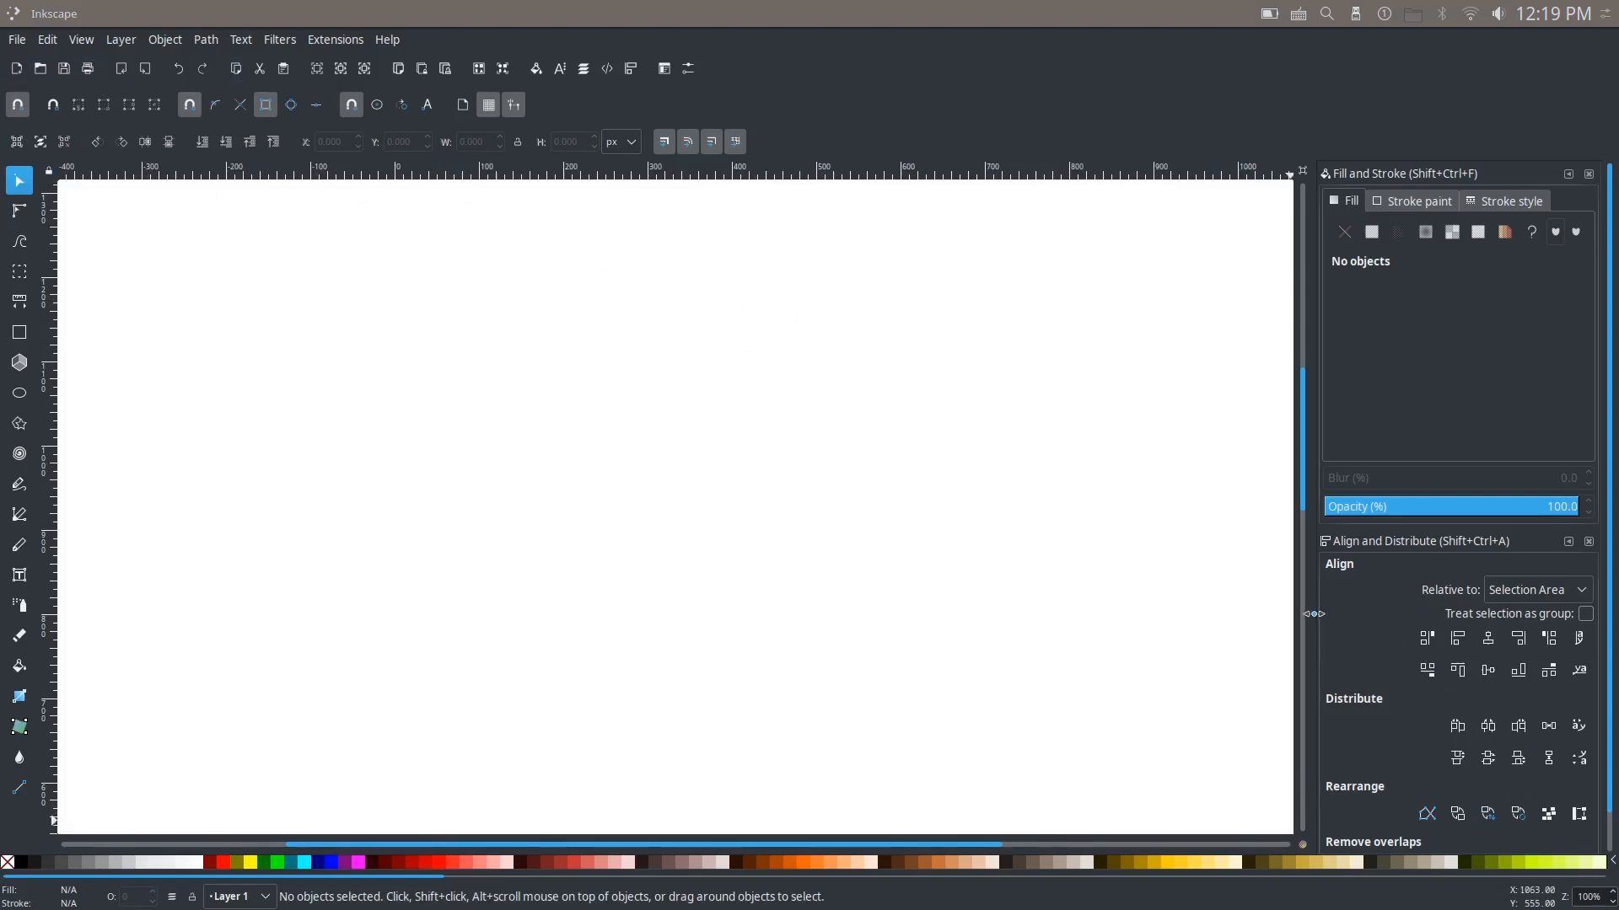
{"action": "left_click", "coordinate": [17, 39]}
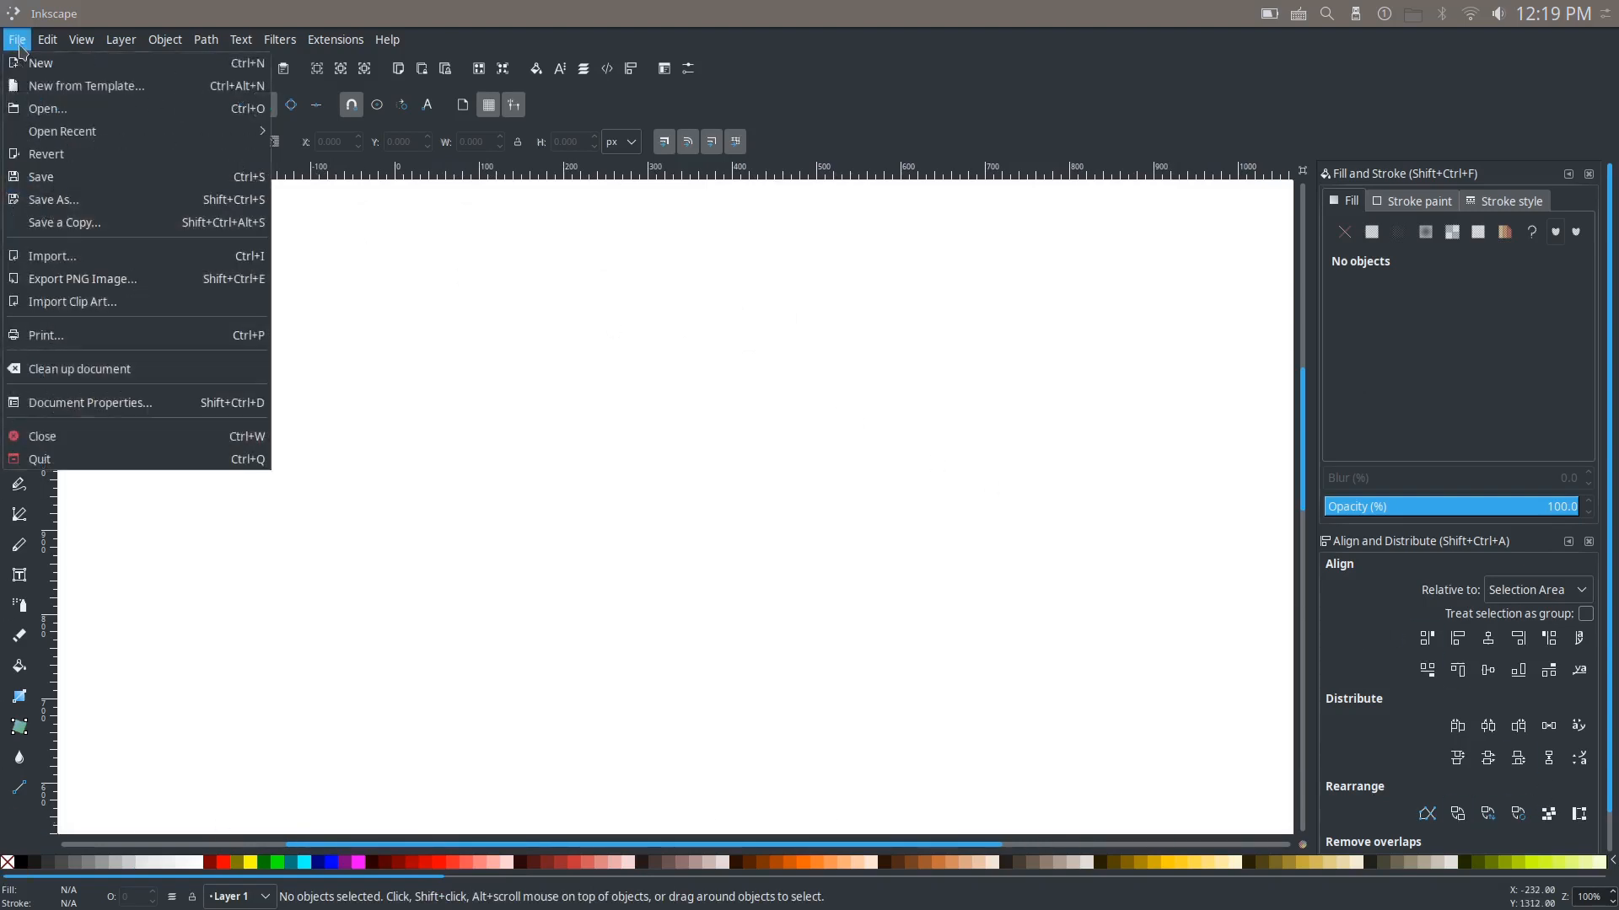
{"action": "left_click", "coordinate": [123, 411]}
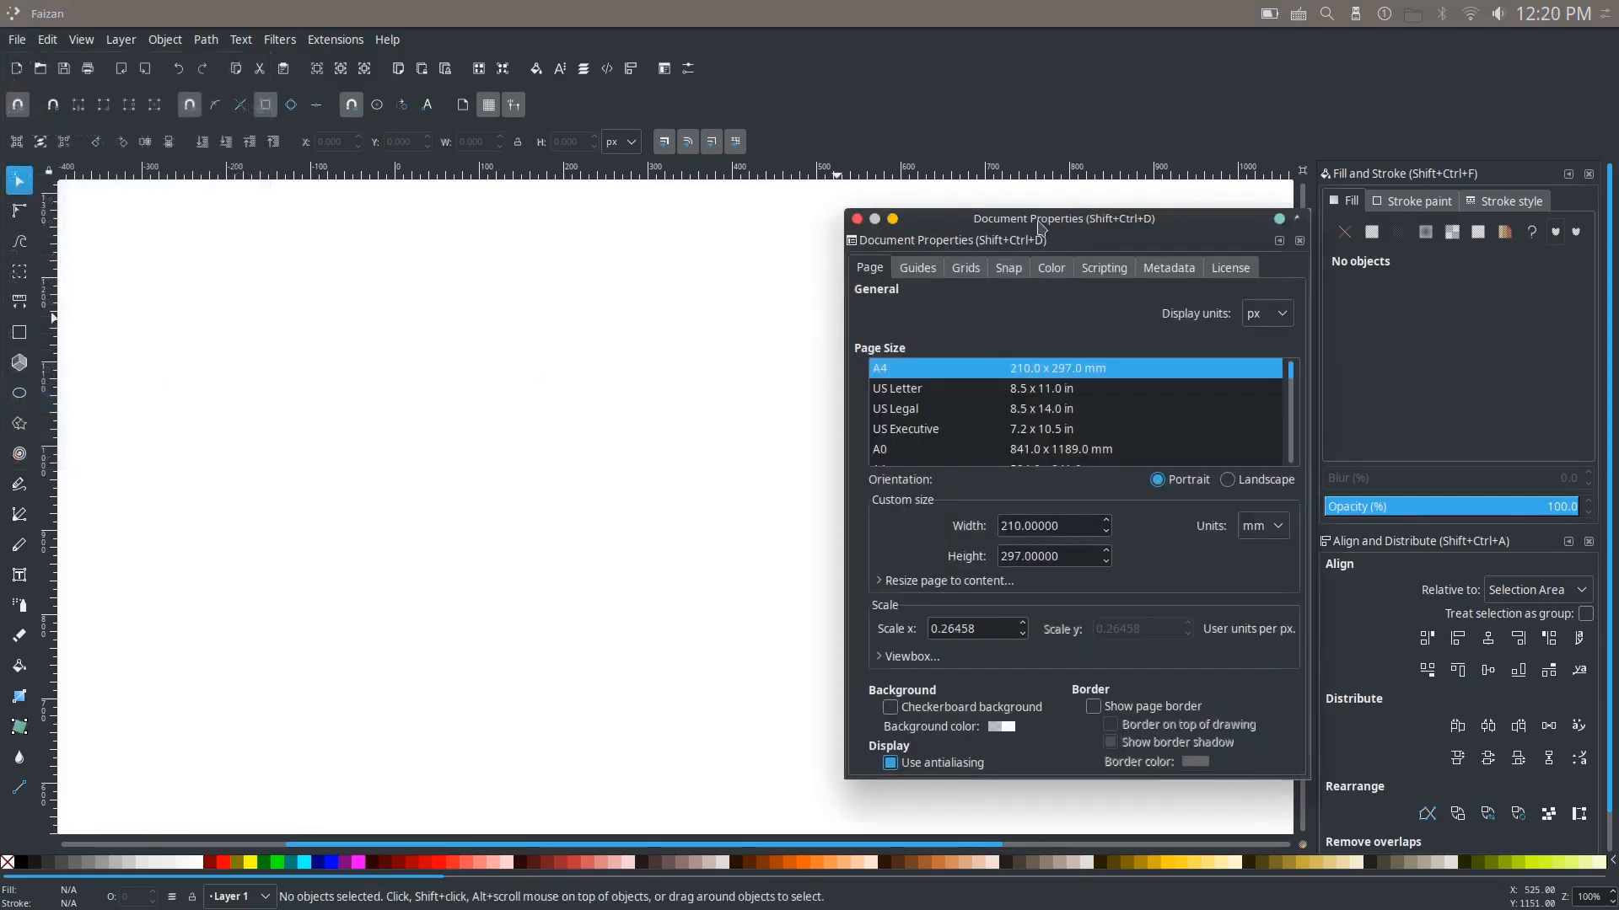
{"action": "left_click_drag", "start_coordinate": [1039, 226], "coordinate": [858, 218]}
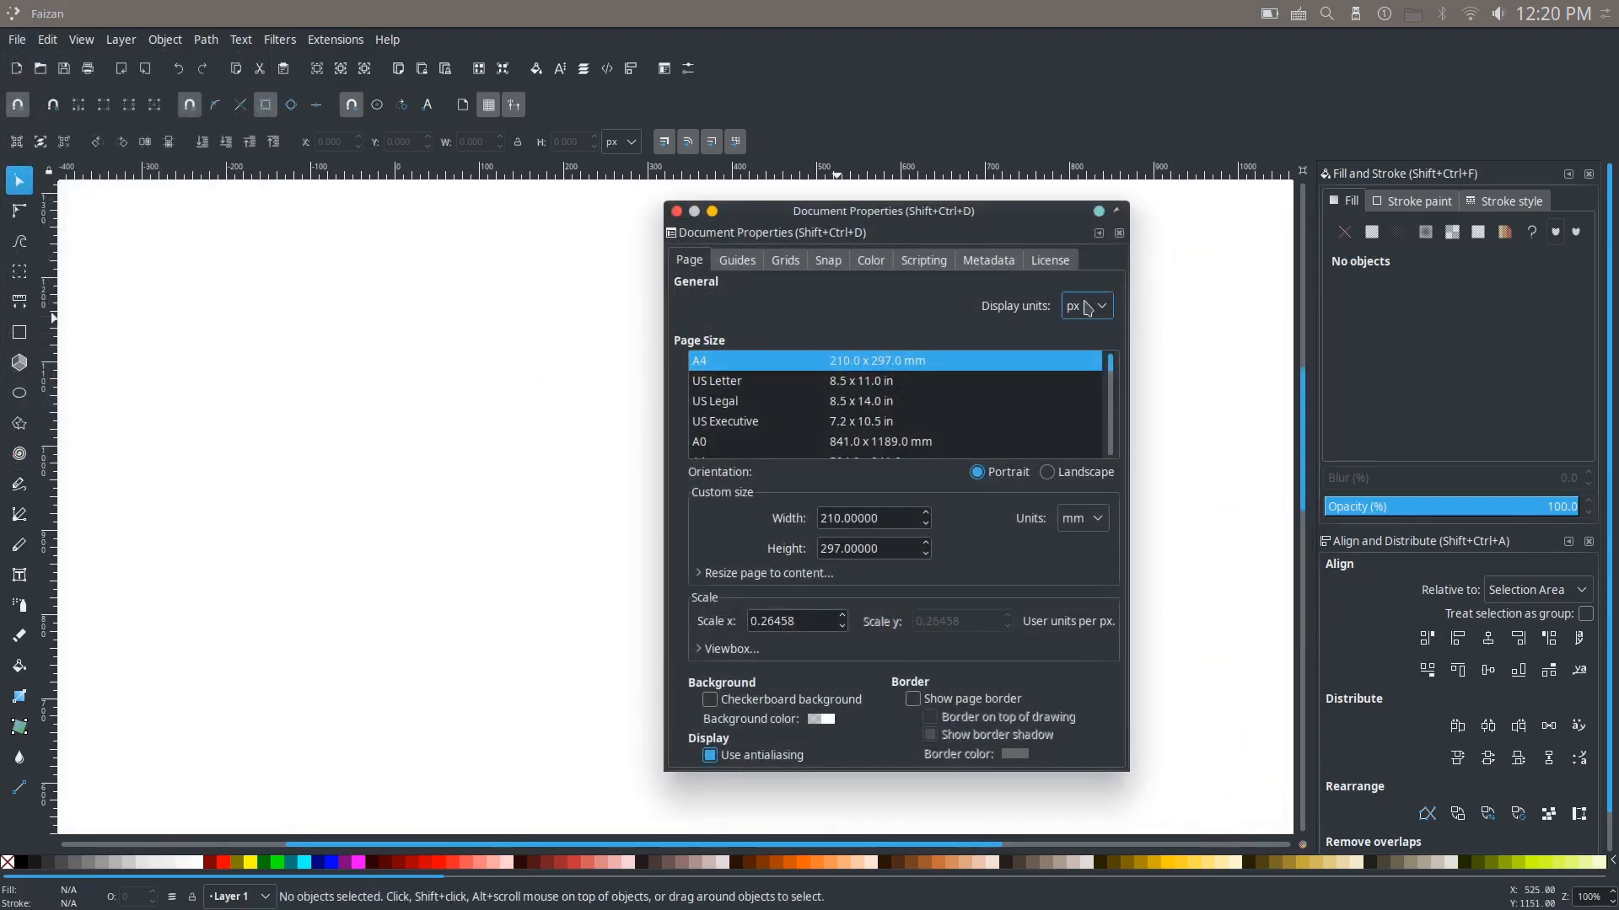
{"action": "left_click", "coordinate": [1089, 308]}
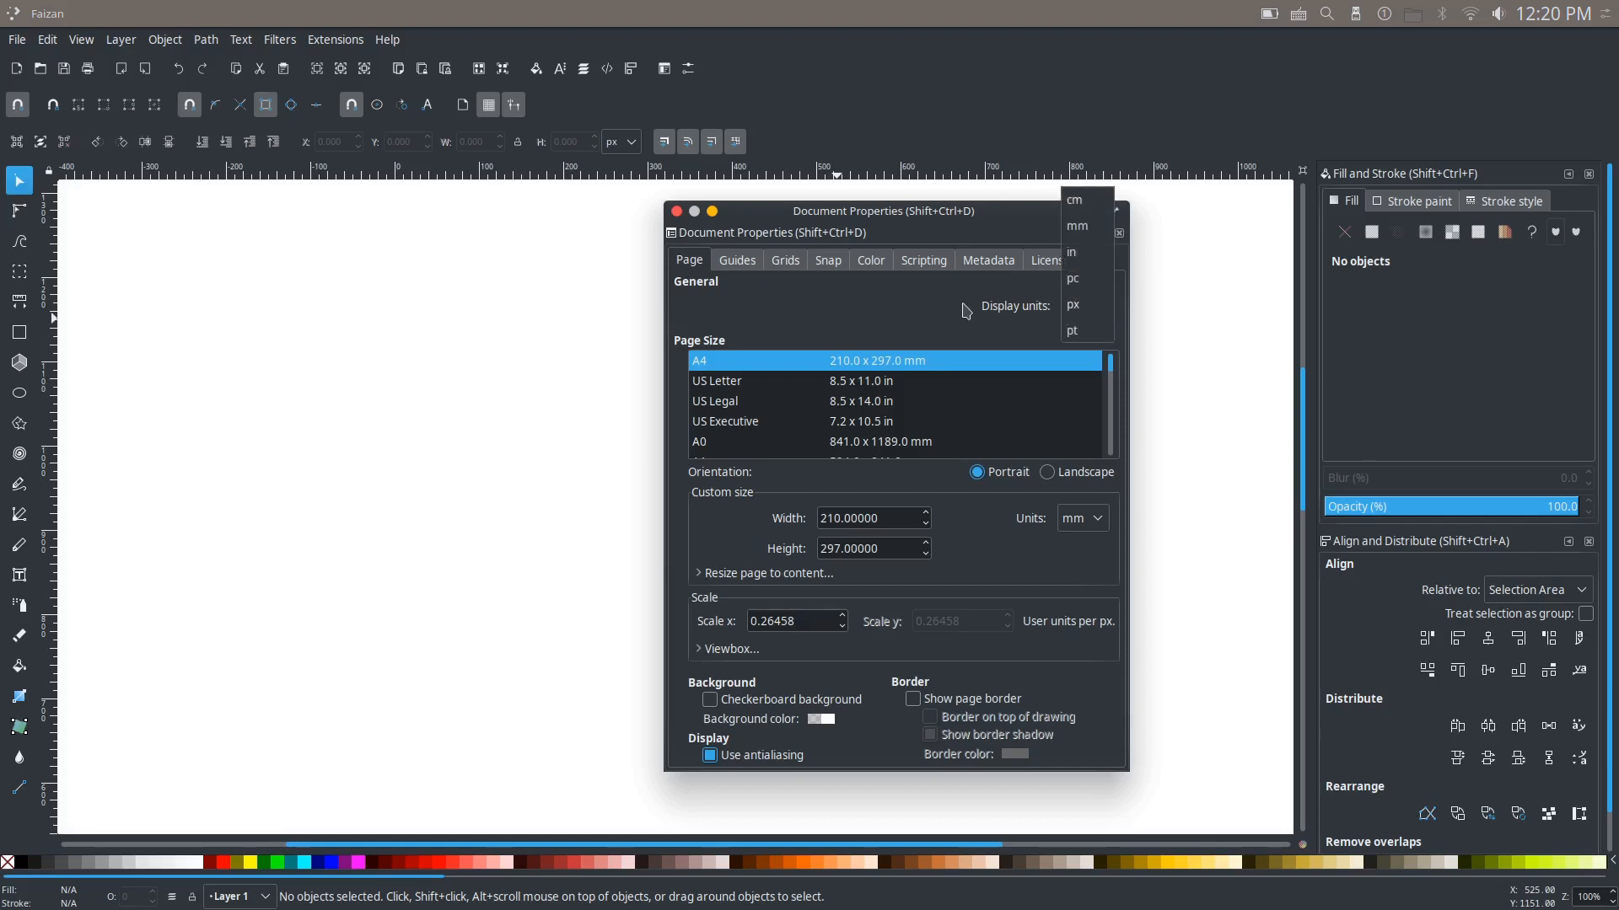
{"action": "left_click", "coordinate": [1091, 308]}
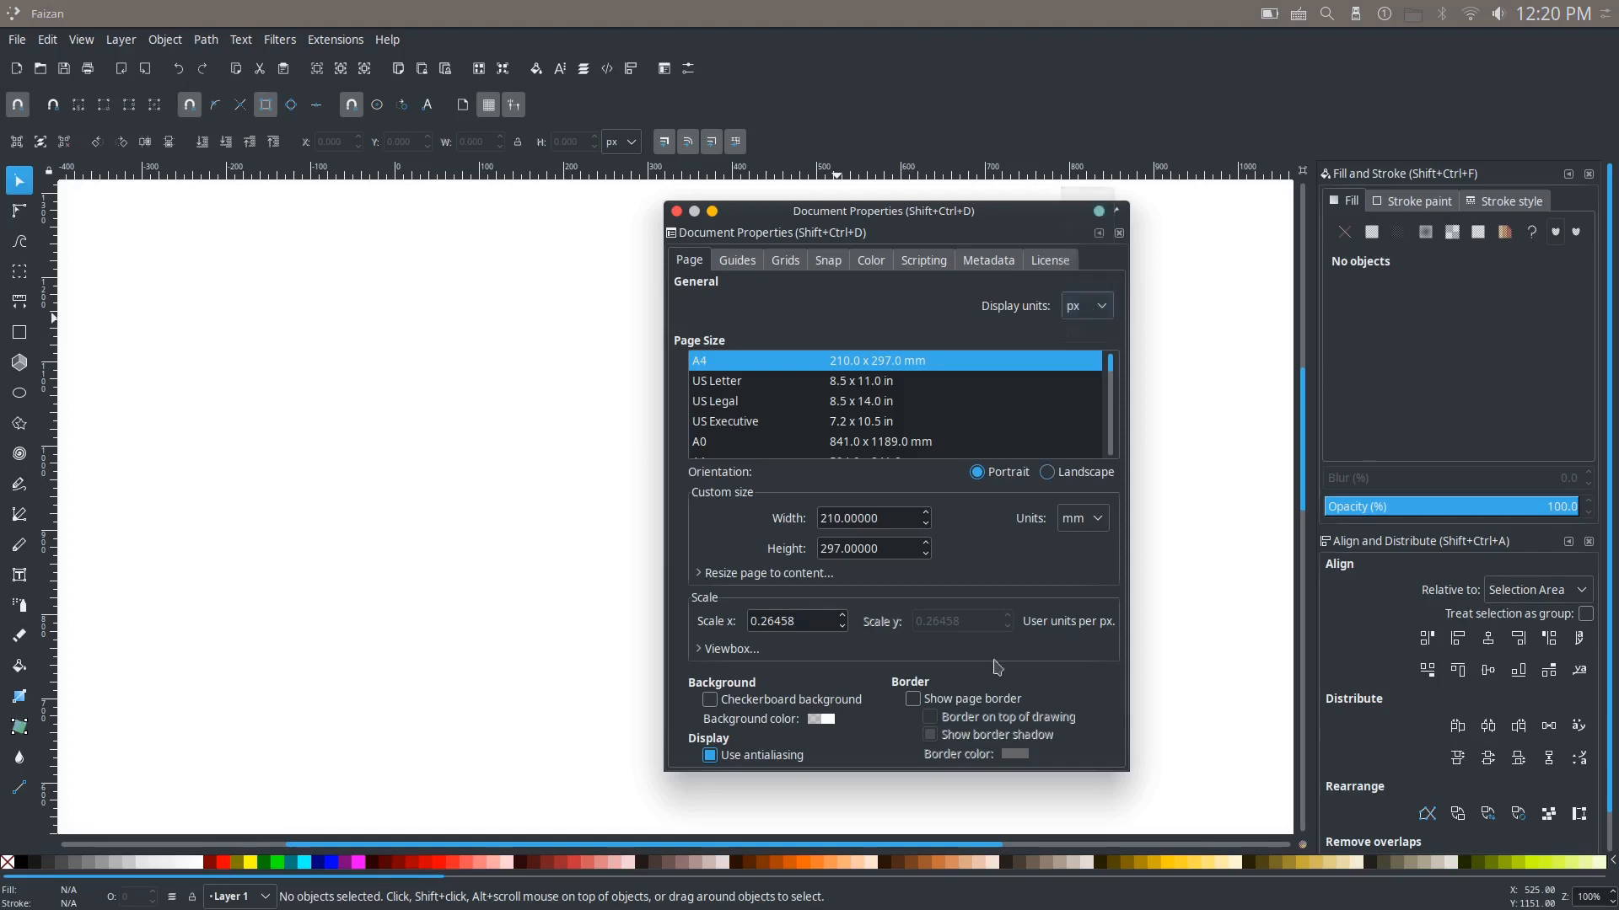
{"action": "left_click", "coordinate": [913, 700]}
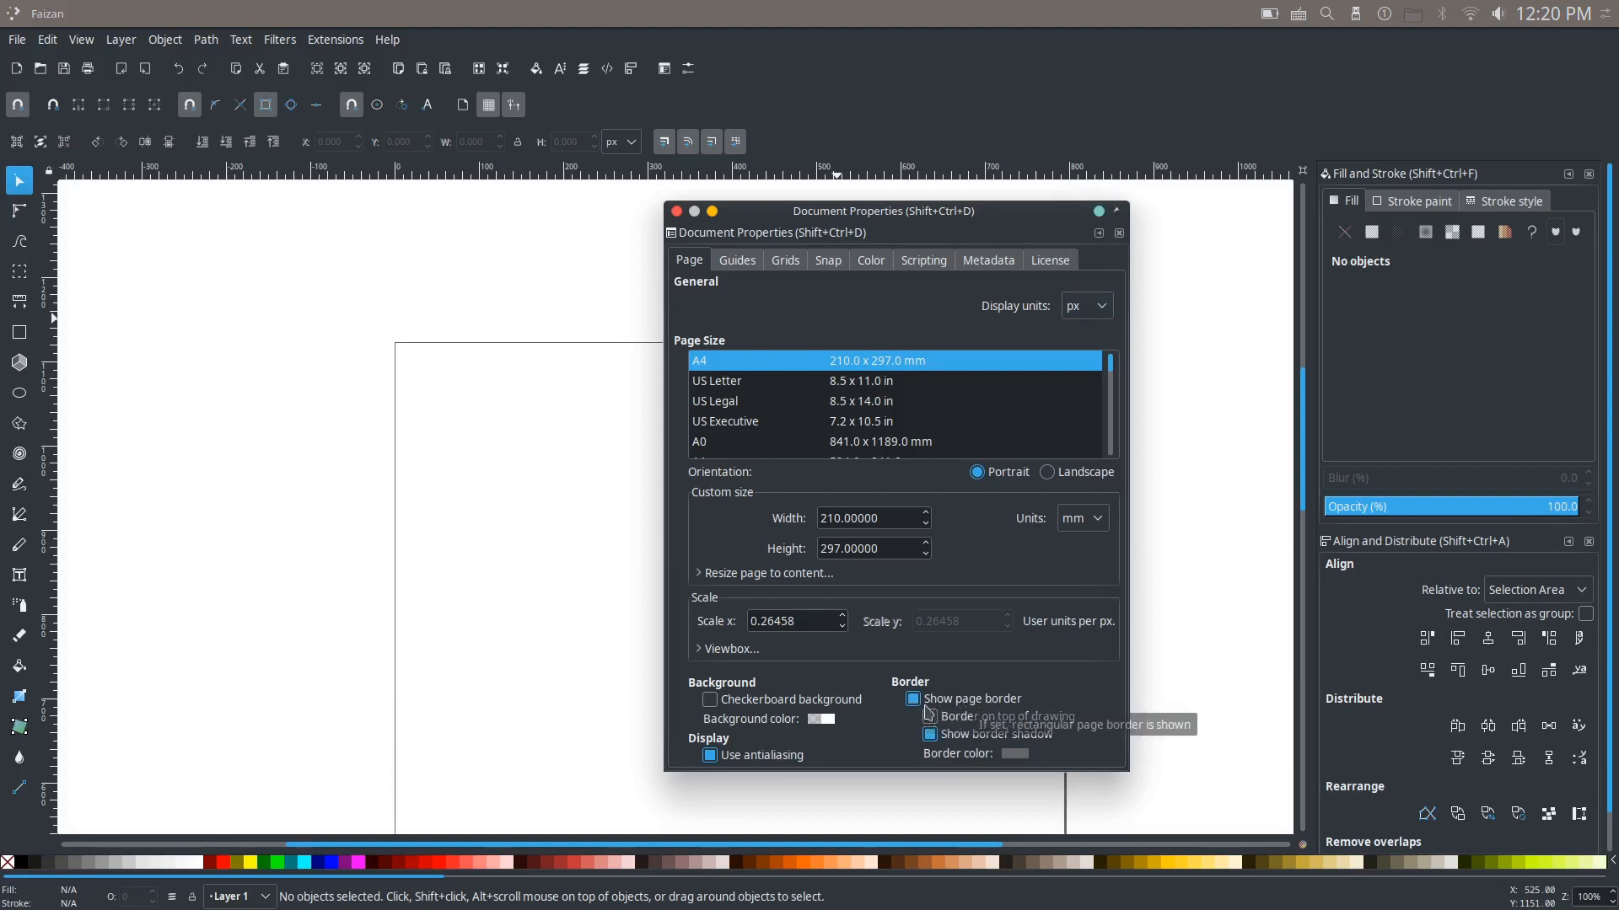
{"action": "left_click", "coordinate": [913, 699]}
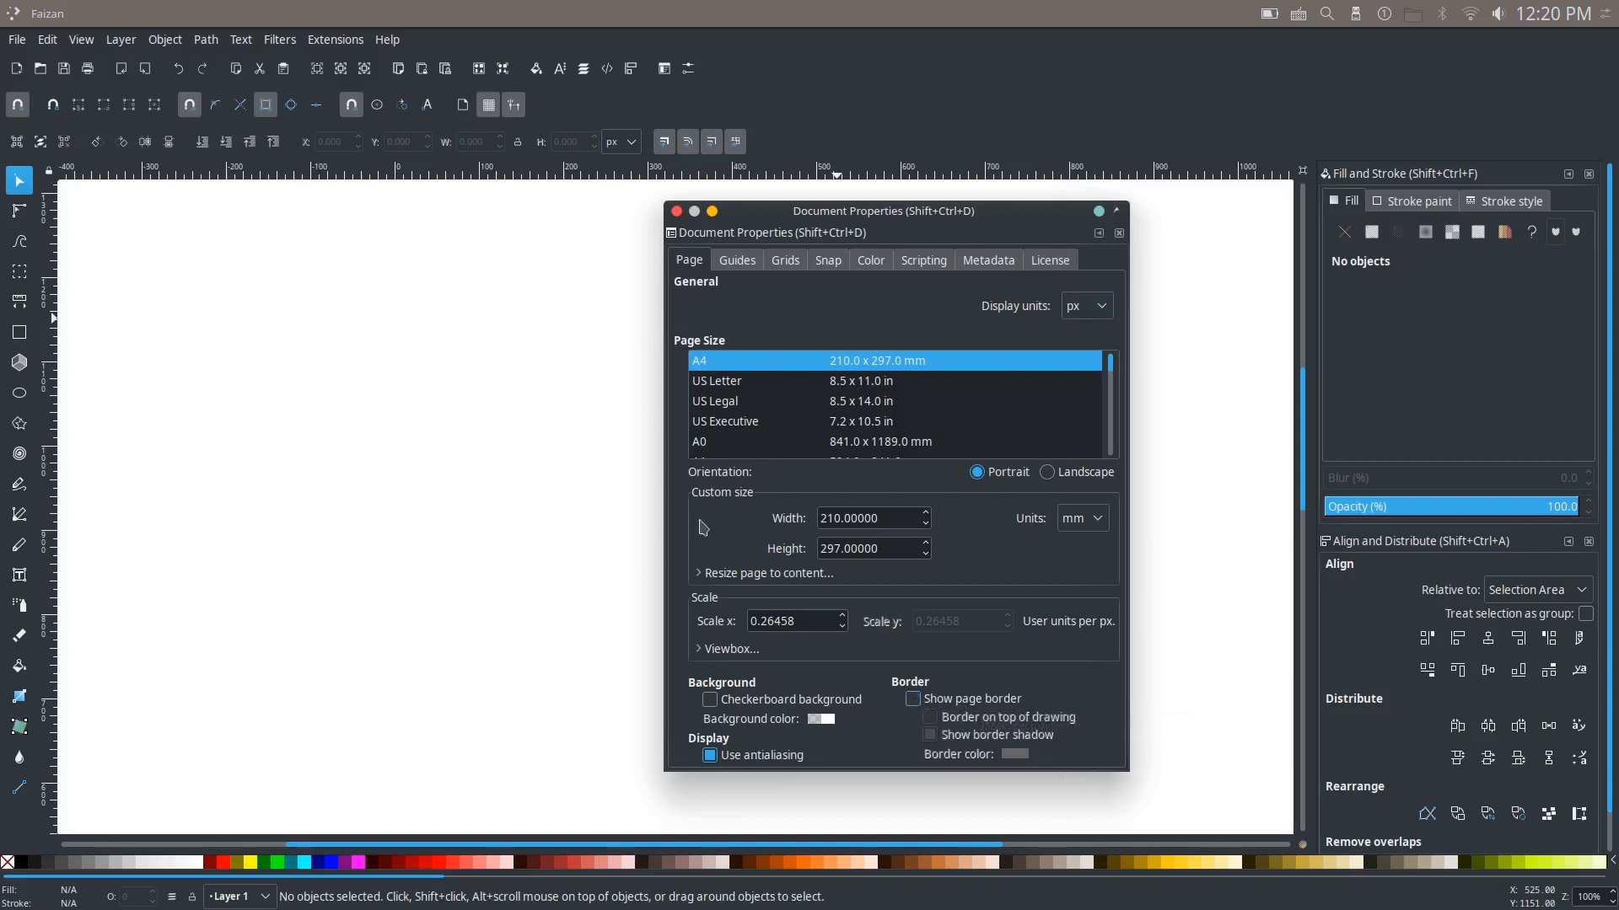
{"action": "left_click", "coordinate": [678, 212]}
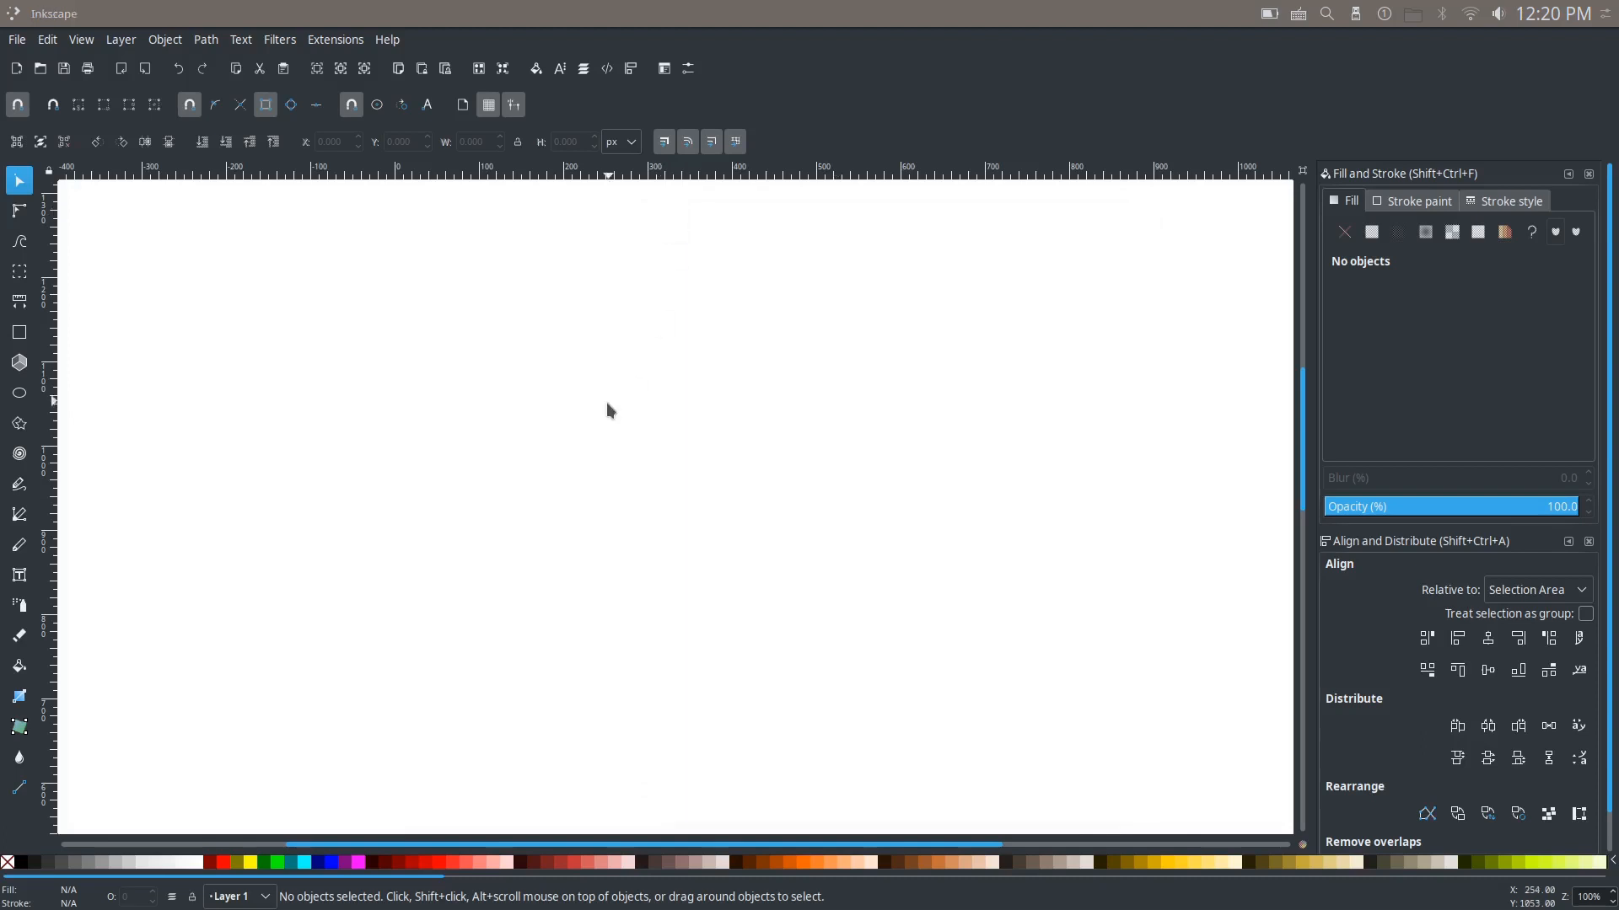
Step: Set the interface layout to Custom and show the Align and Distribute and Fill and Stroke dialogs
{"action": "left_click", "coordinate": [89, 43]}
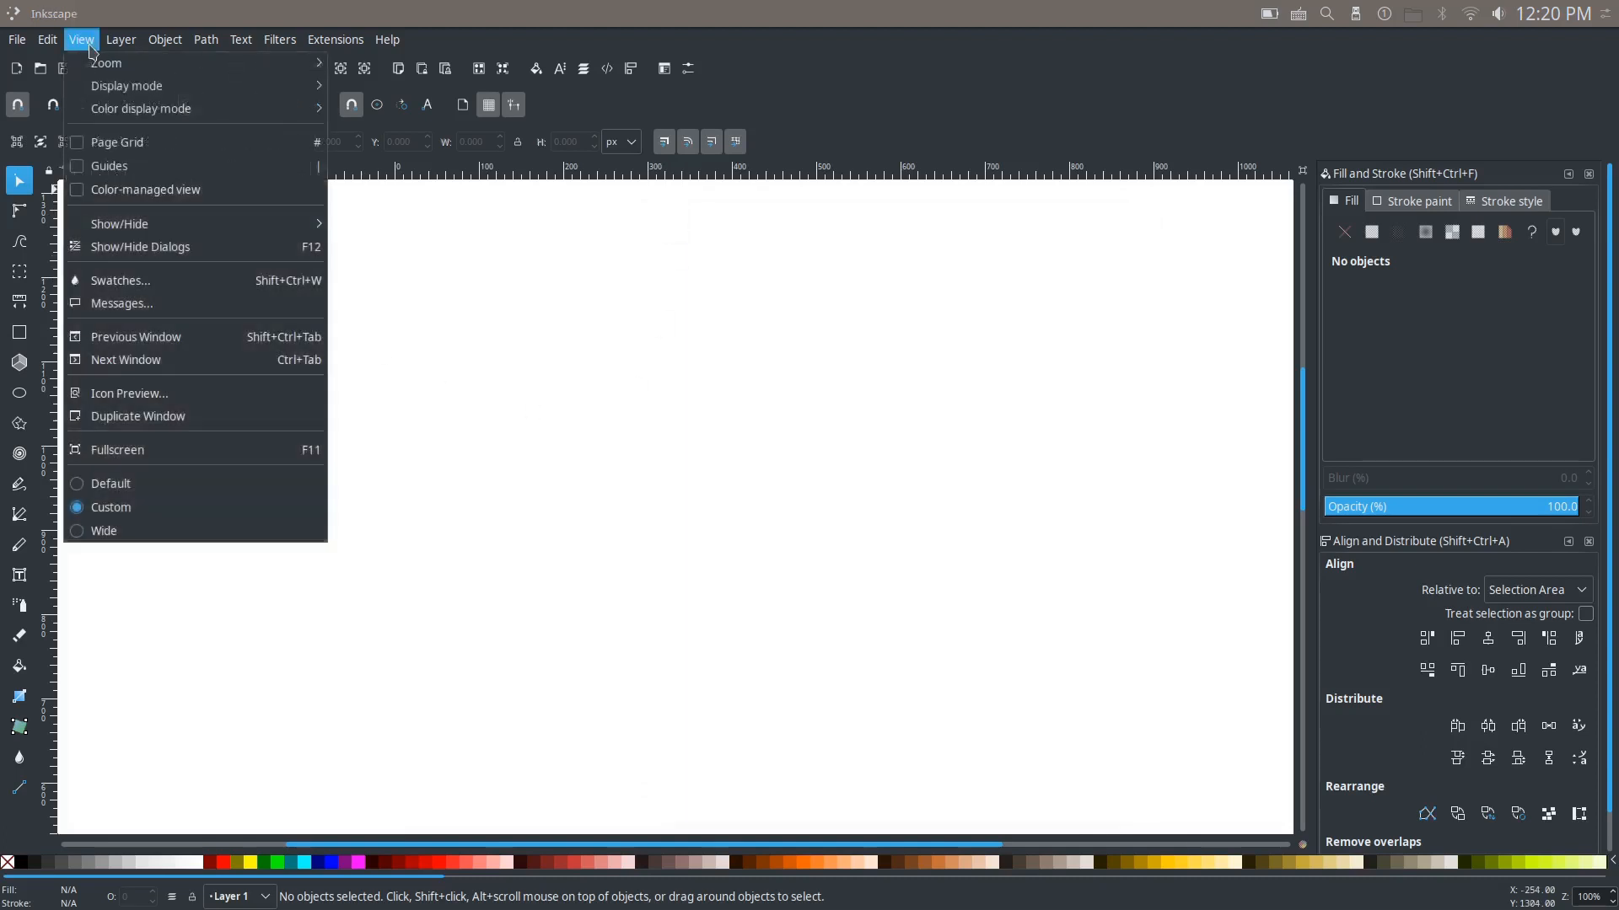
{"action": "left_click", "coordinate": [122, 509]}
{"action": "left_click", "coordinate": [631, 69]}
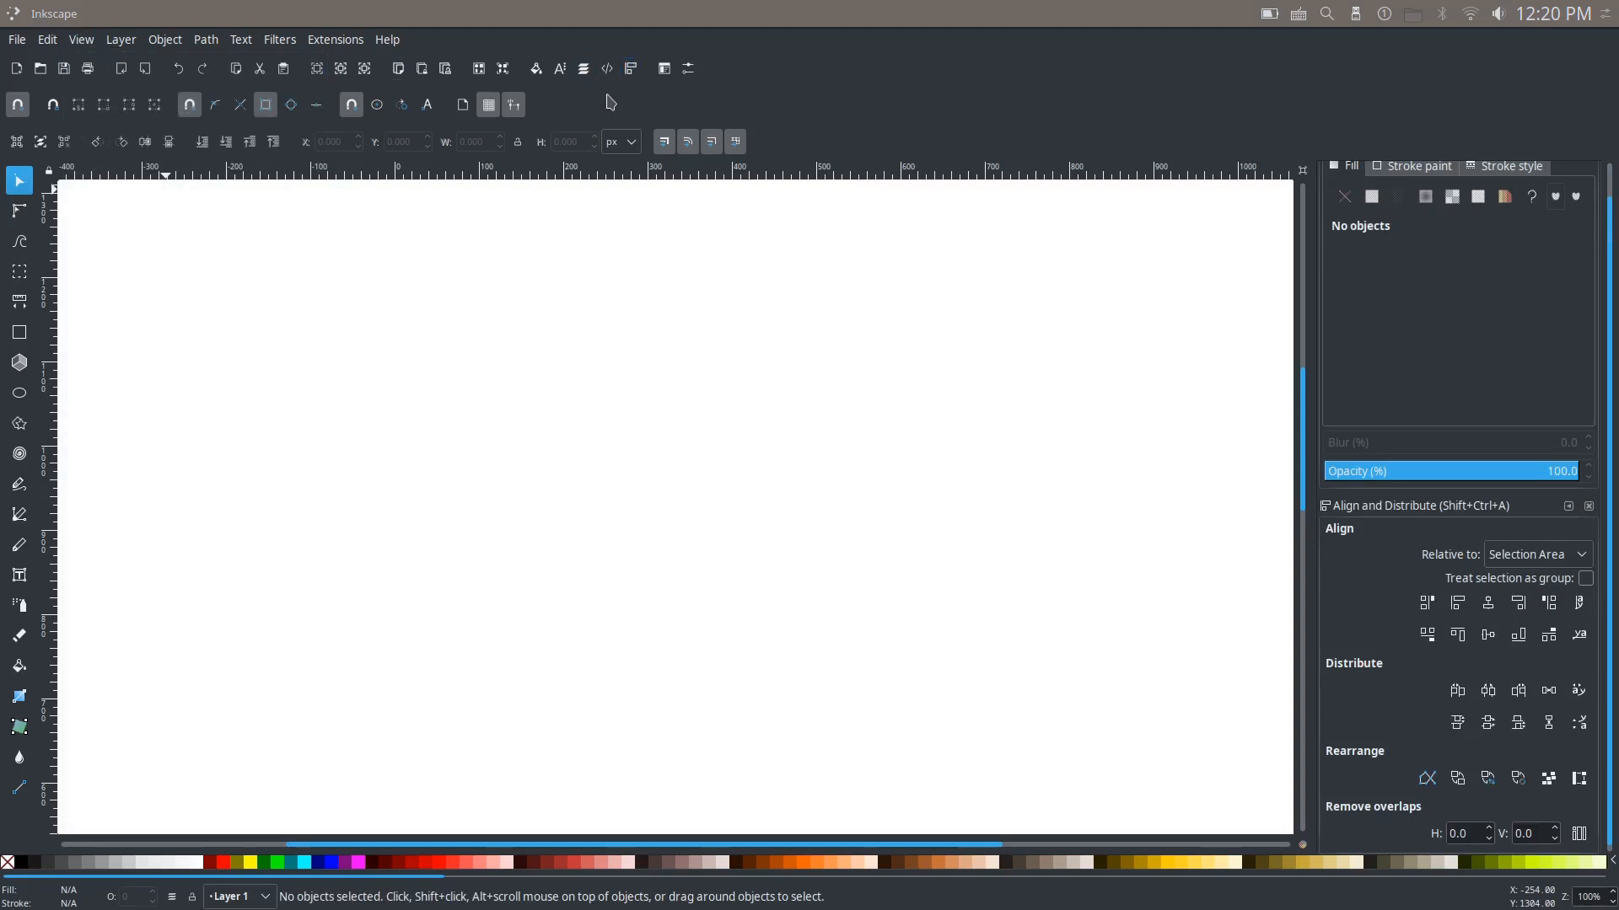
{"action": "left_click", "coordinate": [536, 73]}
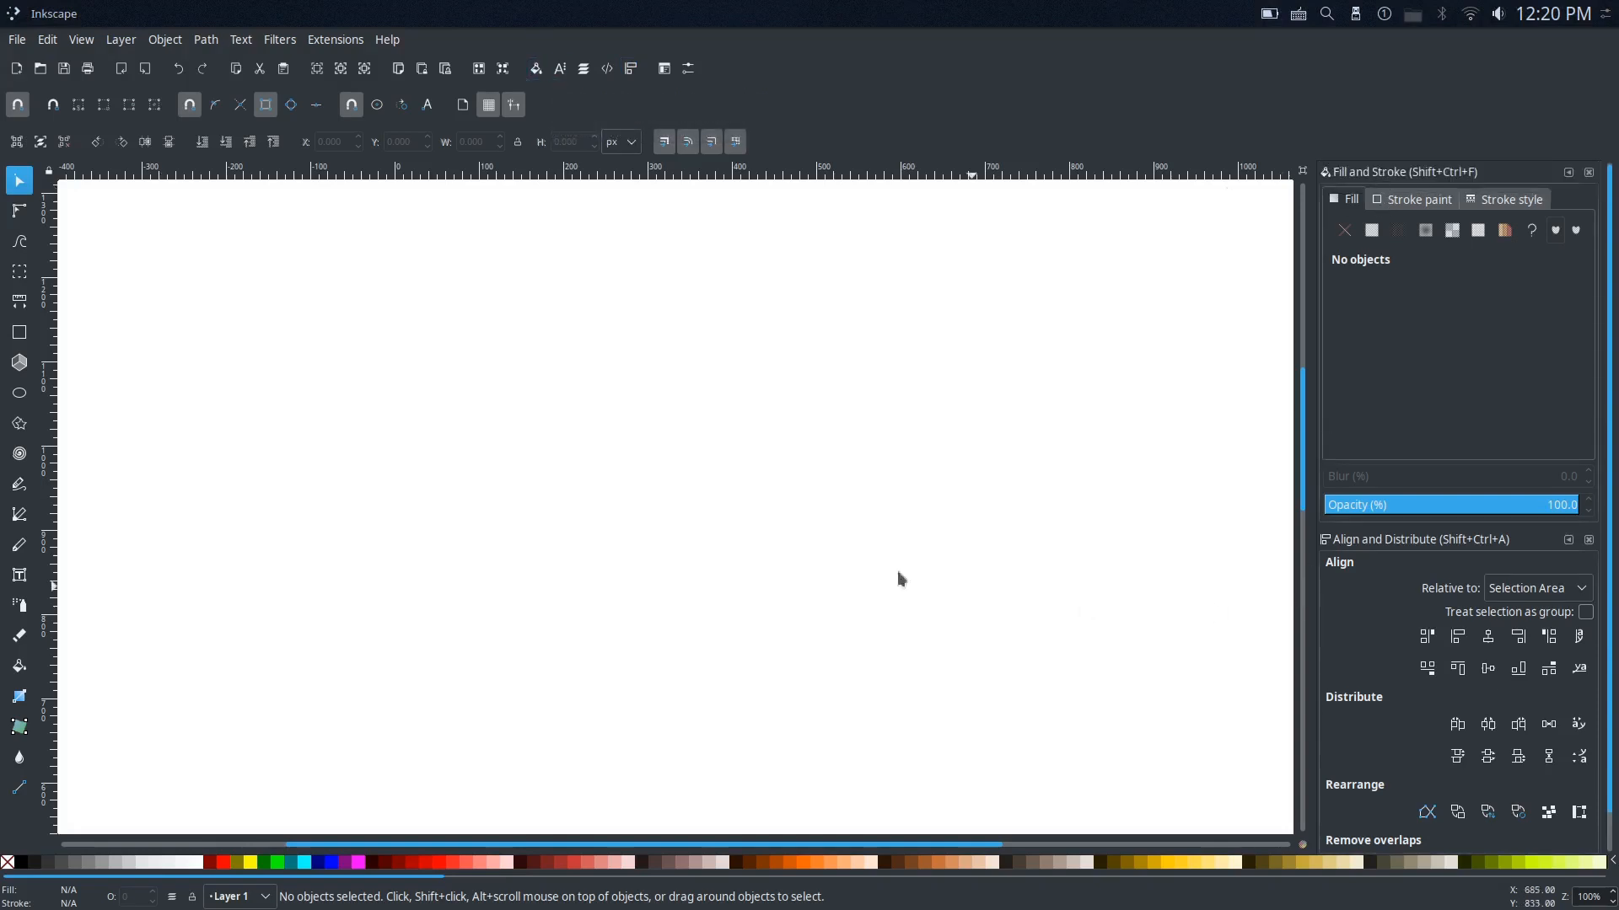
{"action": "left_click_drag", "start_coordinate": [735, 515], "coordinate": [747, 533]}
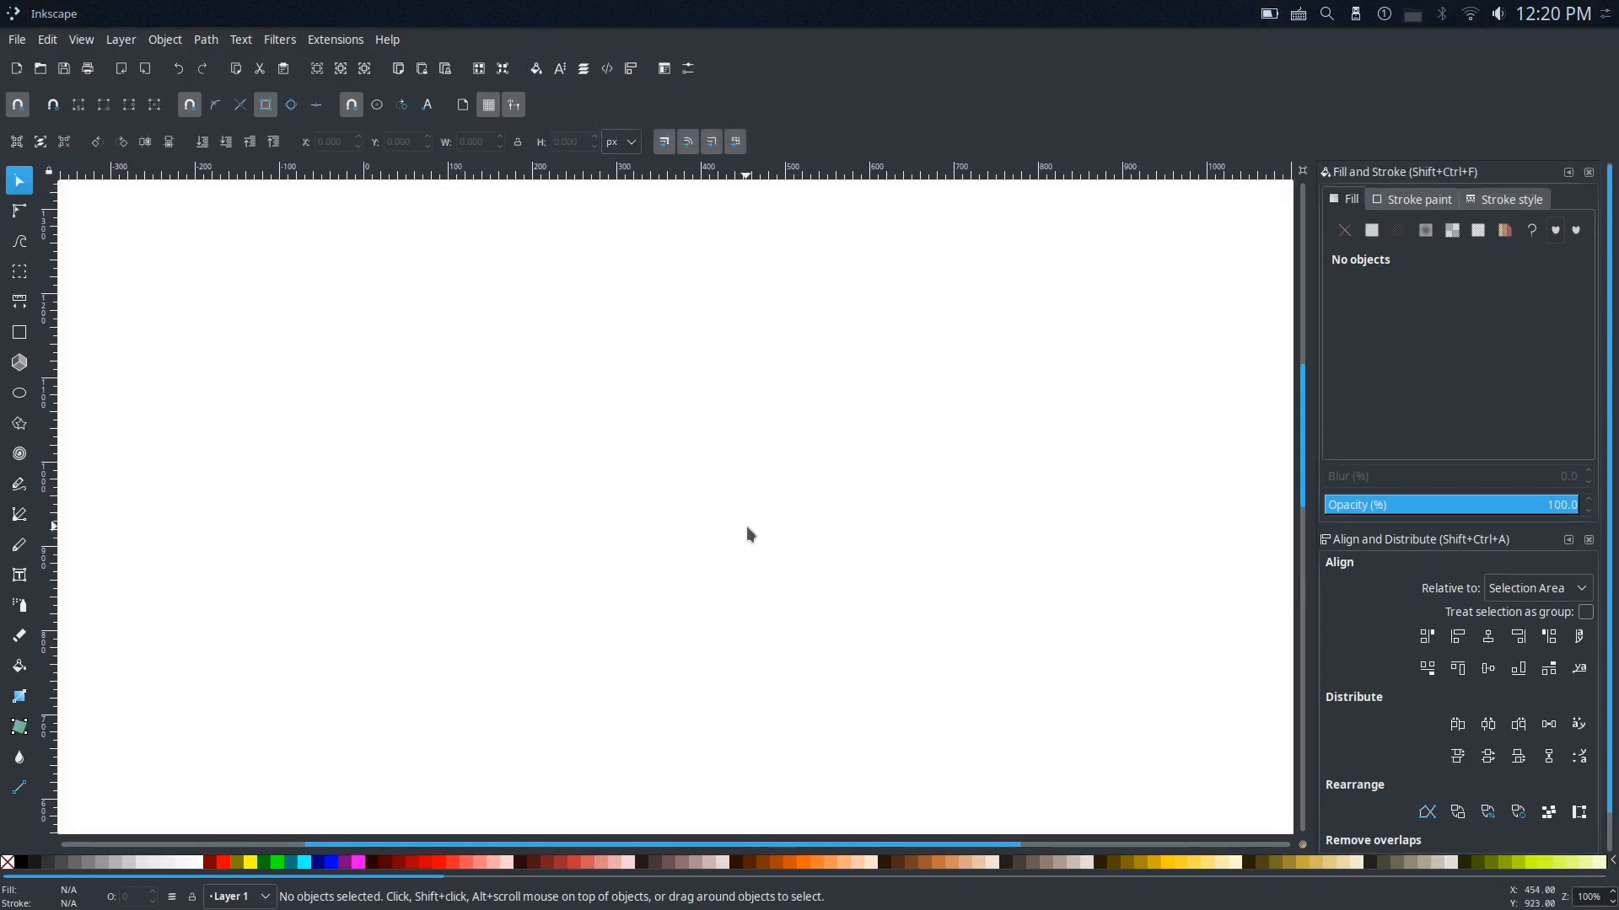
Step: Set the canvas zoom to 1:1
{"action": "left_click", "coordinate": [81, 40]}
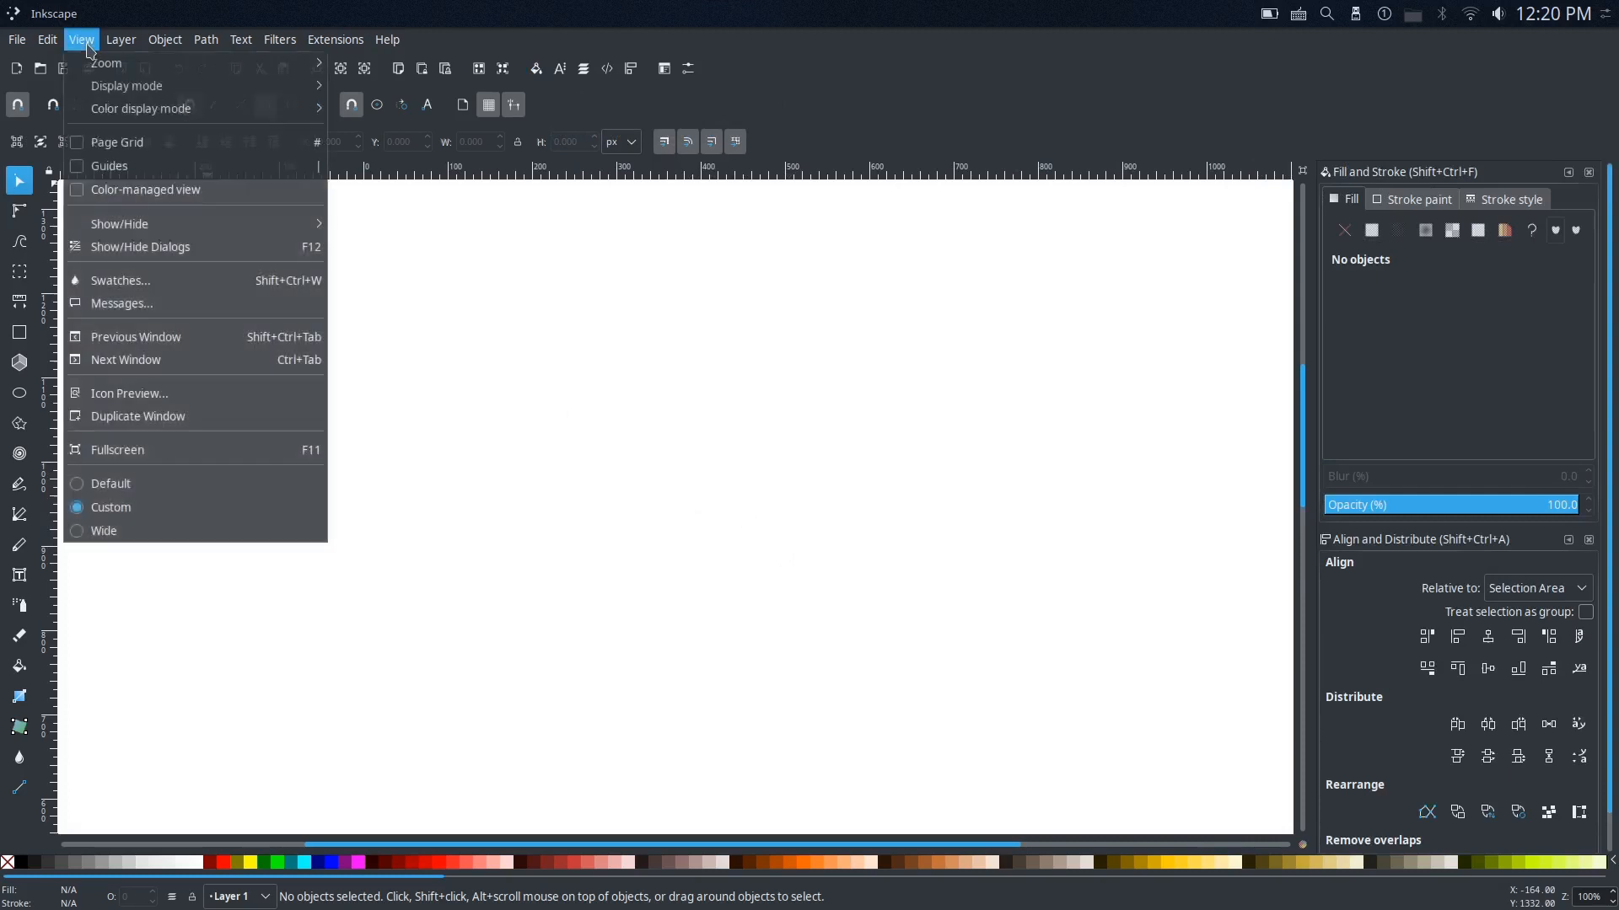
{"action": "mouse_move", "coordinate": [118, 89]}
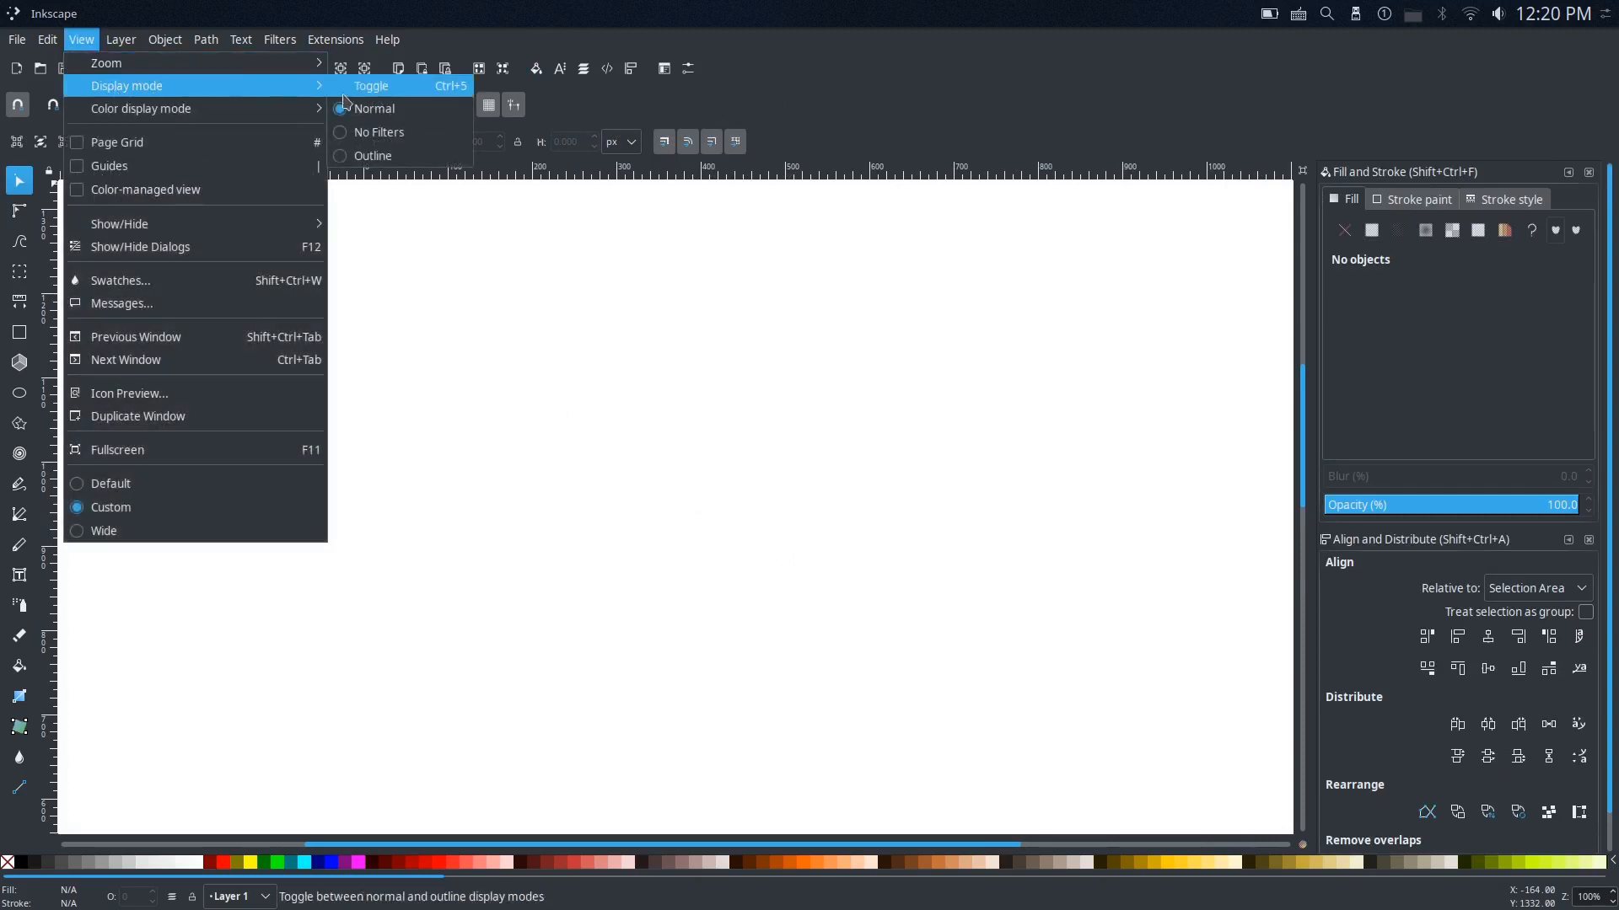
{"action": "mouse_move", "coordinate": [218, 64]}
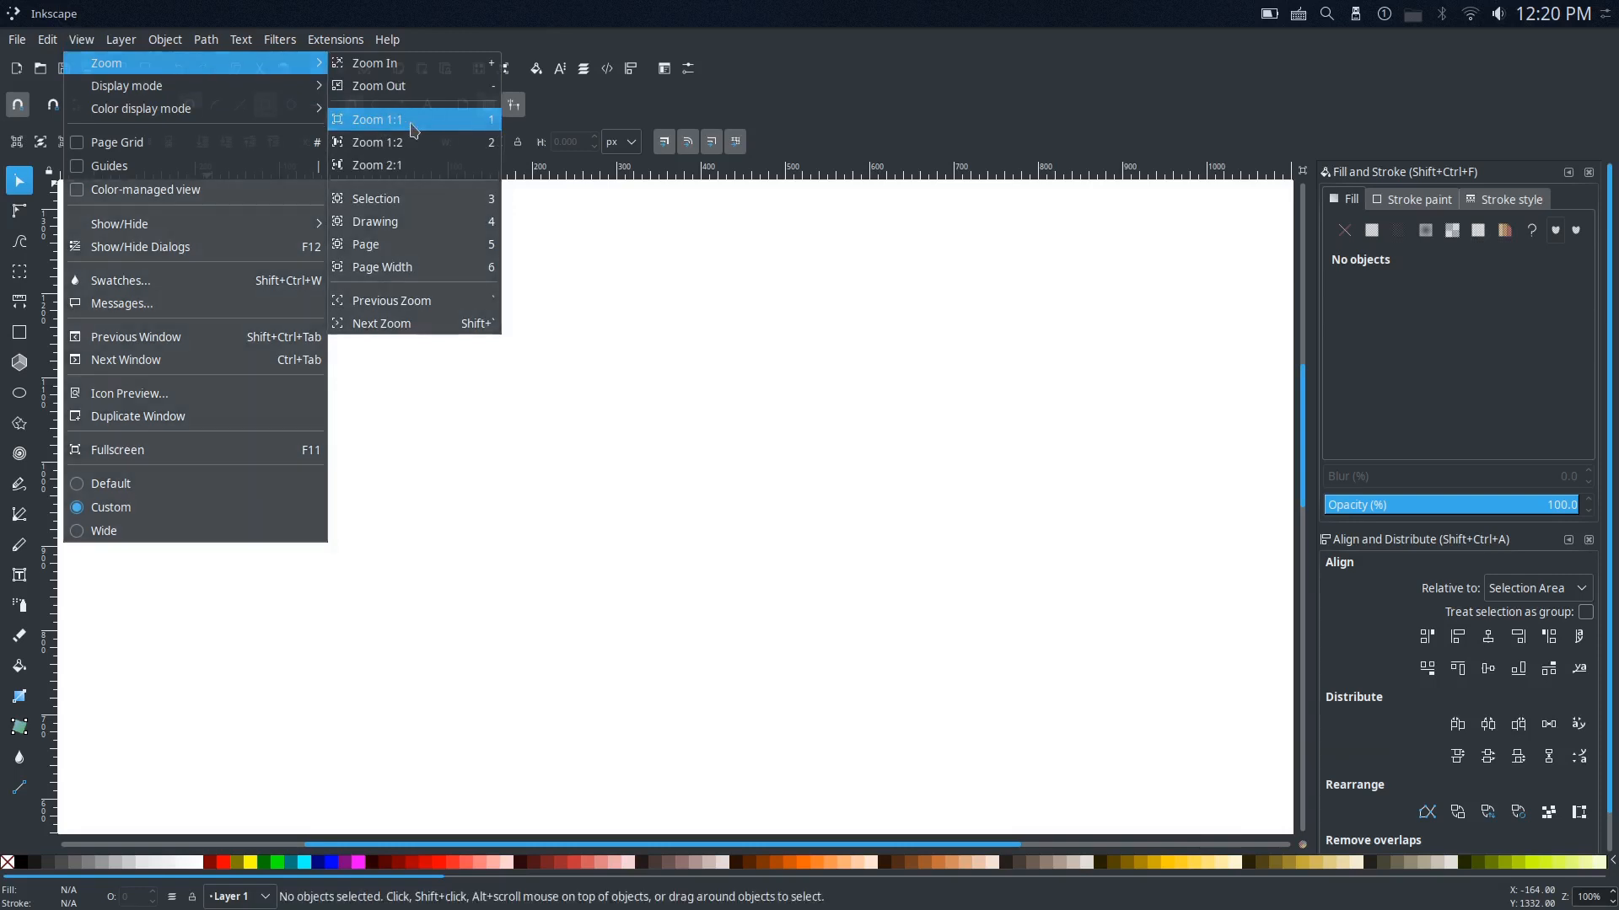
{"action": "left_click", "coordinate": [371, 128]}
{"action": "left_click_drag", "start_coordinate": [559, 463], "coordinate": [604, 462]}
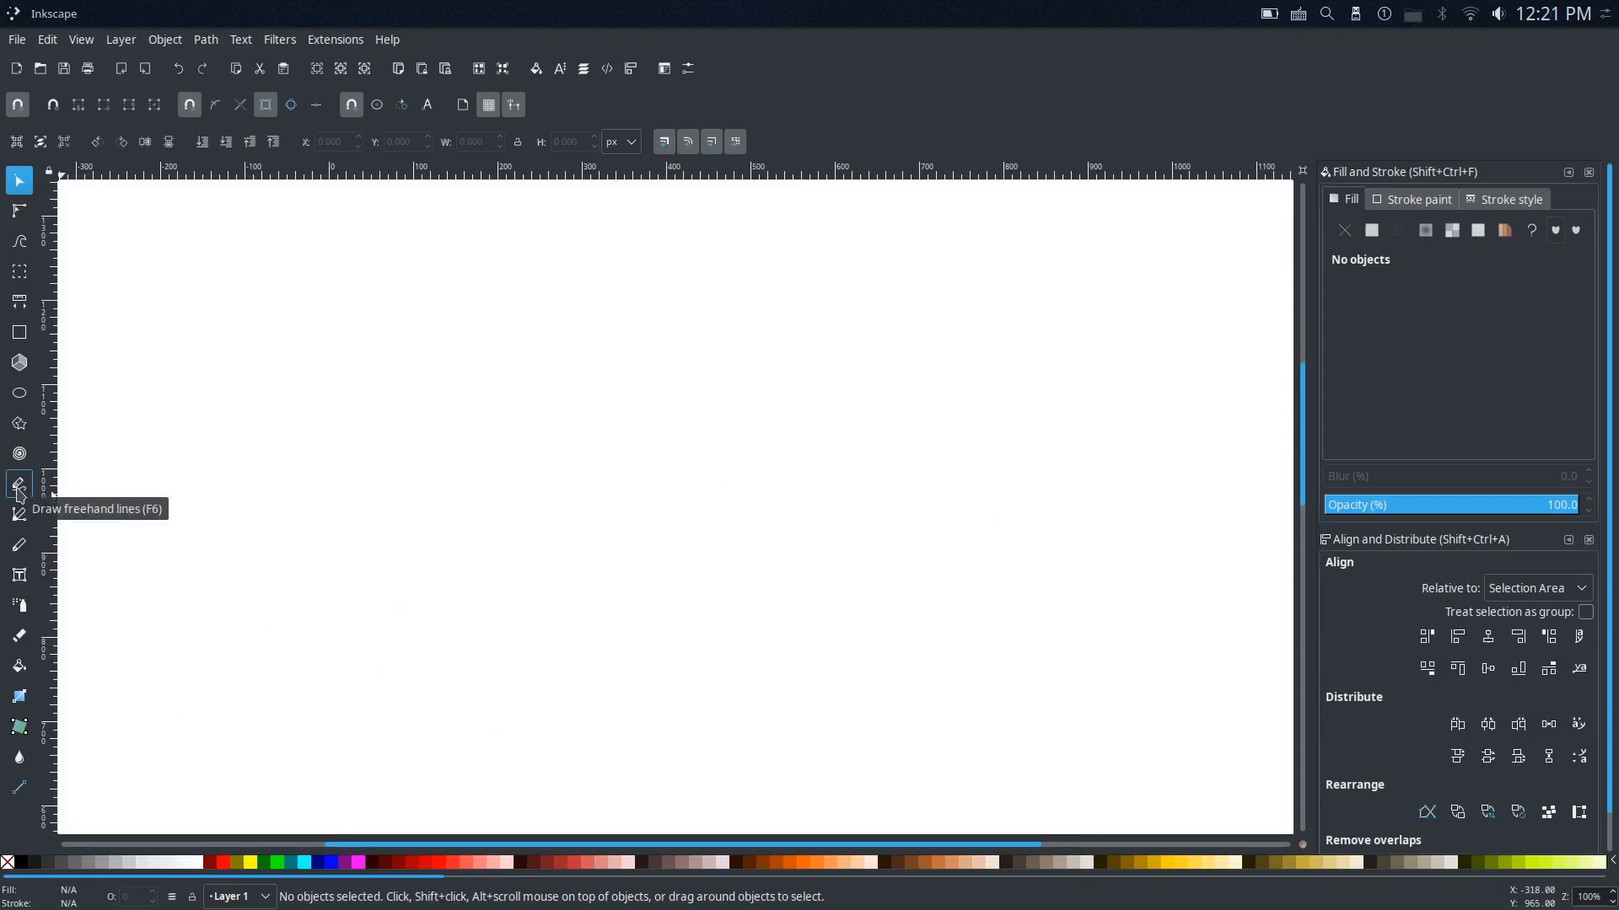
Step: Set up the freehand Pencil tool with a smoothing of 50 and the Spiro path mode
{"action": "key", "text": "F6"}
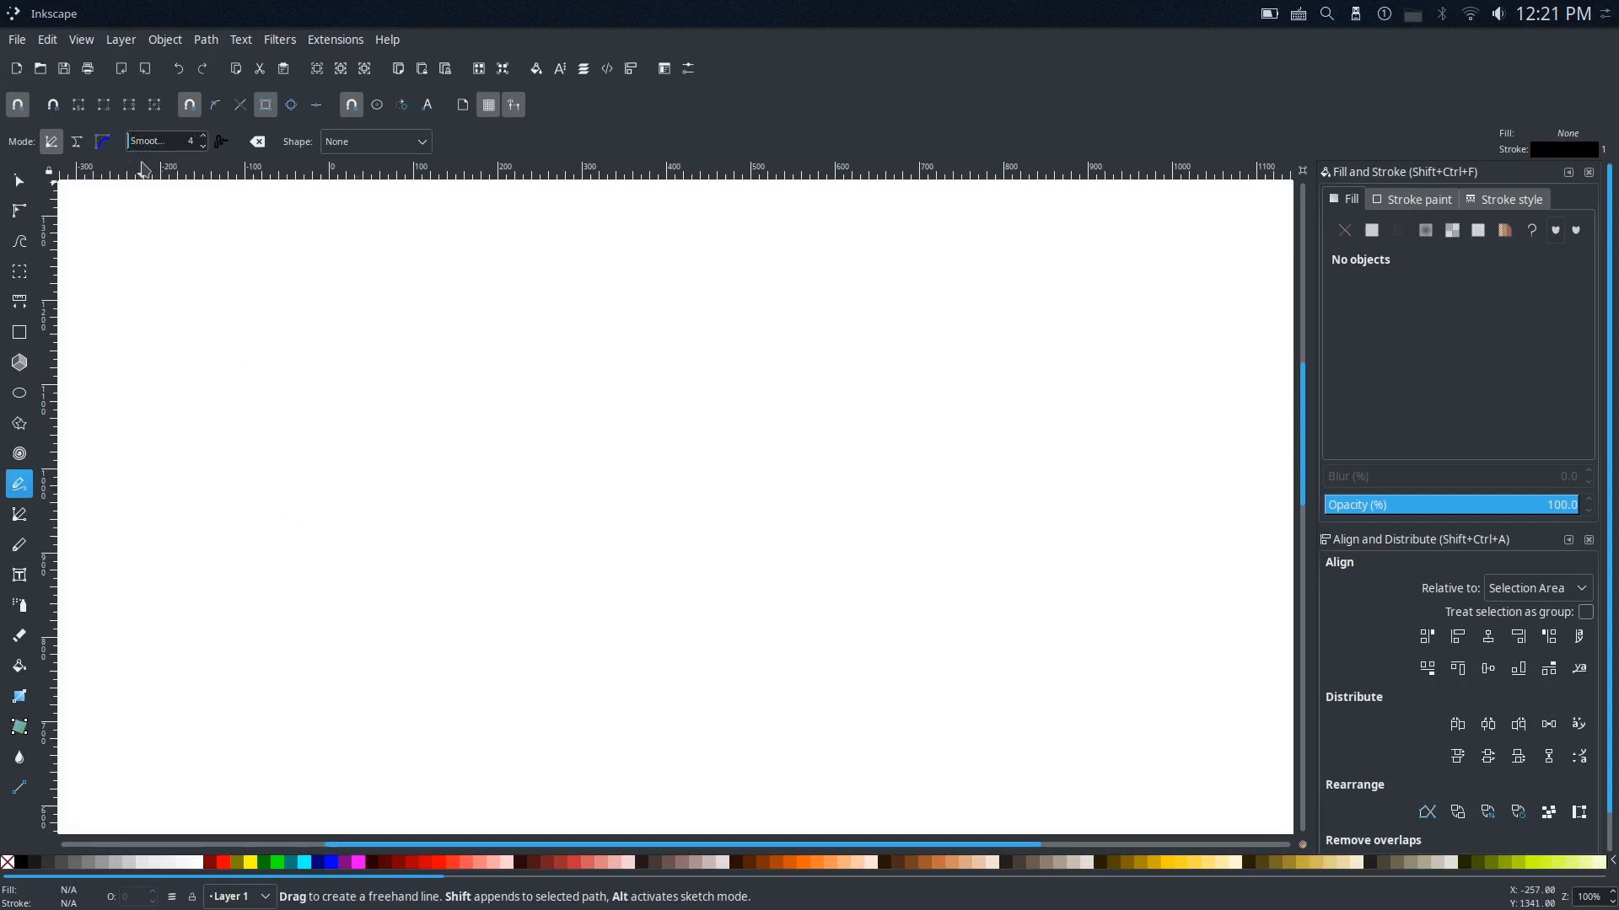
{"action": "left_click", "coordinate": [191, 143]}
{"action": "left_click_drag", "start_coordinate": [183, 150], "coordinate": [162, 147]}
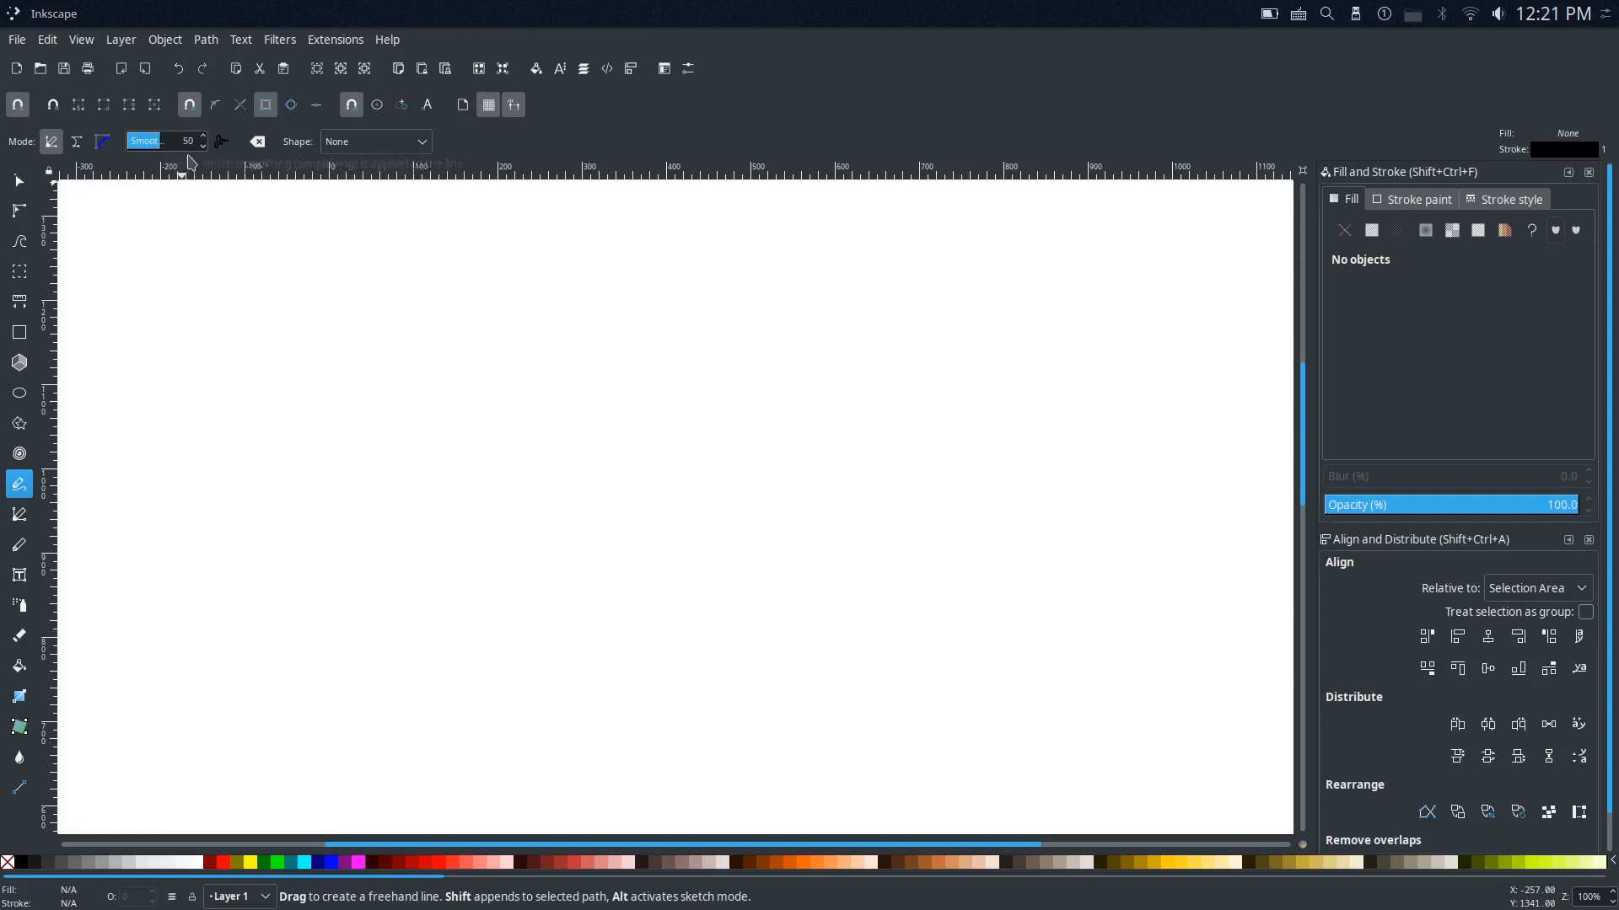
{"action": "left_click", "coordinate": [76, 142]}
{"action": "left_click_drag", "start_coordinate": [590, 583], "coordinate": [572, 583]}
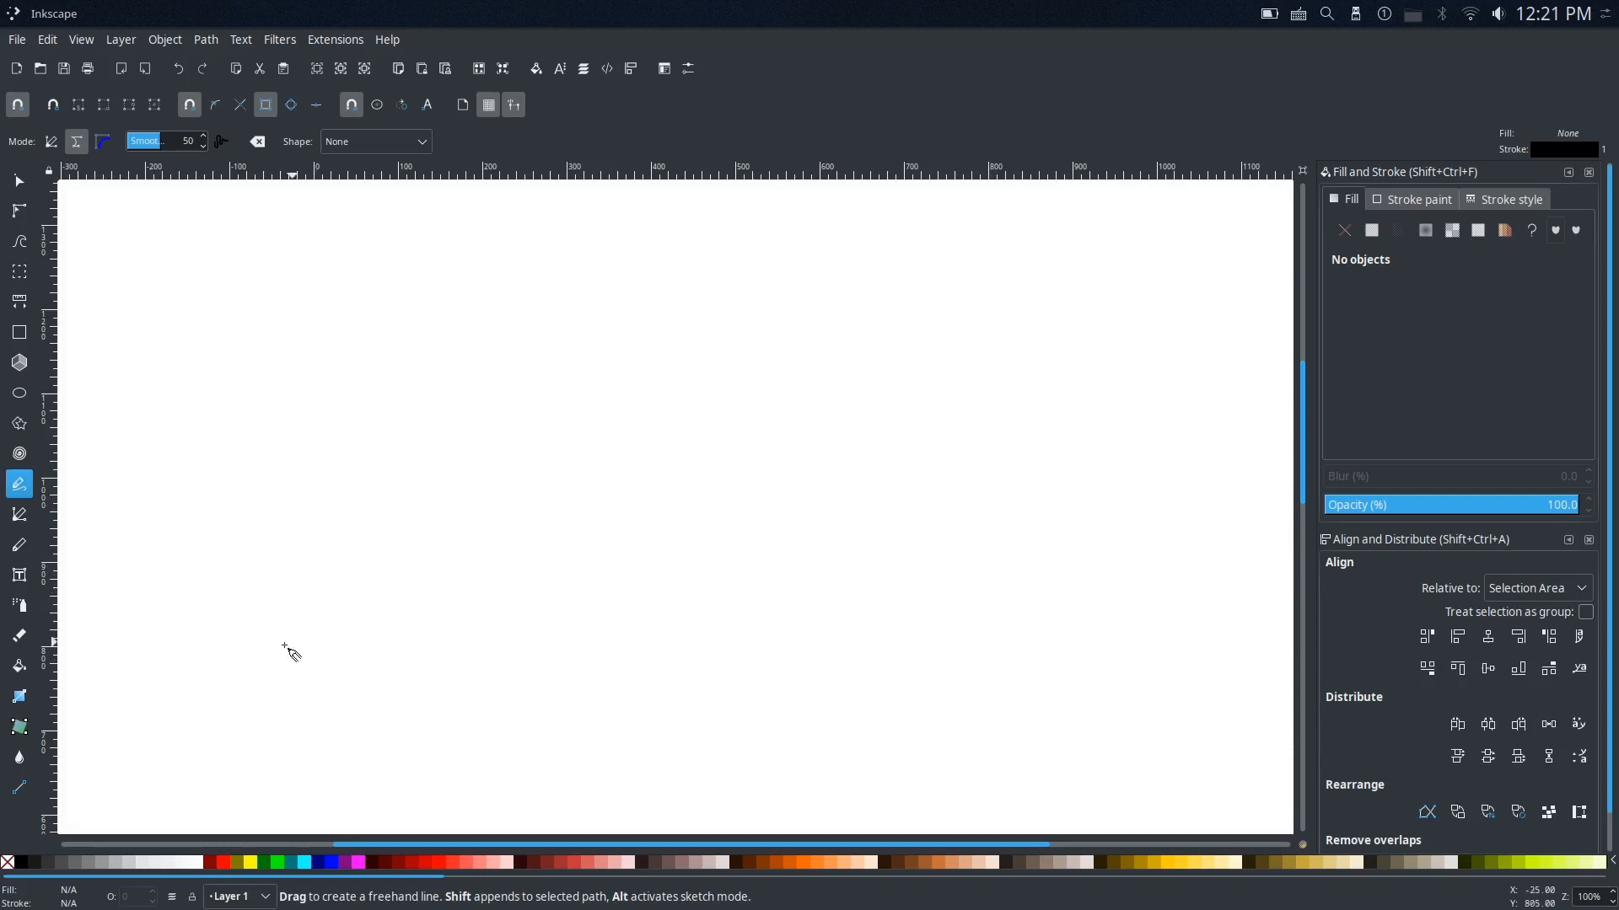
Step: Draw three overlapping freehand wavy lines across the canvas, spanning about 1711 by 465 px together
{"action": "mouse_move", "coordinate": [91, 607]}
{"action": "left_mouse_down"}
{"action": "mouse_move", "coordinate": [169, 561]}
{"action": "mouse_move", "coordinate": [239, 632]}
{"action": "mouse_move", "coordinate": [301, 626]}
{"action": "mouse_move", "coordinate": [384, 509]}
{"action": "mouse_move", "coordinate": [465, 514]}
{"action": "mouse_move", "coordinate": [527, 601]}
{"action": "mouse_move", "coordinate": [590, 601]}
{"action": "mouse_move", "coordinate": [648, 519]}
{"action": "mouse_move", "coordinate": [713, 509]}
{"action": "mouse_move", "coordinate": [822, 575]}
{"action": "mouse_move", "coordinate": [879, 559]}
{"action": "mouse_move", "coordinate": [944, 448]}
{"action": "mouse_move", "coordinate": [1005, 453]}
{"action": "mouse_move", "coordinate": [1053, 509]}
{"action": "mouse_move", "coordinate": [1127, 523]}
{"action": "mouse_move", "coordinate": [1184, 424]}
{"action": "mouse_move", "coordinate": [1279, 468]}
{"action": "left_mouse_up"}
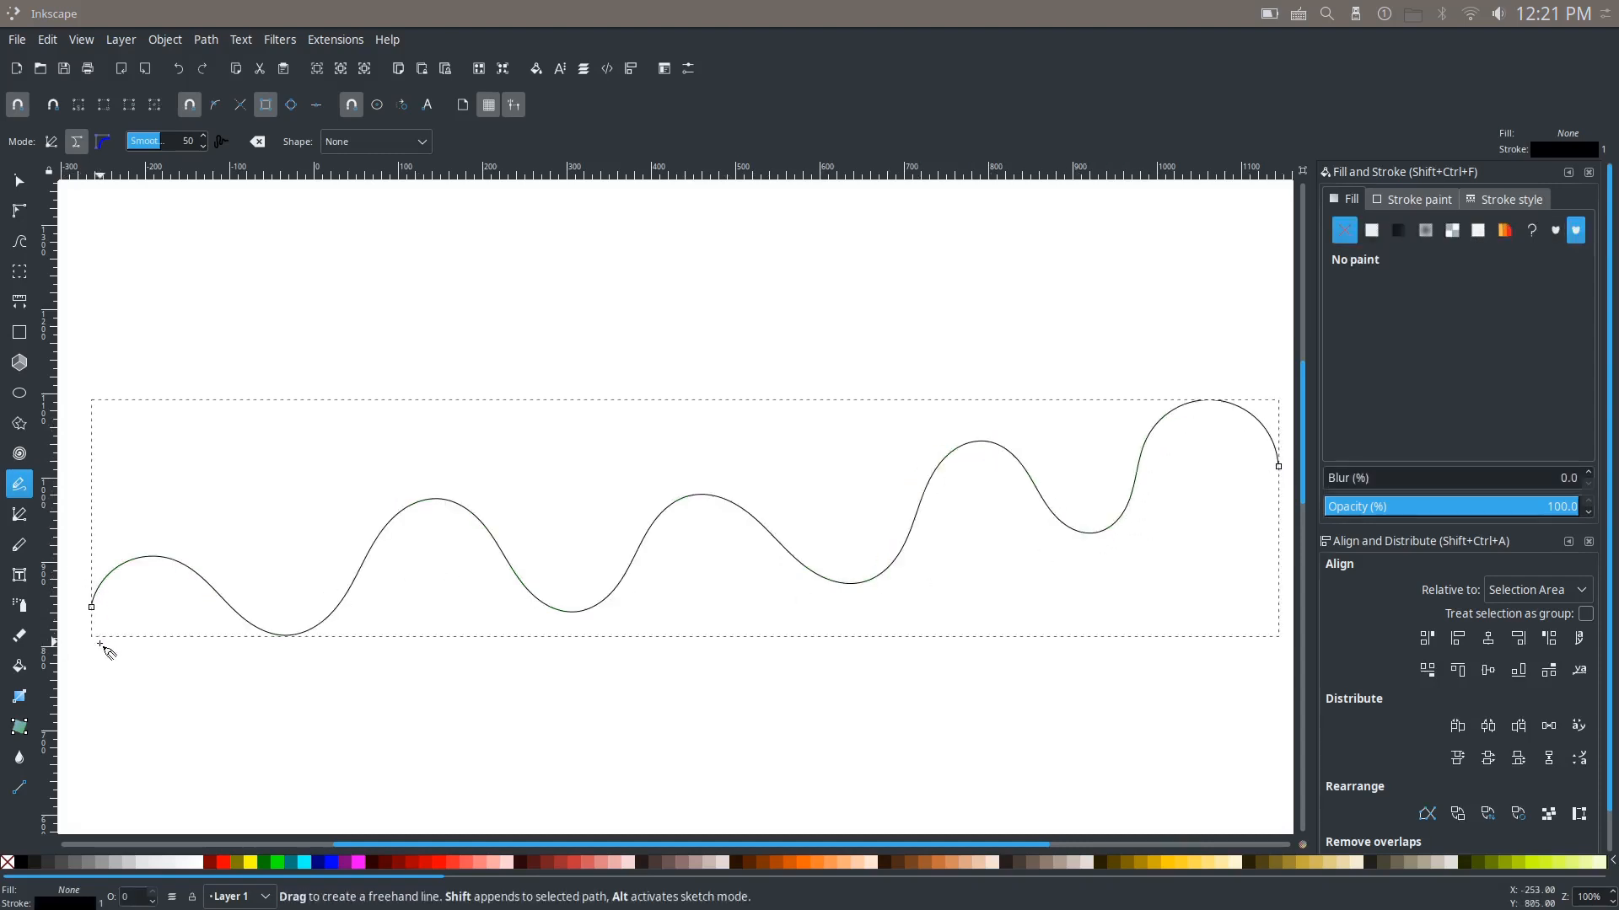
{"action": "mouse_move", "coordinate": [92, 605]}
{"action": "left_mouse_down"}
{"action": "mouse_move", "coordinate": [150, 637]}
{"action": "mouse_move", "coordinate": [291, 534]}
{"action": "mouse_move", "coordinate": [403, 559]}
{"action": "mouse_move", "coordinate": [521, 628]}
{"action": "mouse_move", "coordinate": [684, 408]}
{"action": "mouse_move", "coordinate": [797, 453]}
{"action": "mouse_move", "coordinate": [880, 566]}
{"action": "mouse_move", "coordinate": [957, 541]}
{"action": "mouse_move", "coordinate": [1038, 365]}
{"action": "mouse_move", "coordinate": [1165, 345]}
{"action": "mouse_move", "coordinate": [1256, 522]}
{"action": "left_mouse_up"}
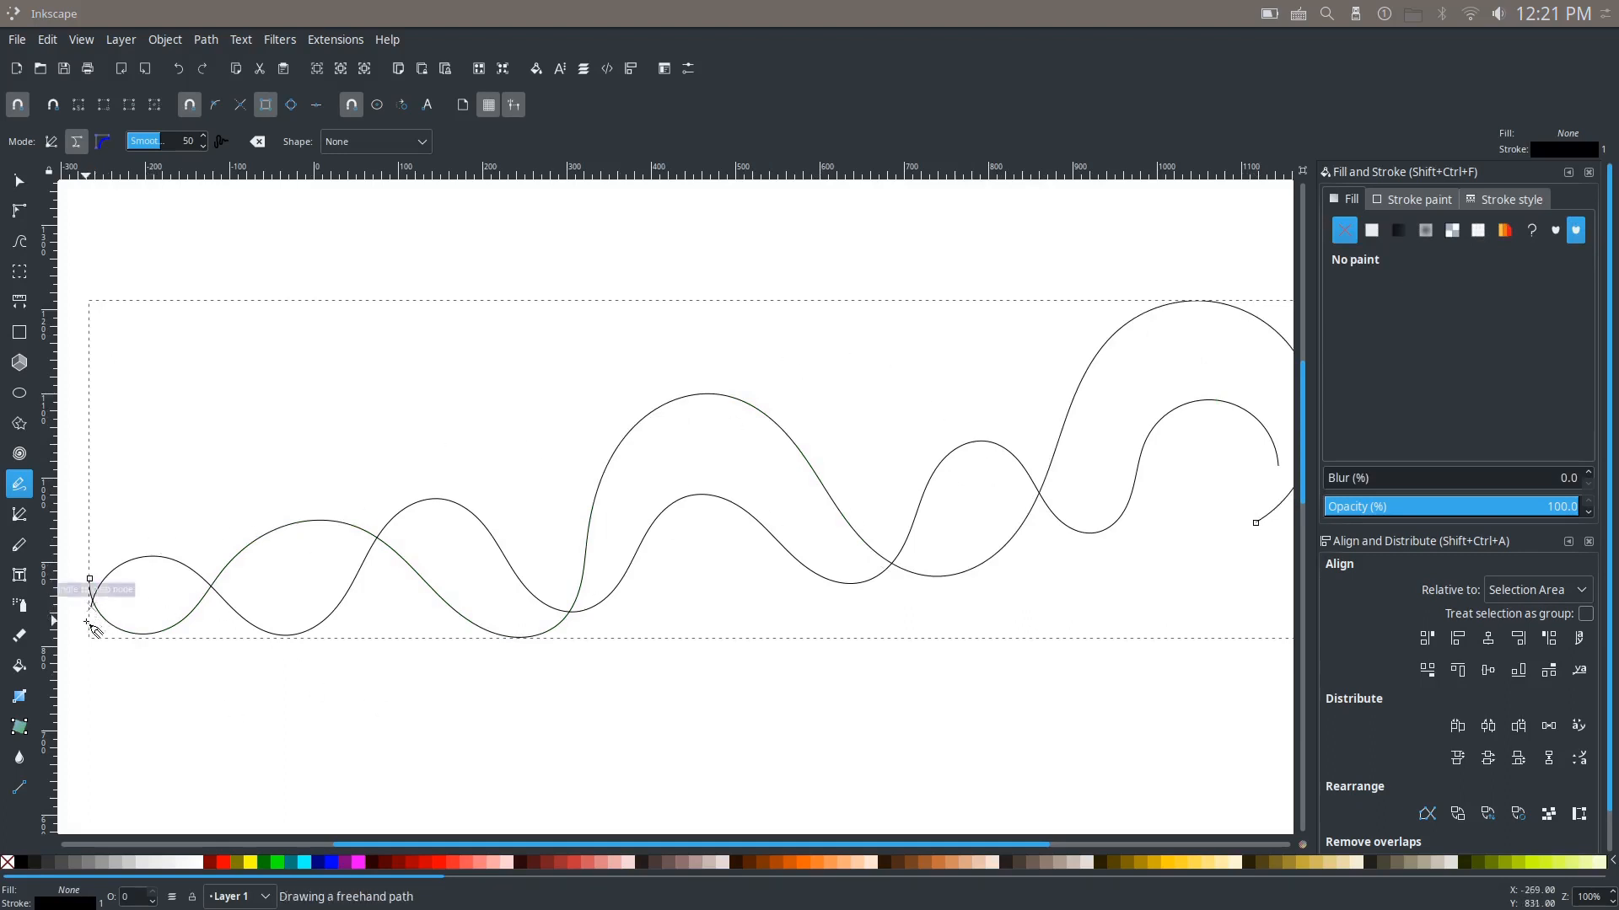
{"action": "mouse_move", "coordinate": [87, 623]}
{"action": "left_mouse_down"}
{"action": "mouse_move", "coordinate": [121, 499]}
{"action": "mouse_move", "coordinate": [167, 444]}
{"action": "mouse_move", "coordinate": [193, 614]}
{"action": "mouse_move", "coordinate": [271, 690]}
{"action": "mouse_move", "coordinate": [412, 437]}
{"action": "mouse_move", "coordinate": [519, 350]}
{"action": "mouse_move", "coordinate": [684, 571]}
{"action": "mouse_move", "coordinate": [861, 527]}
{"action": "mouse_move", "coordinate": [953, 348]}
{"action": "mouse_move", "coordinate": [1167, 337]}
{"action": "mouse_move", "coordinate": [1254, 431]}
{"action": "mouse_move", "coordinate": [1280, 524]}
{"action": "left_mouse_up"}
{"action": "mouse_move", "coordinate": [417, 677]}
{"action": "left_mouse_down"}
{"action": "mouse_move", "coordinate": [656, 634]}
{"action": "mouse_move", "coordinate": [588, 661]}
{"action": "left_mouse_up"}
{"action": "scroll", "coordinate": [708, 658], "scroll_direction": "down", "scroll_amount": 1}
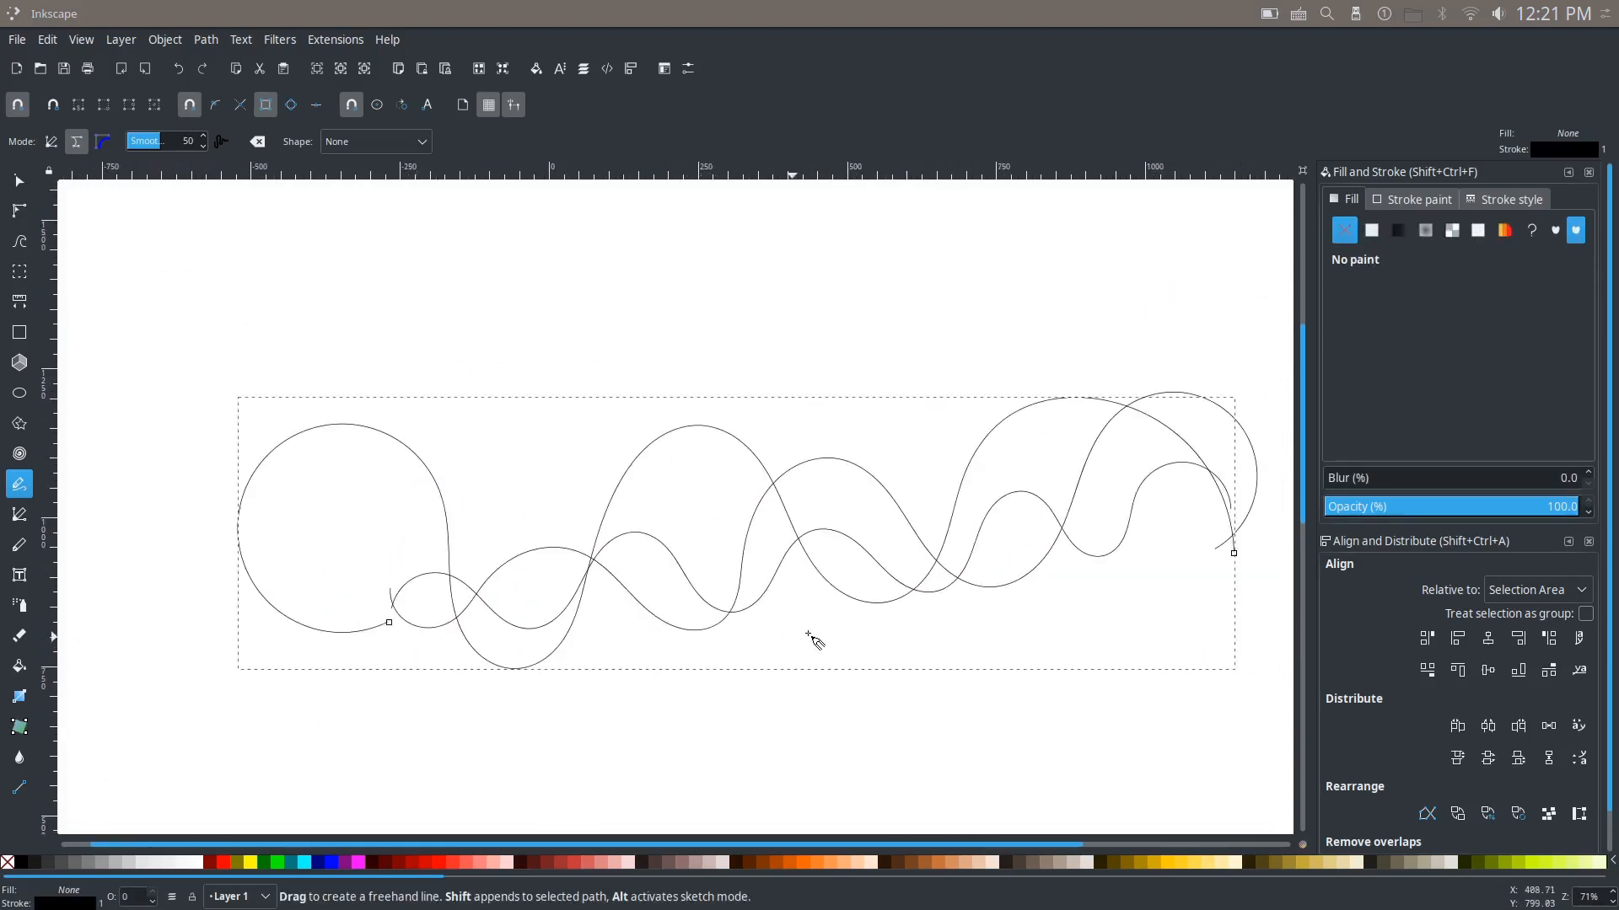
{"action": "left_click_drag", "start_coordinate": [813, 639], "coordinate": [697, 625]}
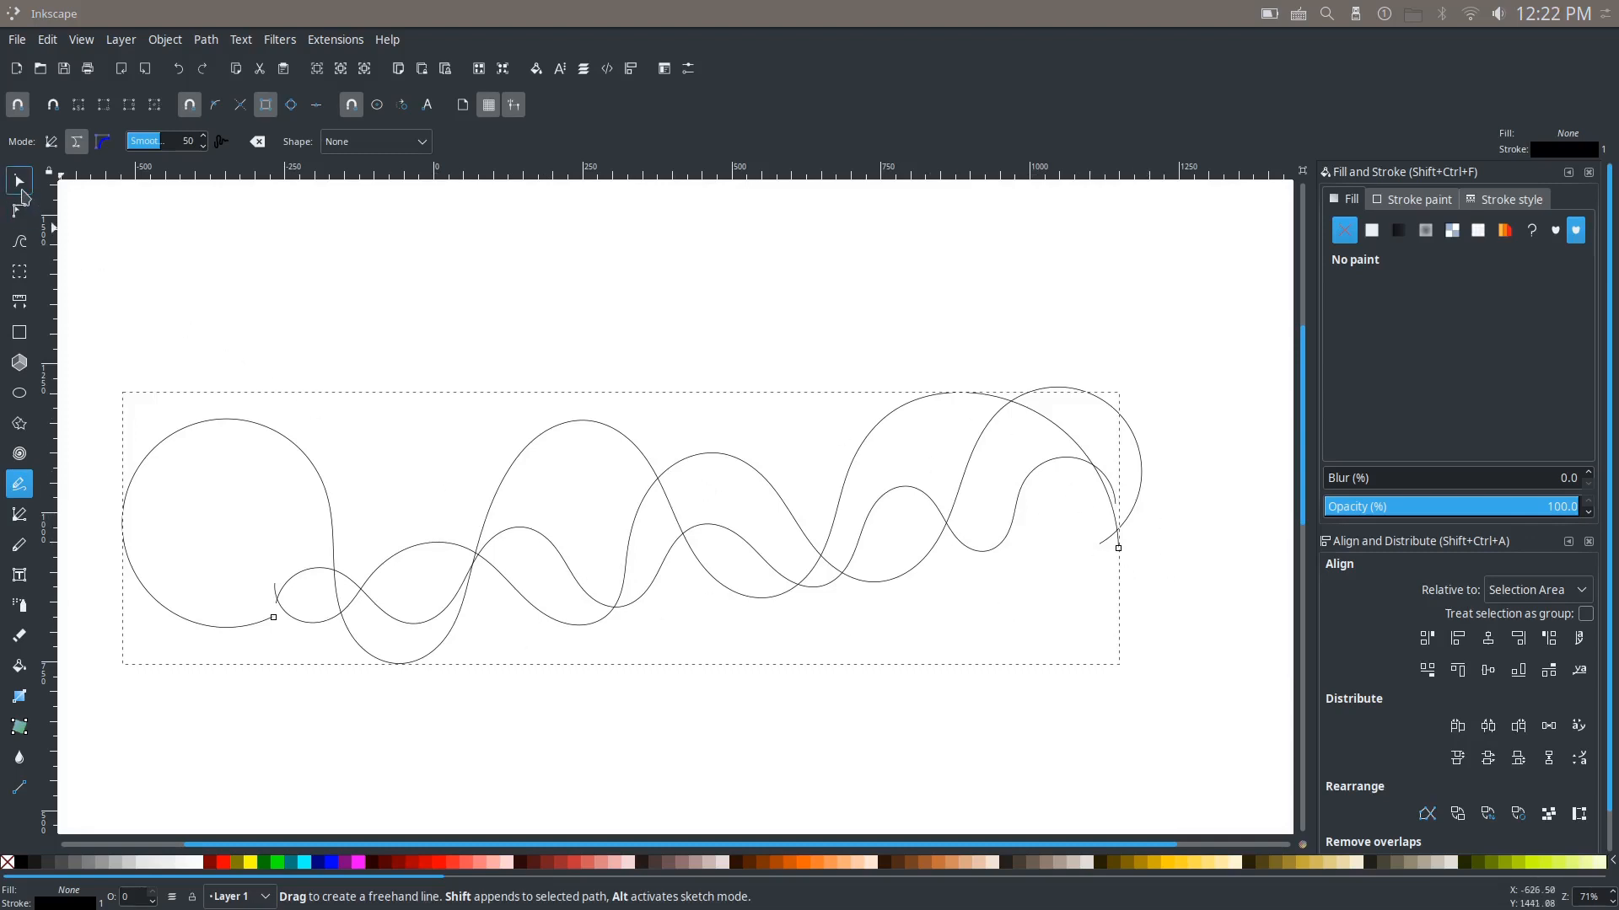
Step: Select all three wavy lines together and start the Interpolate extension on them
{"action": "left_click", "coordinate": [20, 189]}
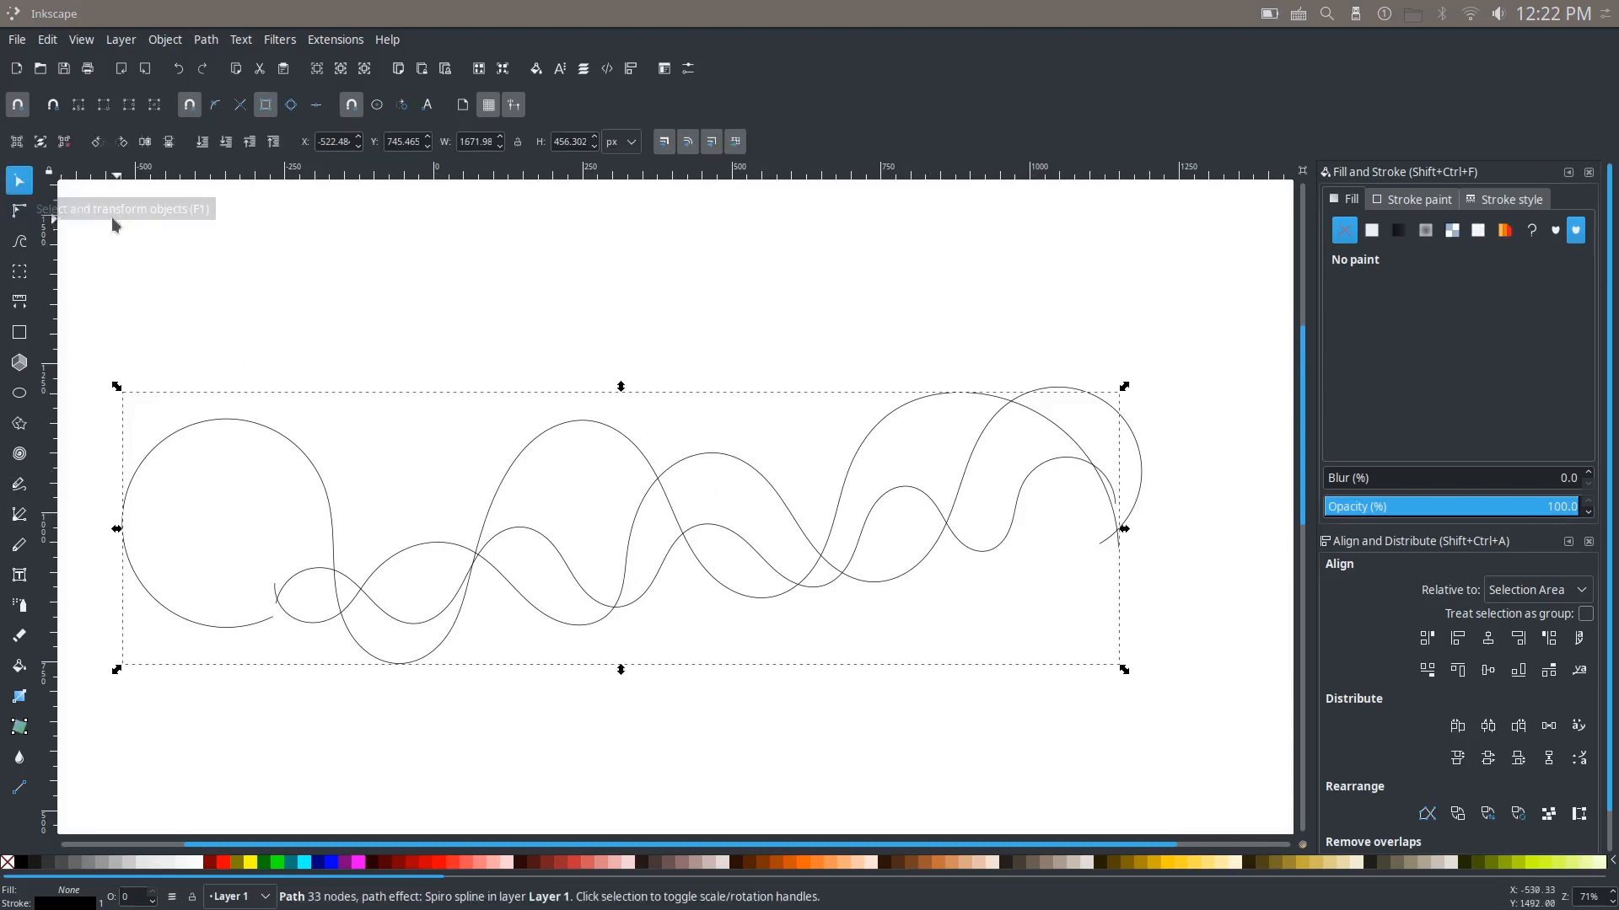
{"action": "scroll", "coordinate": [433, 304], "scroll_direction": "left", "scroll_amount": 1}
{"action": "left_click_drag", "start_coordinate": [114, 314], "coordinate": [1197, 700]}
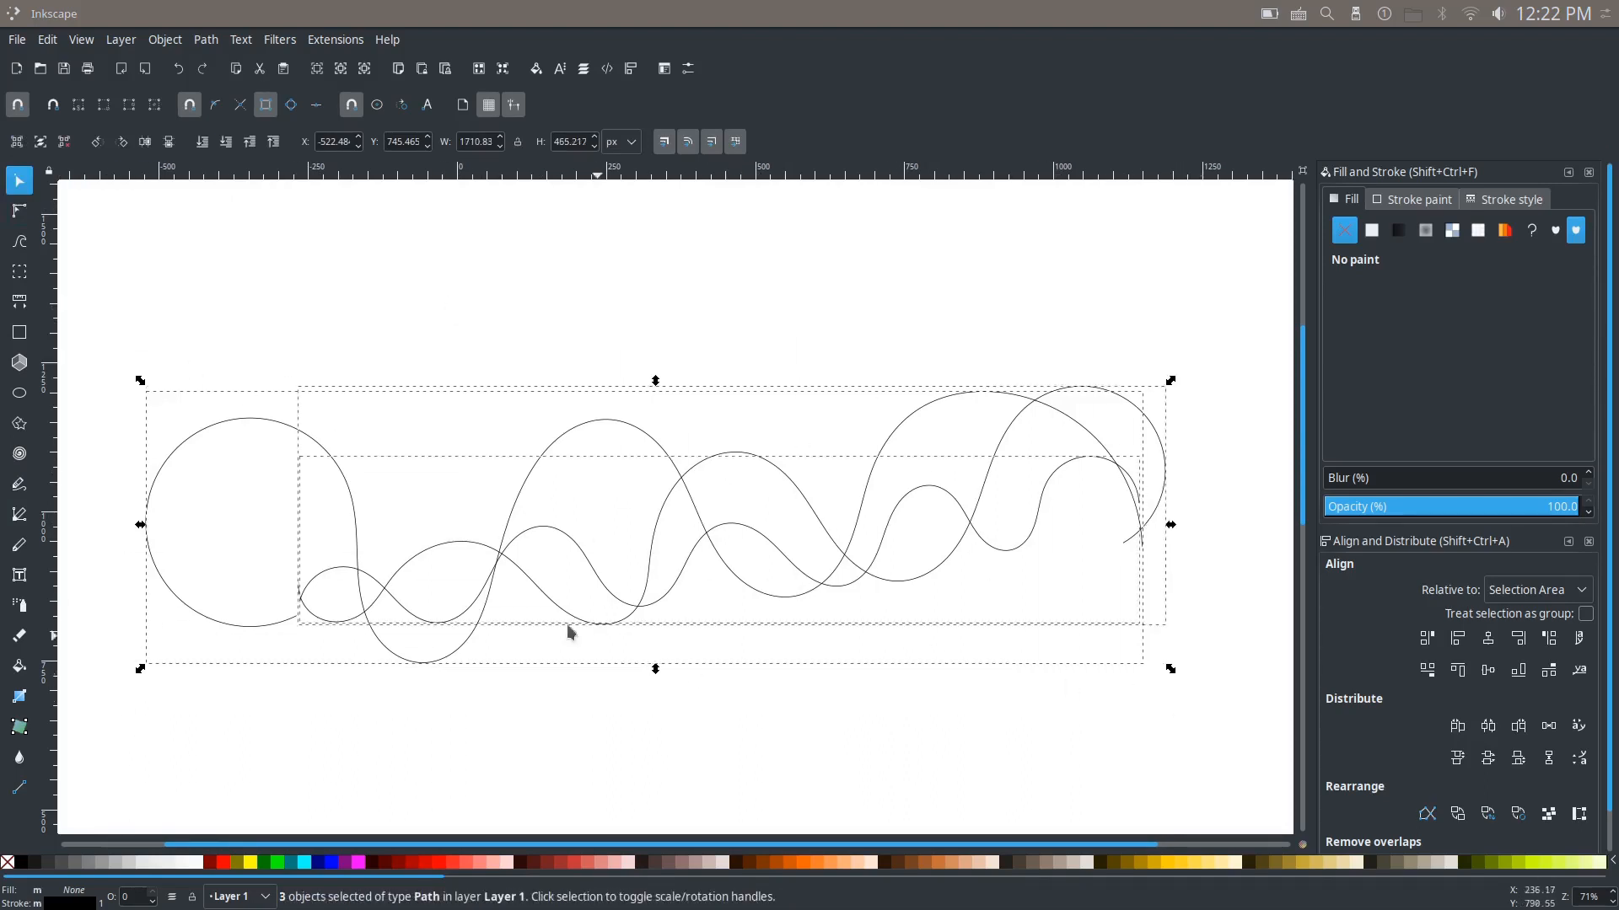
{"action": "mouse_move", "coordinate": [696, 549]}
{"action": "left_mouse_down"}
{"action": "mouse_move", "coordinate": [655, 556]}
{"action": "mouse_move", "coordinate": [700, 542]}
{"action": "left_mouse_up"}
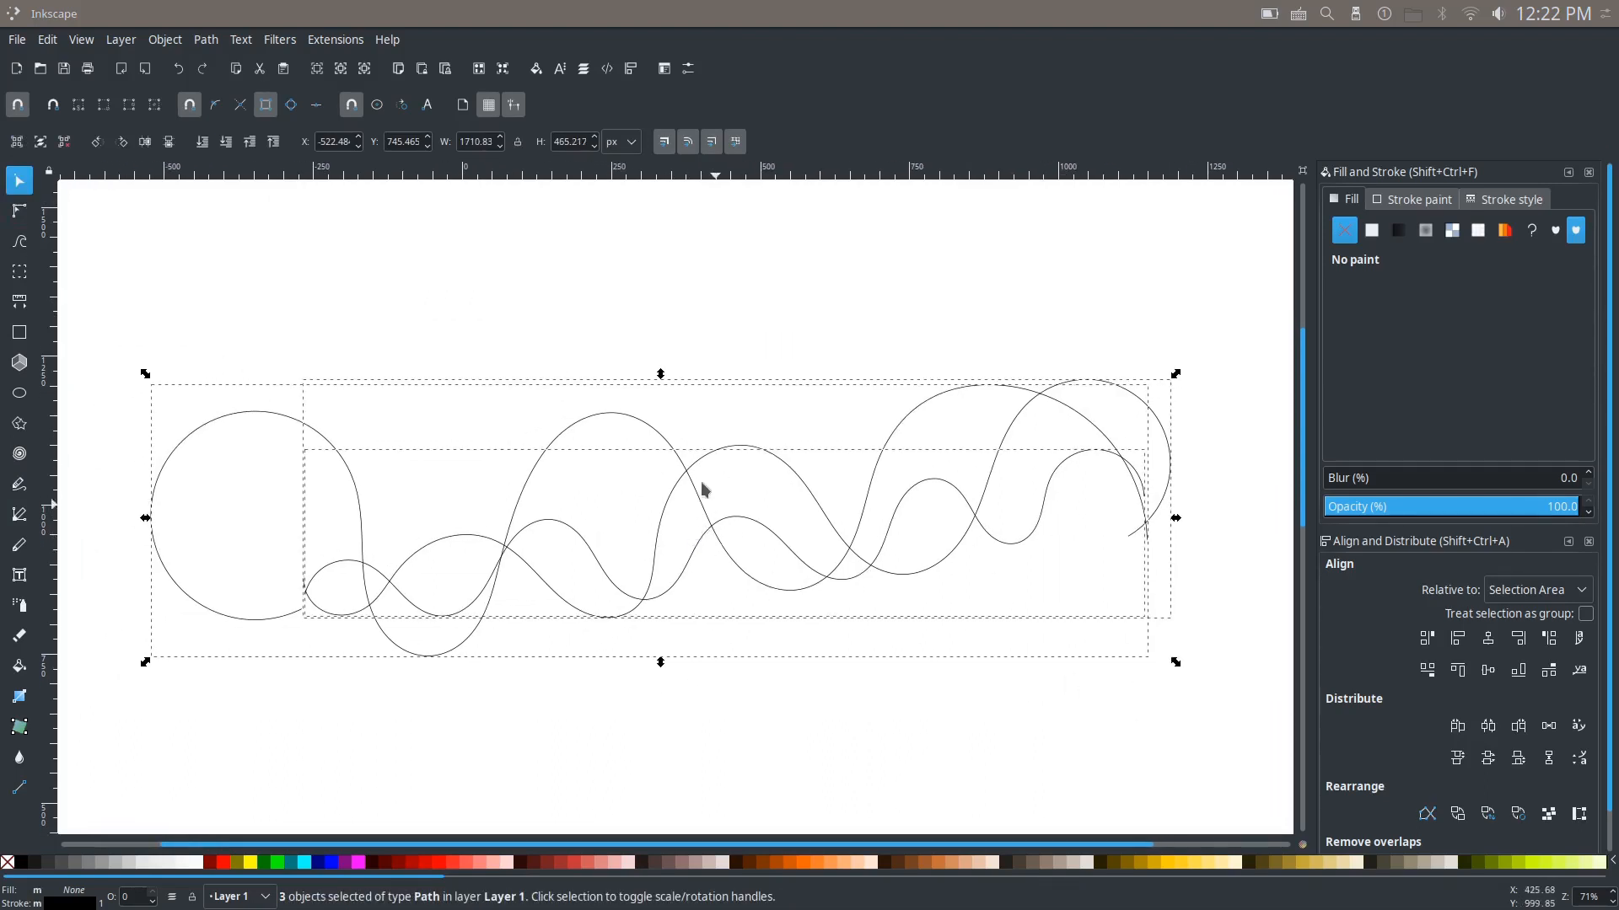
{"action": "left_click", "coordinate": [320, 42]}
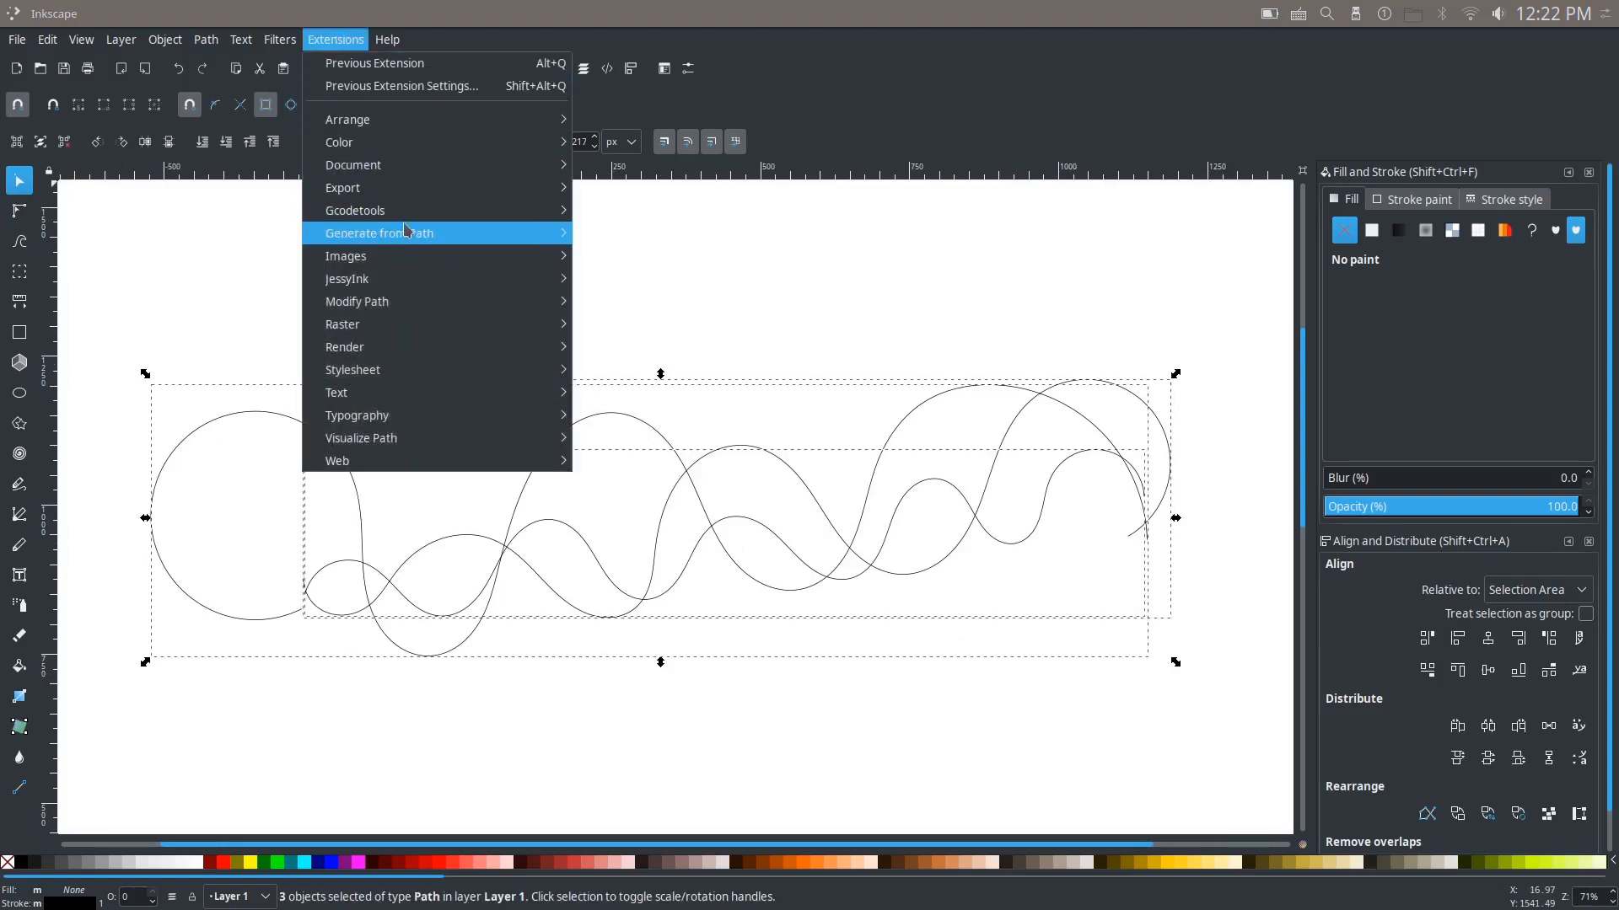
{"action": "mouse_move", "coordinate": [355, 241]}
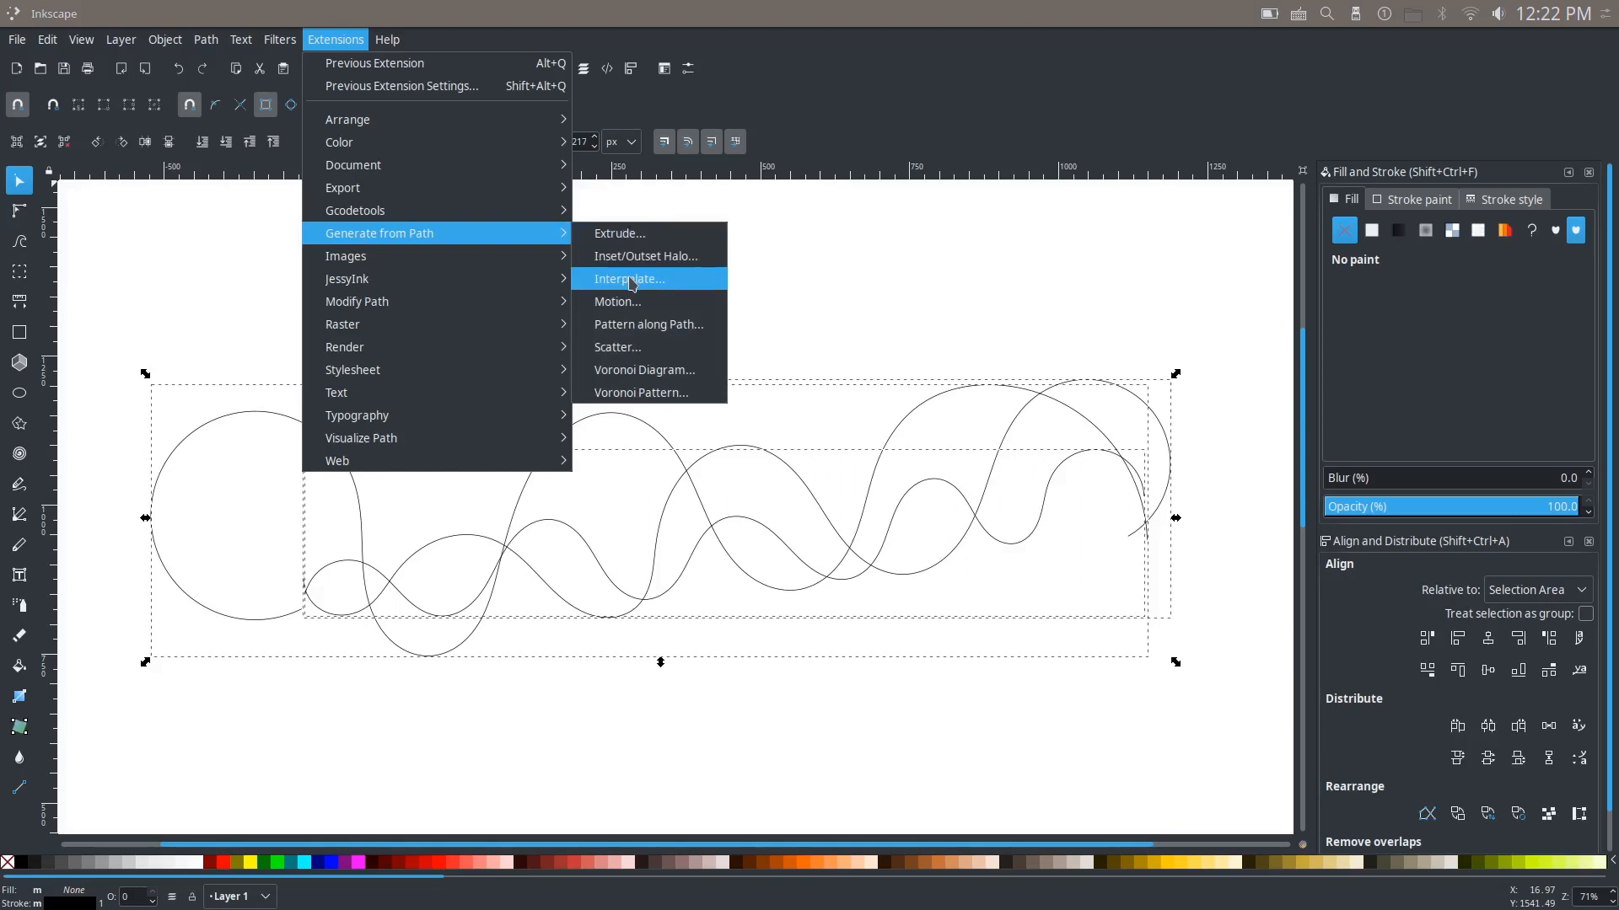
{"action": "left_click", "coordinate": [660, 287]}
Step: Enlarge the Interpolate dialog, turn off Duplicate endpaths, and briefly preview the interpolation
{"action": "left_click_drag", "start_coordinate": [813, 338], "coordinate": [880, 223]}
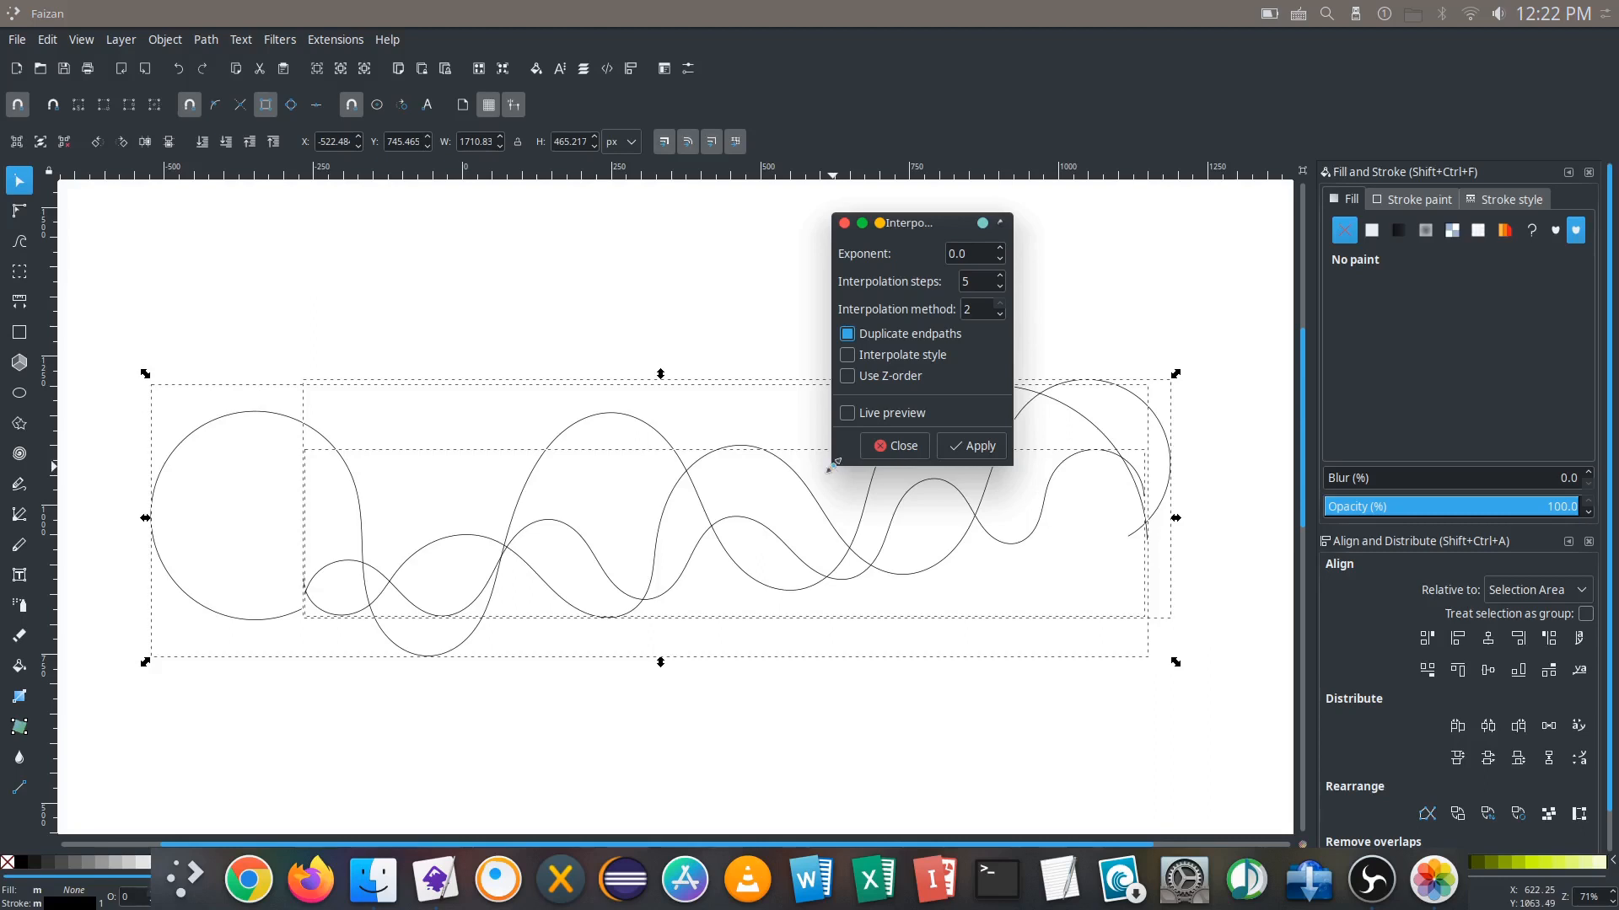
{"action": "left_click_drag", "start_coordinate": [832, 464], "coordinate": [741, 571]}
{"action": "left_click_drag", "start_coordinate": [889, 217], "coordinate": [1088, 222]}
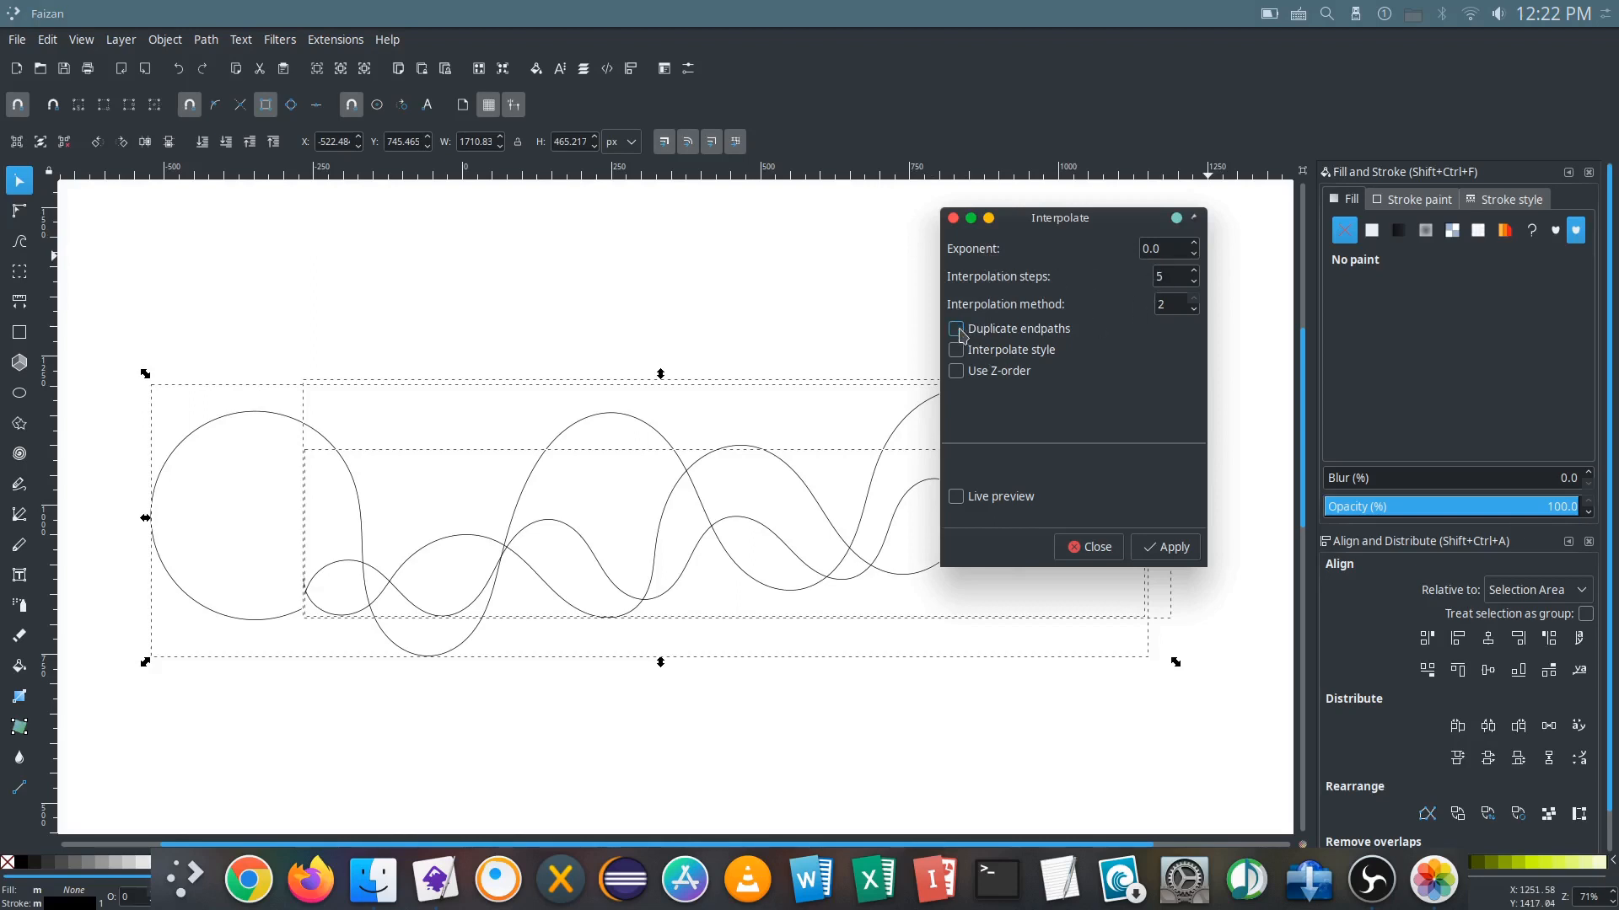
{"action": "left_click_drag", "start_coordinate": [1069, 218], "coordinate": [1106, 207]}
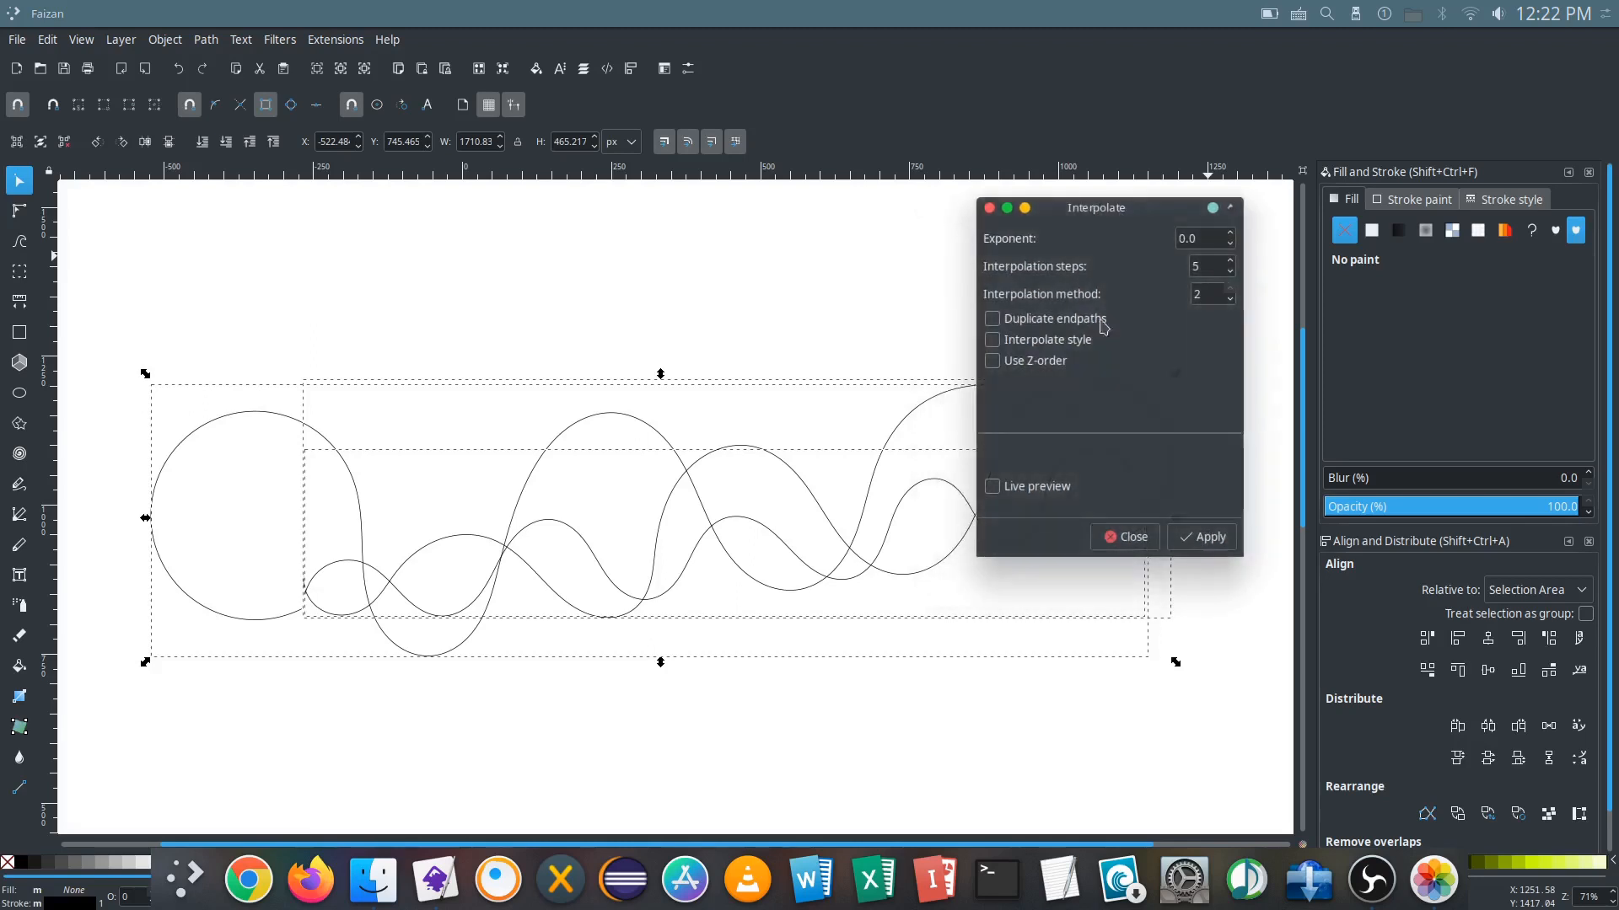
{"action": "left_click", "coordinate": [993, 488]}
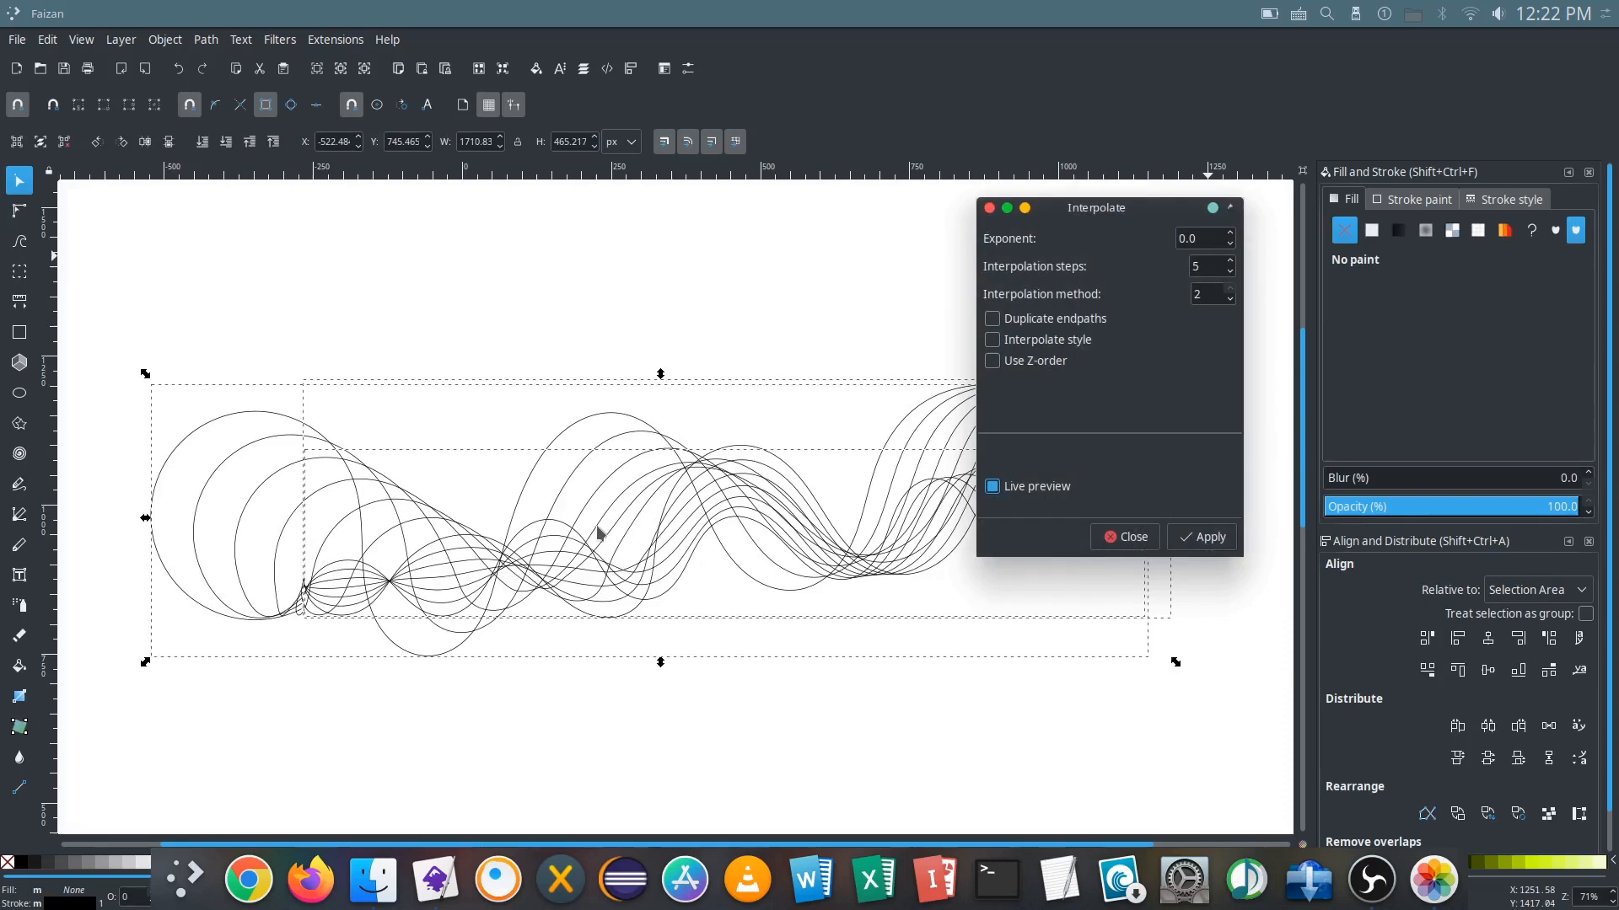
{"action": "left_click", "coordinate": [993, 489]}
Step: Set the interpolation steps to 50 and preview the lines across the full width of the curves
{"action": "double_click", "coordinate": [1211, 259]}
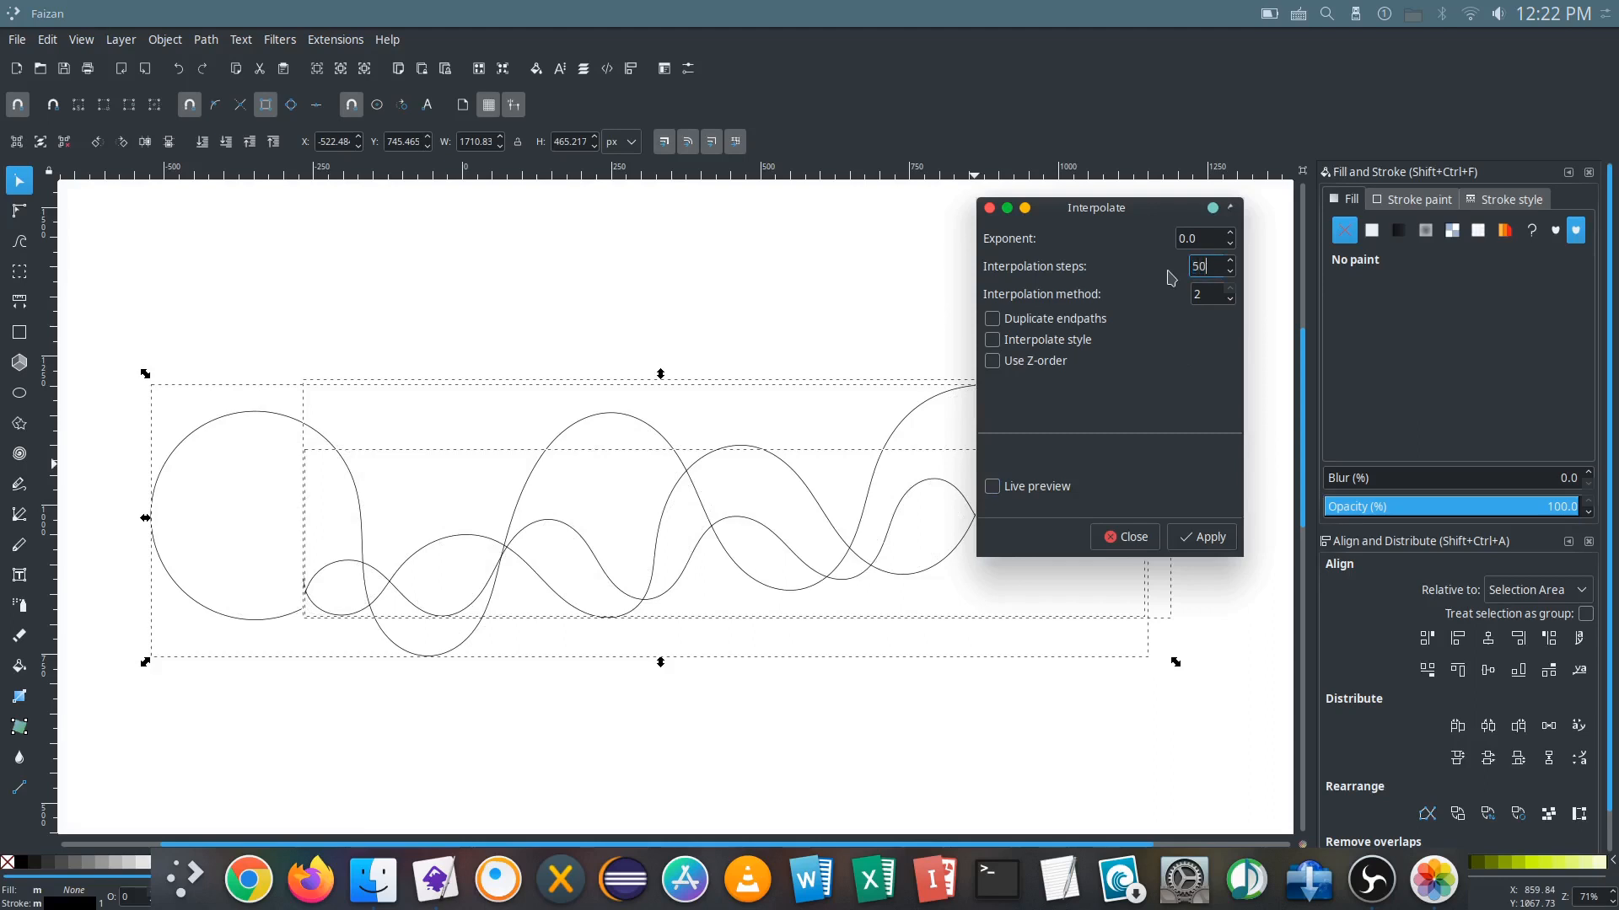
{"action": "left_click", "coordinate": [993, 487]}
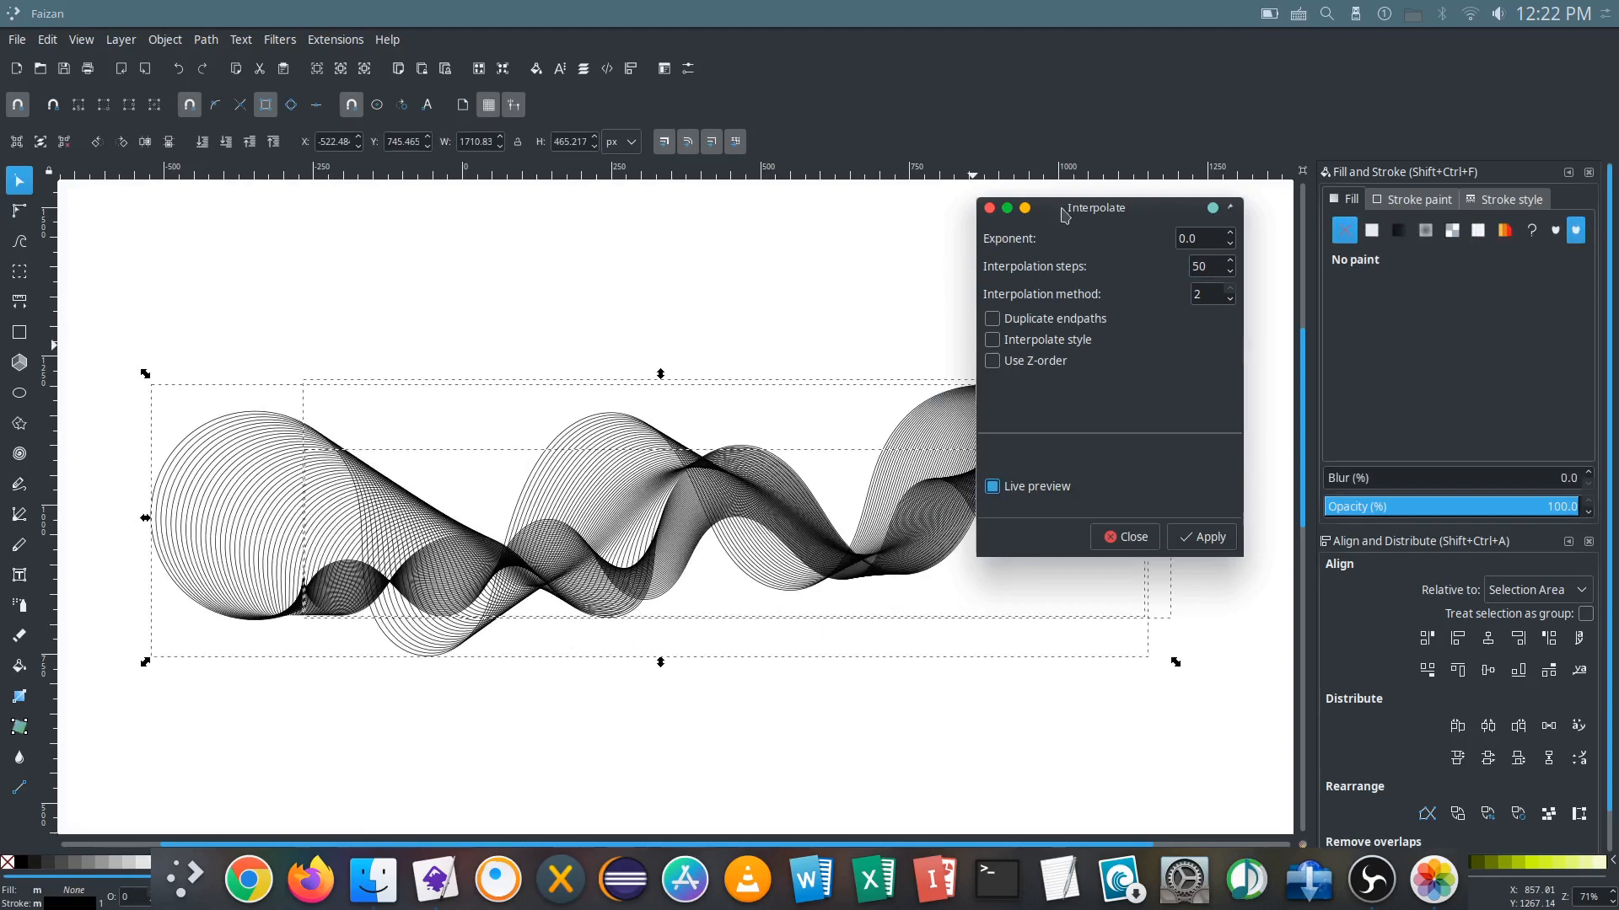
{"action": "left_click_drag", "start_coordinate": [1064, 216], "coordinate": [1213, 233]}
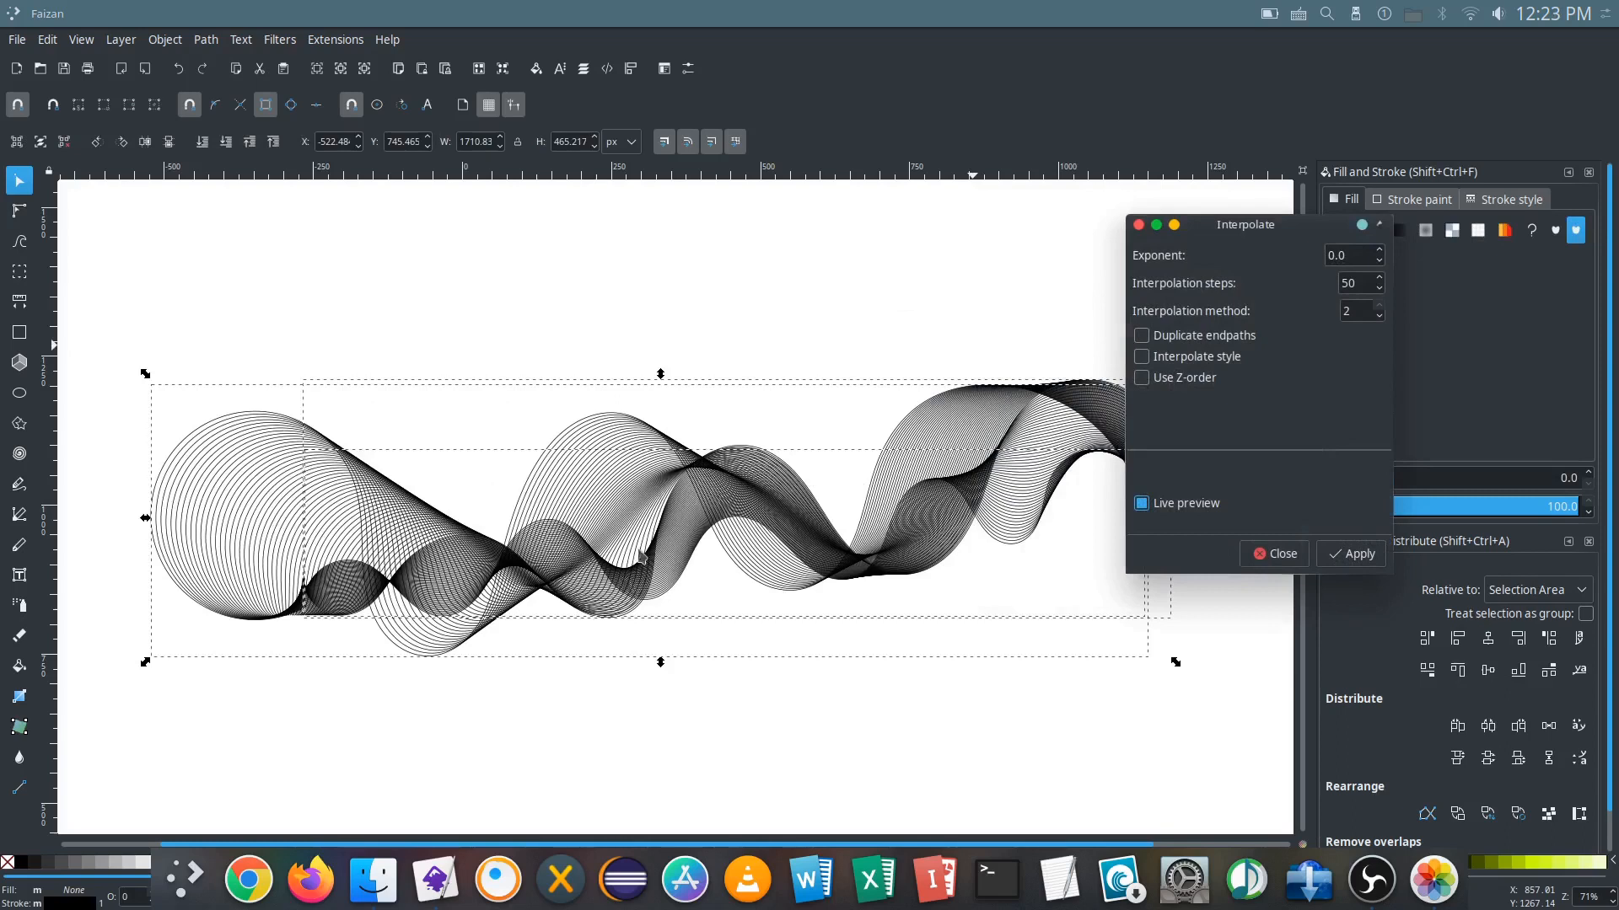
{"action": "left_click_drag", "start_coordinate": [1252, 226], "coordinate": [1102, 250]}
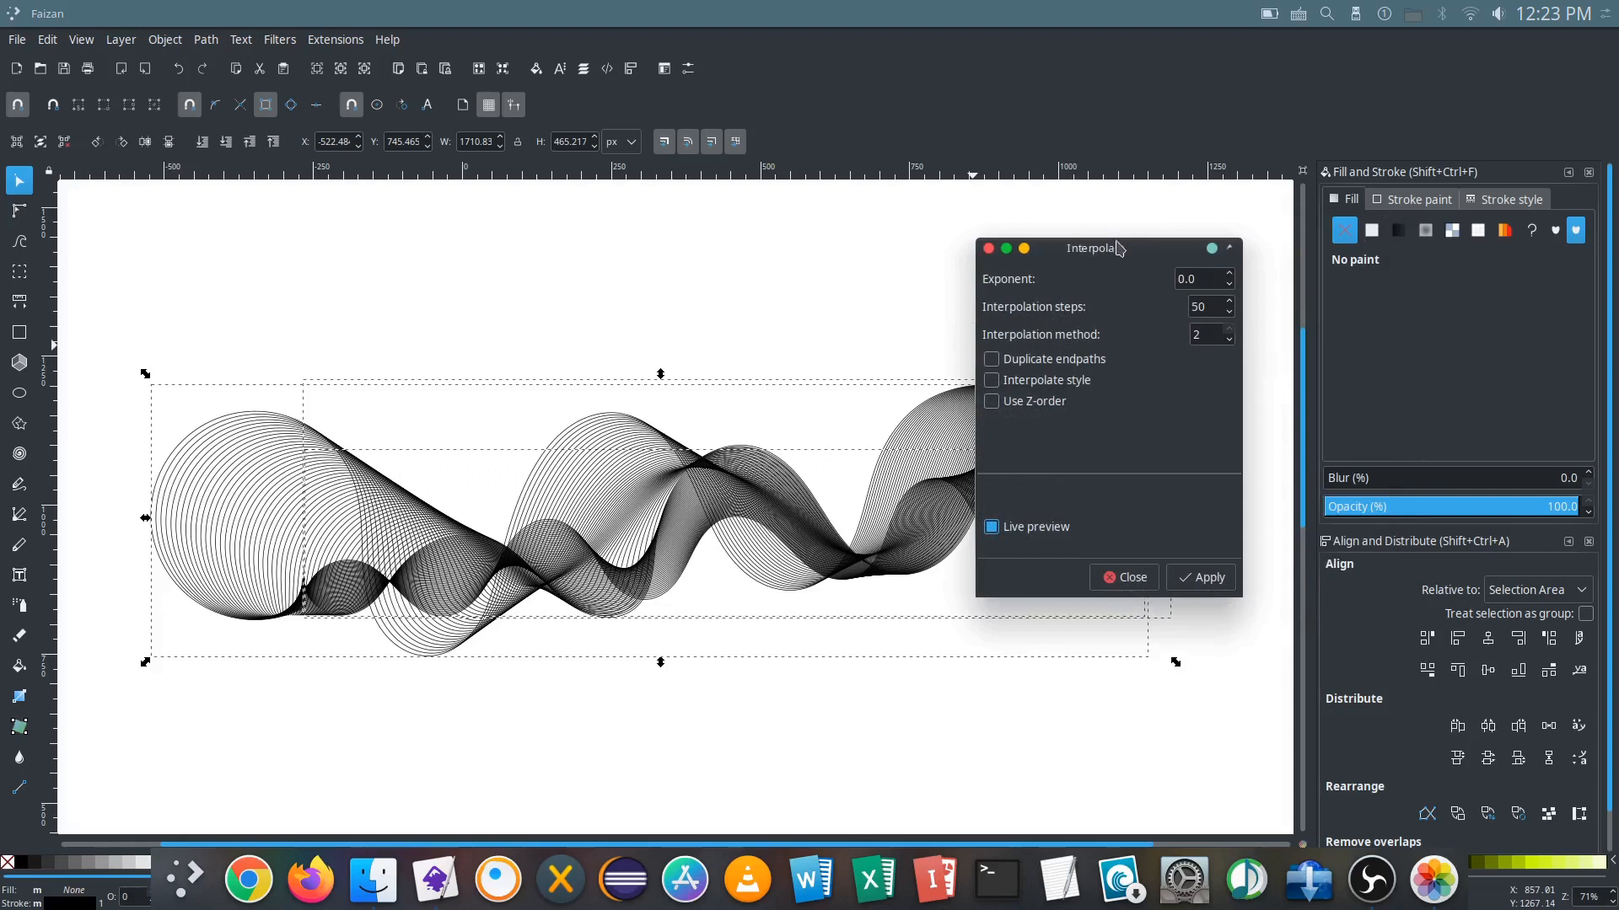
{"action": "left_click_drag", "start_coordinate": [1117, 247], "coordinate": [1210, 144]}
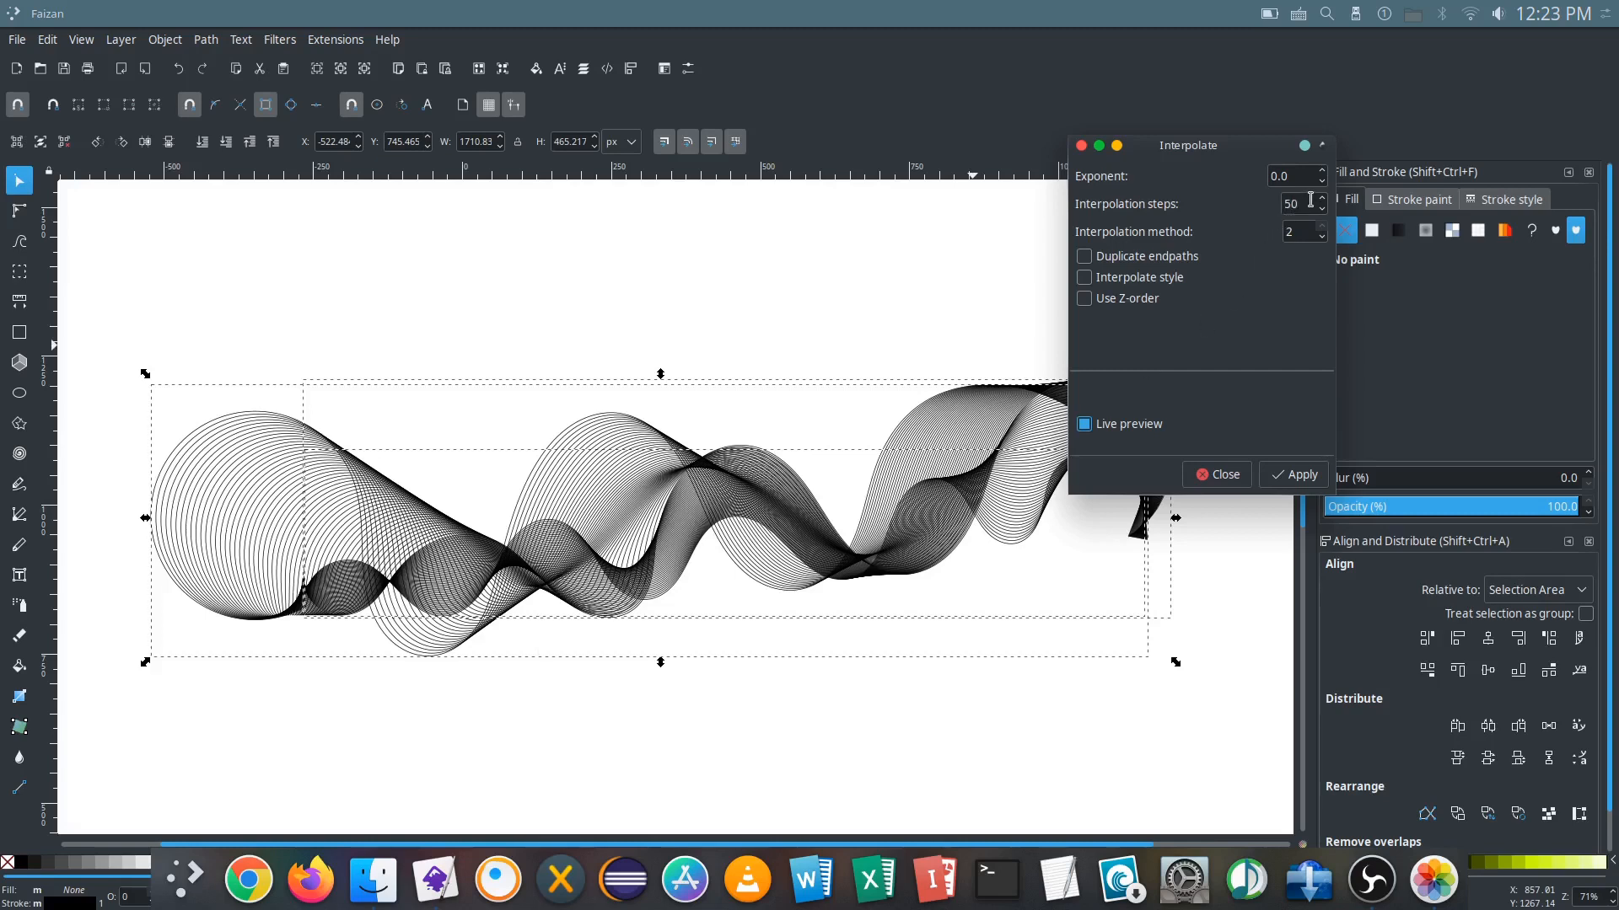
Step: Try 75 interpolation steps in a live preview, and turn the preview off again
{"action": "left_click_drag", "start_coordinate": [1308, 202], "coordinate": [1281, 207]}
{"action": "left_click", "coordinate": [1085, 425]}
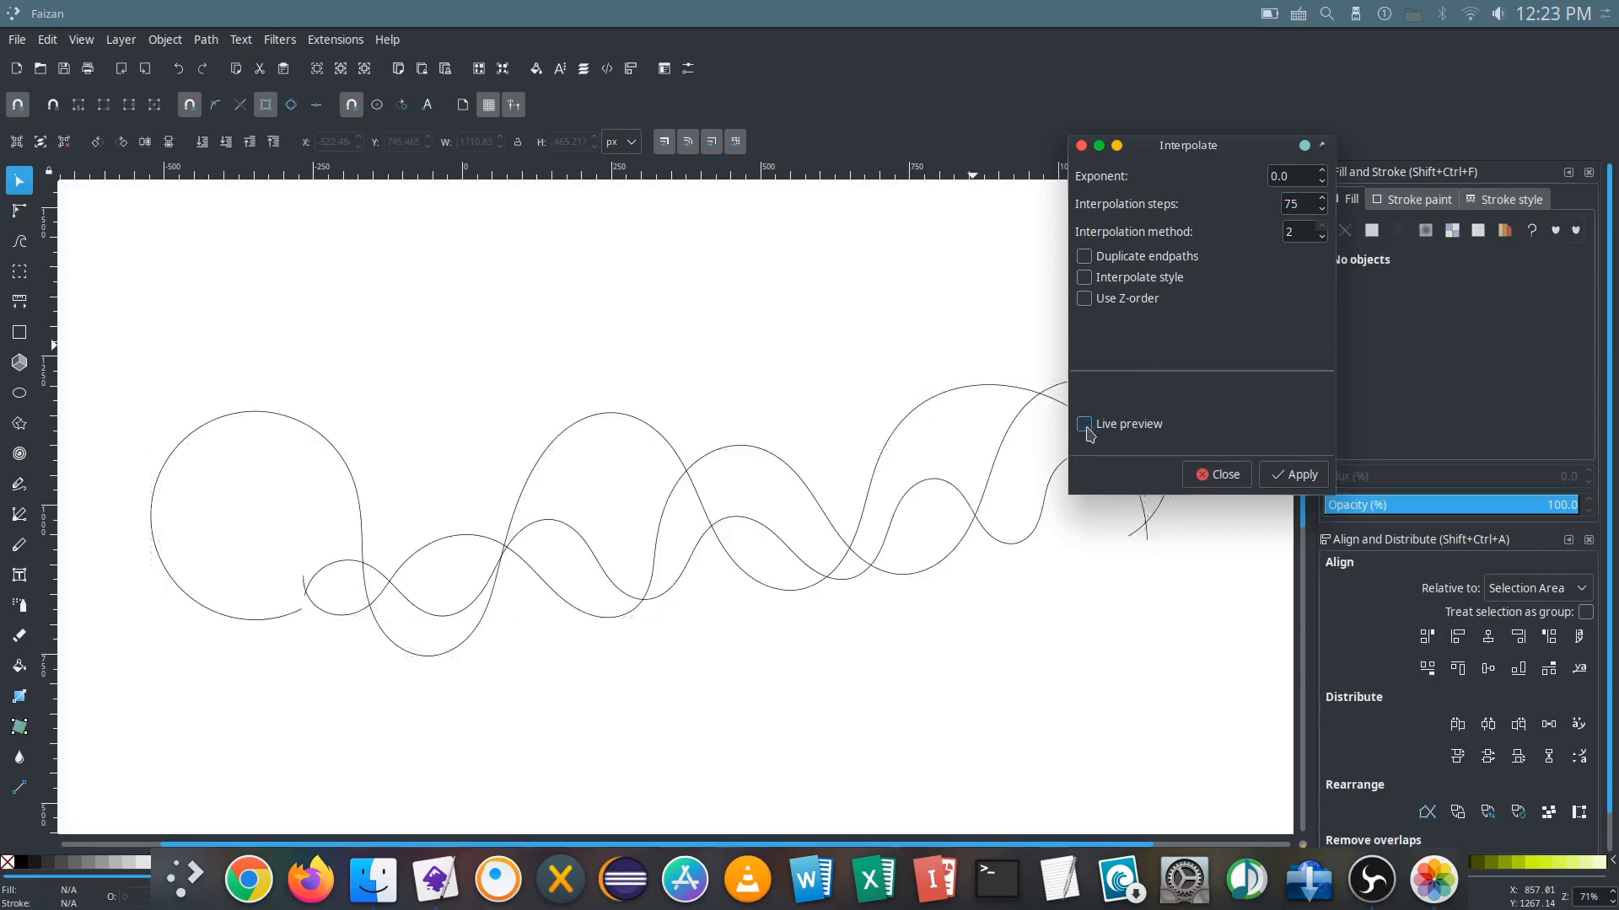
{"action": "key", "text": "space"}
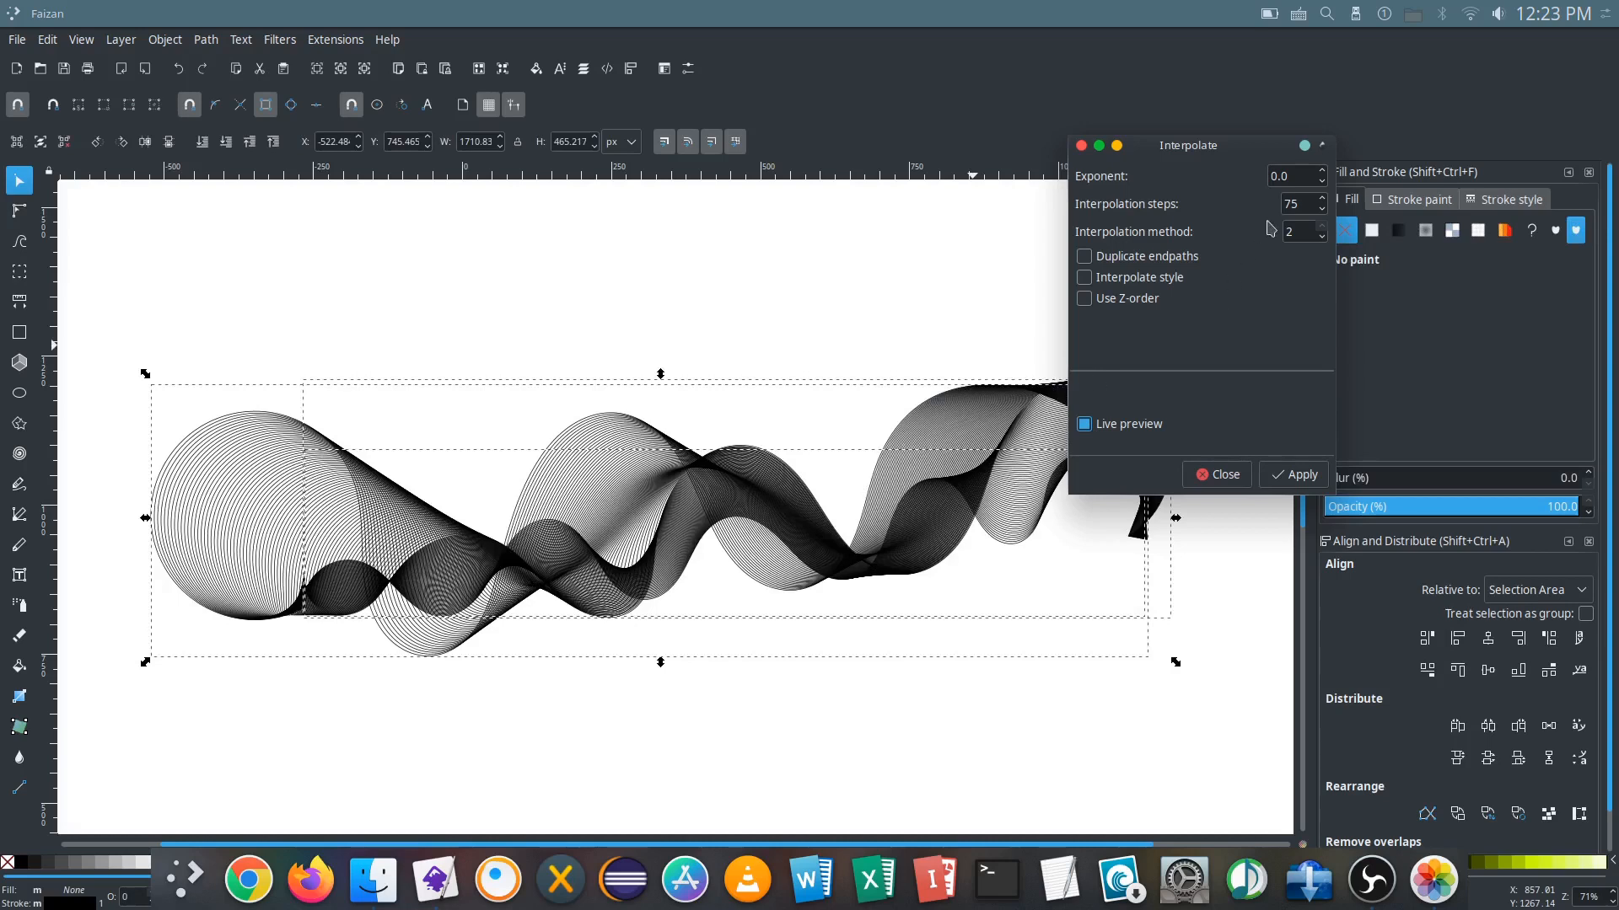
{"action": "key", "text": "space"}
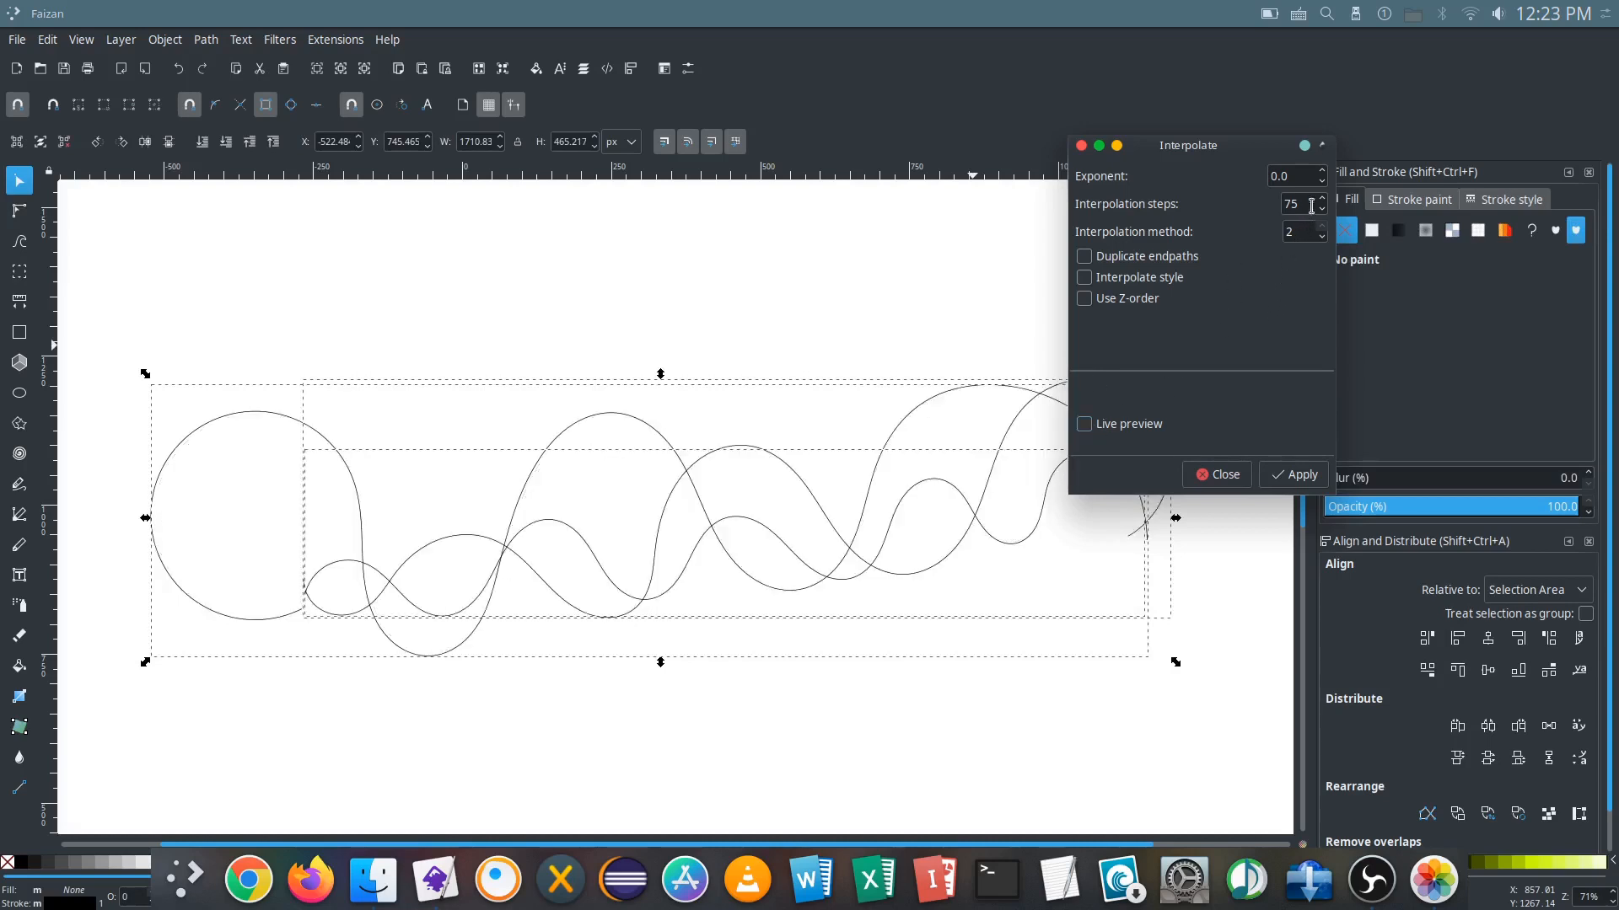
Step: Set the interpolation steps to 80, preview the result, and apply the interpolation to the wavy lines
{"action": "double_click", "coordinate": [1281, 204]}
{"action": "left_click", "coordinate": [1087, 426]}
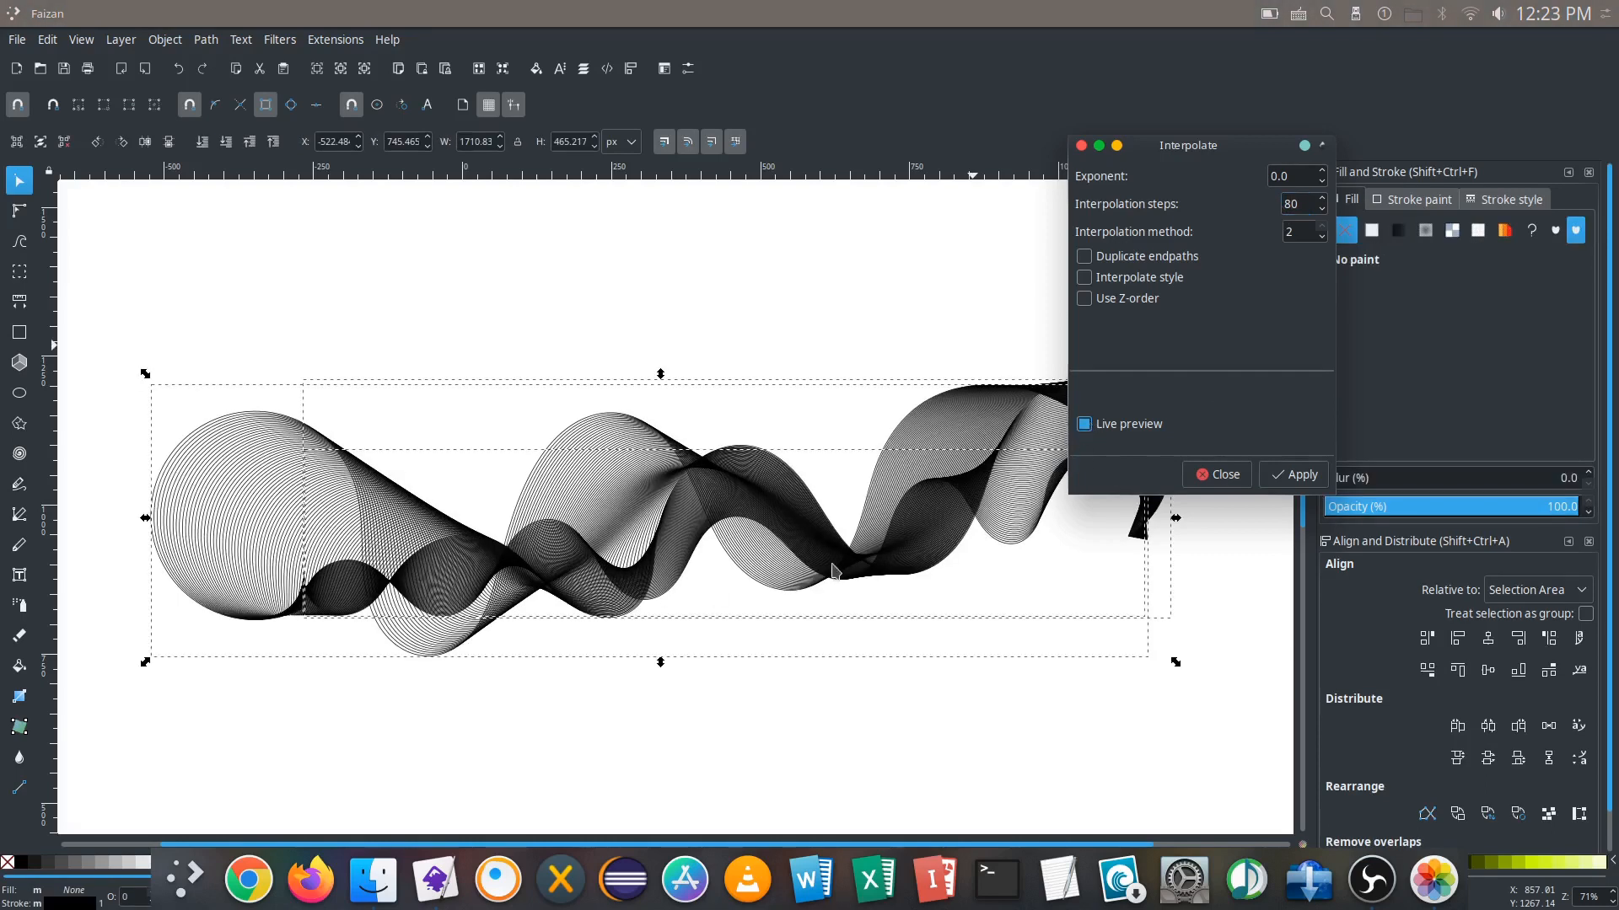
{"action": "left_click_drag", "start_coordinate": [1176, 150], "coordinate": [1326, 184]}
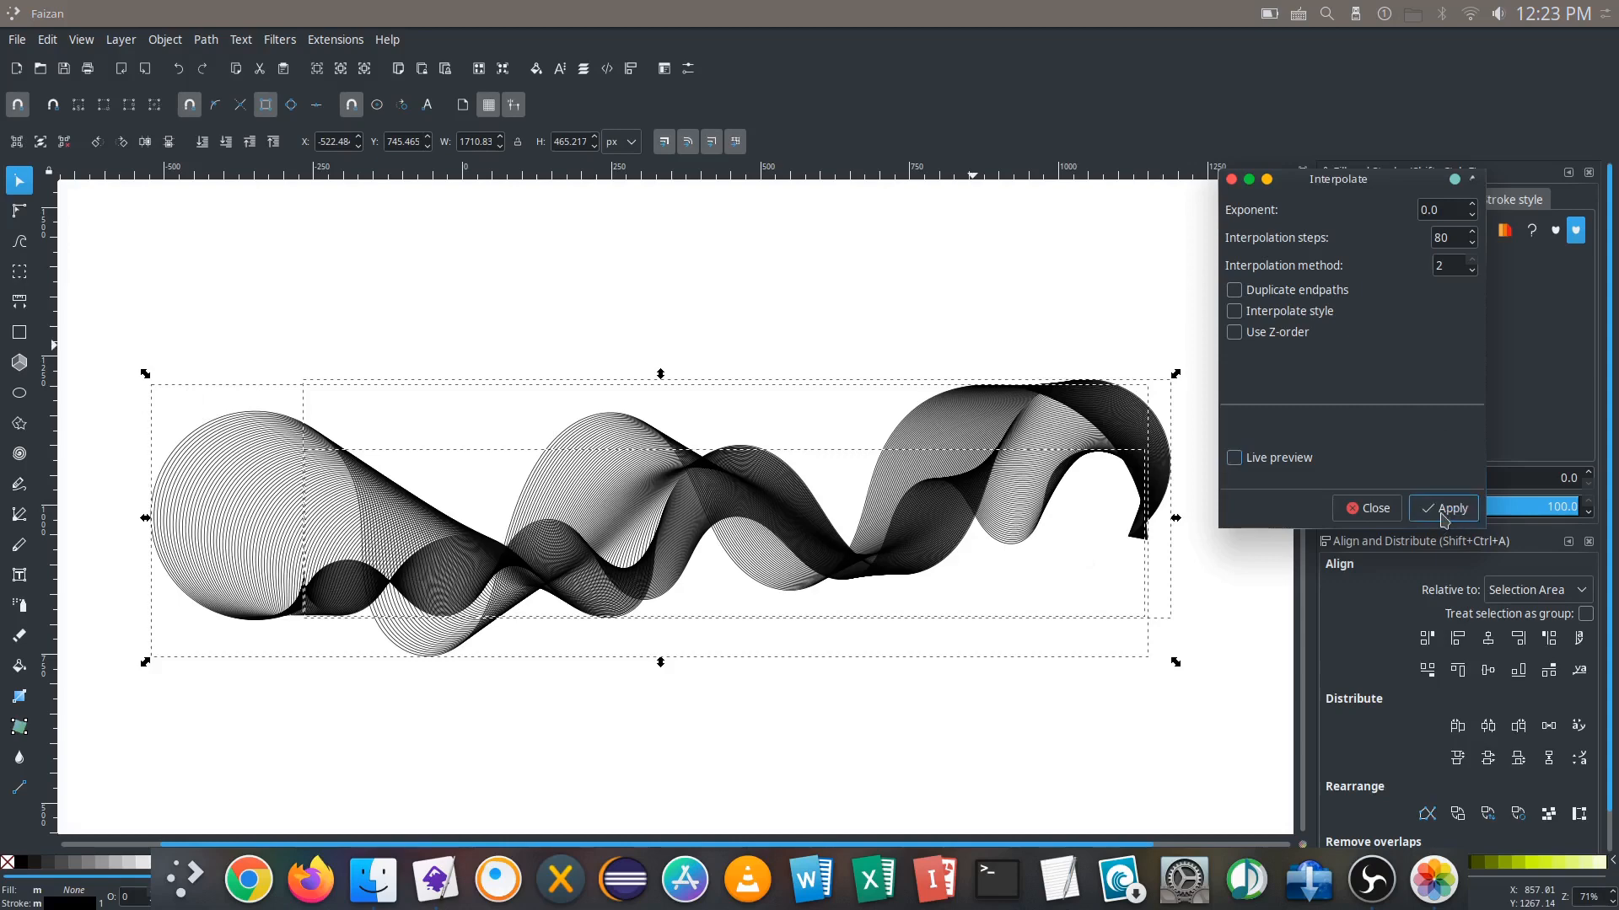
{"action": "left_click", "coordinate": [1367, 509]}
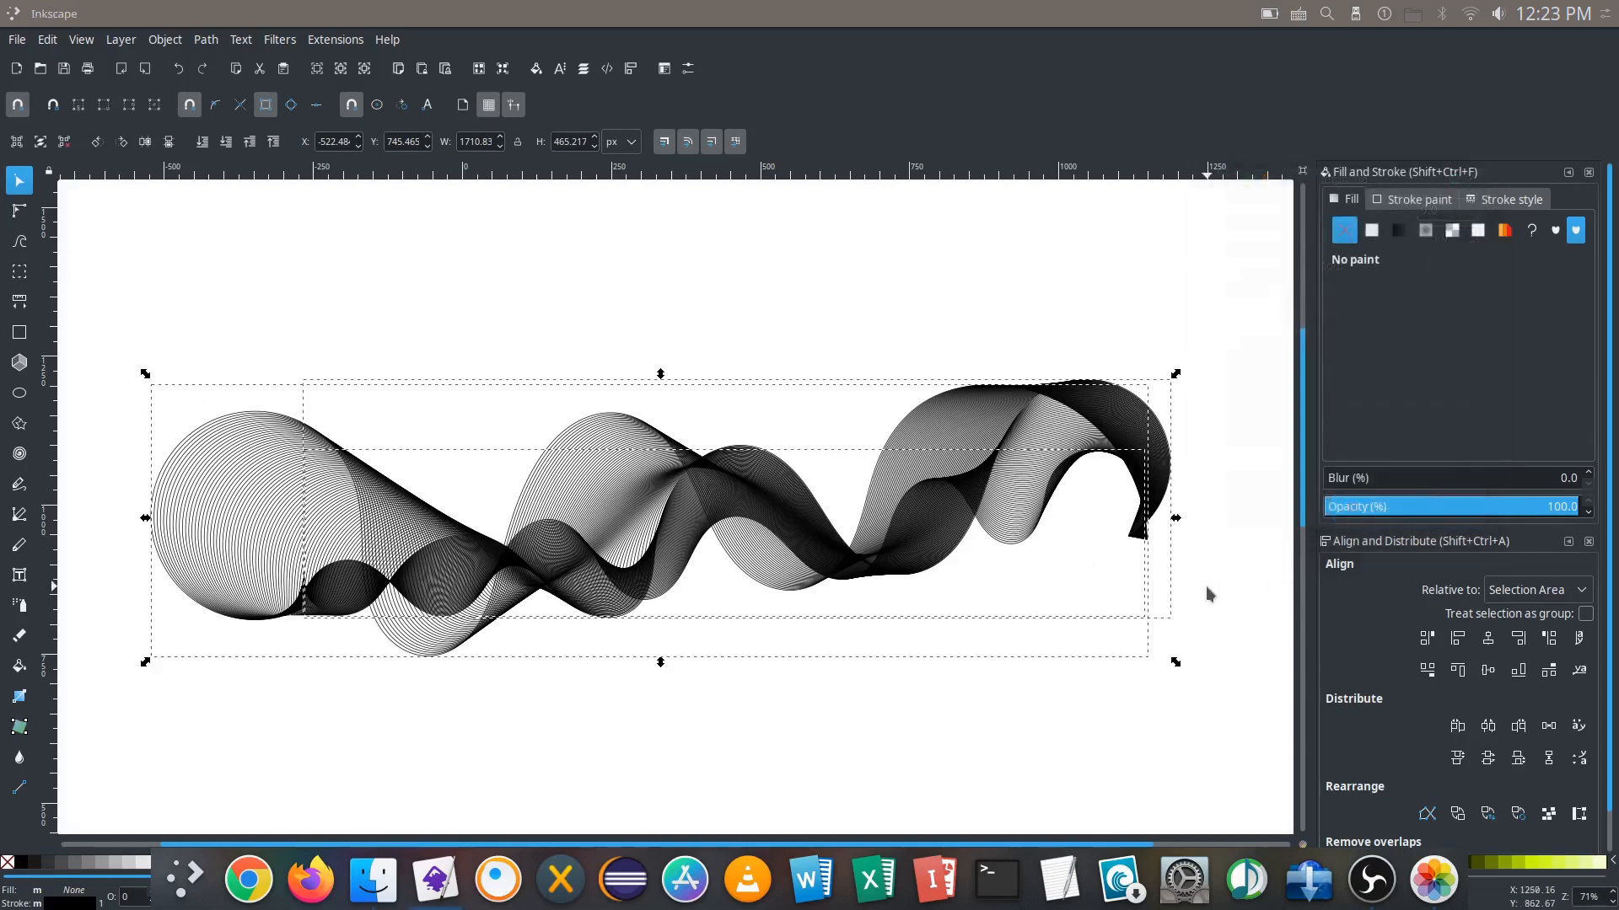
Step: Select the original lines with the interpolated groups and ungroup everything into separate paths
{"action": "left_click", "coordinate": [1210, 594]}
{"action": "mouse_move", "coordinate": [715, 625]}
{"action": "left_mouse_down"}
{"action": "mouse_move", "coordinate": [882, 657]}
{"action": "mouse_move", "coordinate": [743, 614]}
{"action": "mouse_move", "coordinate": [661, 664]}
{"action": "mouse_move", "coordinate": [682, 709]}
{"action": "mouse_move", "coordinate": [722, 640]}
{"action": "left_mouse_up"}
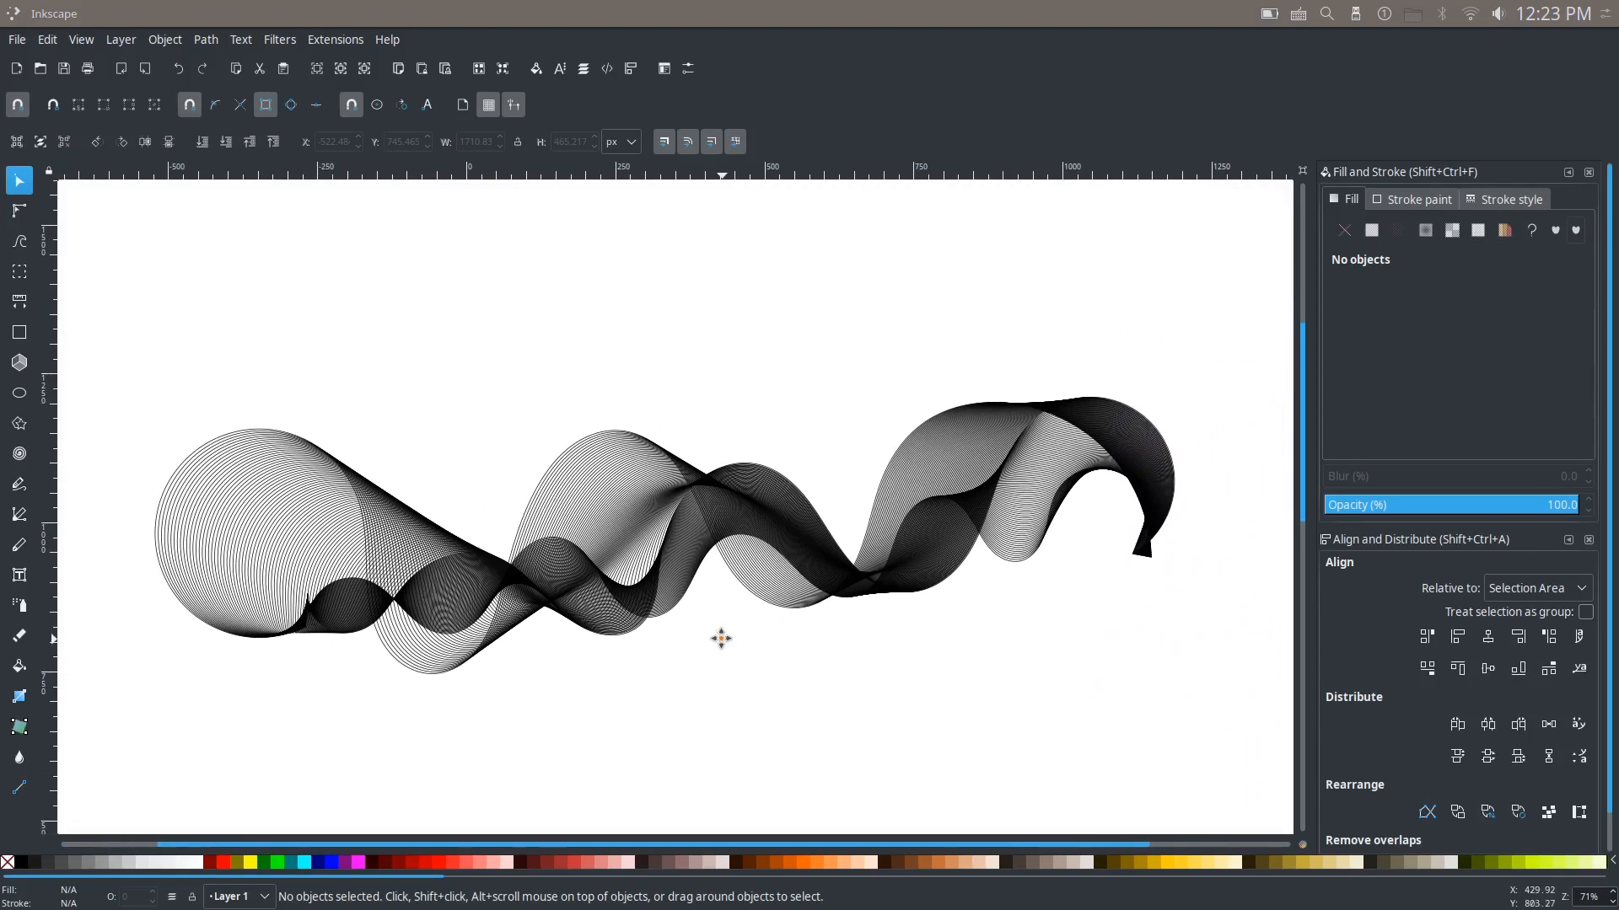
{"action": "mouse_move", "coordinate": [1256, 220]}
{"action": "left_mouse_down"}
{"action": "mouse_move", "coordinate": [1258, 318]}
{"action": "mouse_move", "coordinate": [865, 715]}
{"action": "mouse_move", "coordinate": [125, 767]}
{"action": "left_mouse_up"}
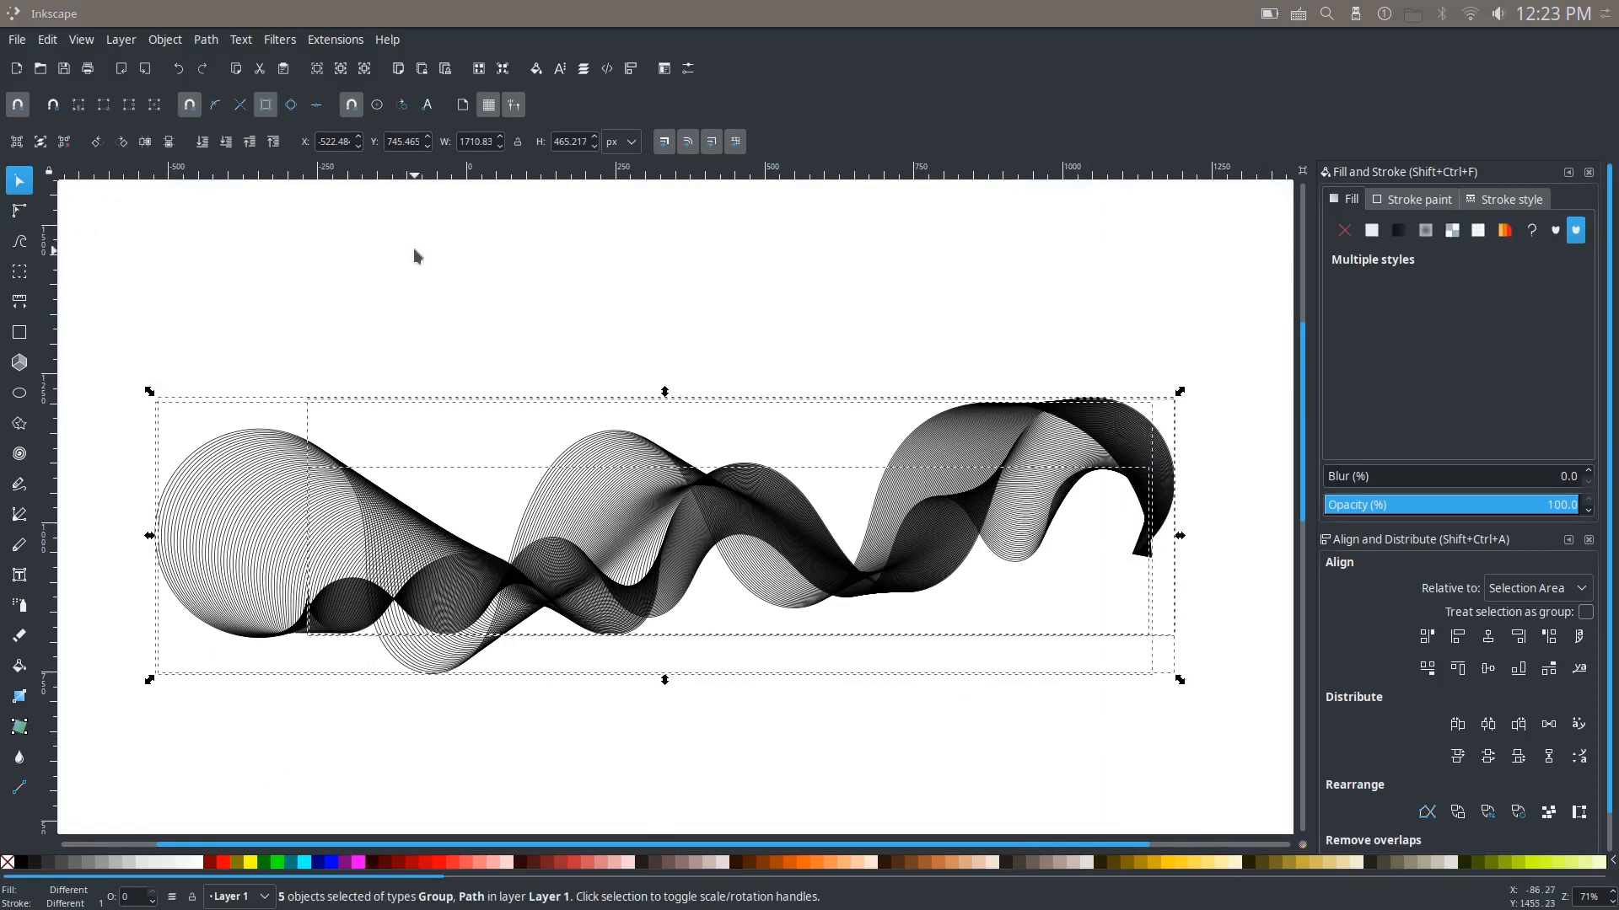
{"action": "left_click", "coordinate": [207, 41]}
{"action": "left_click", "coordinate": [209, 44]}
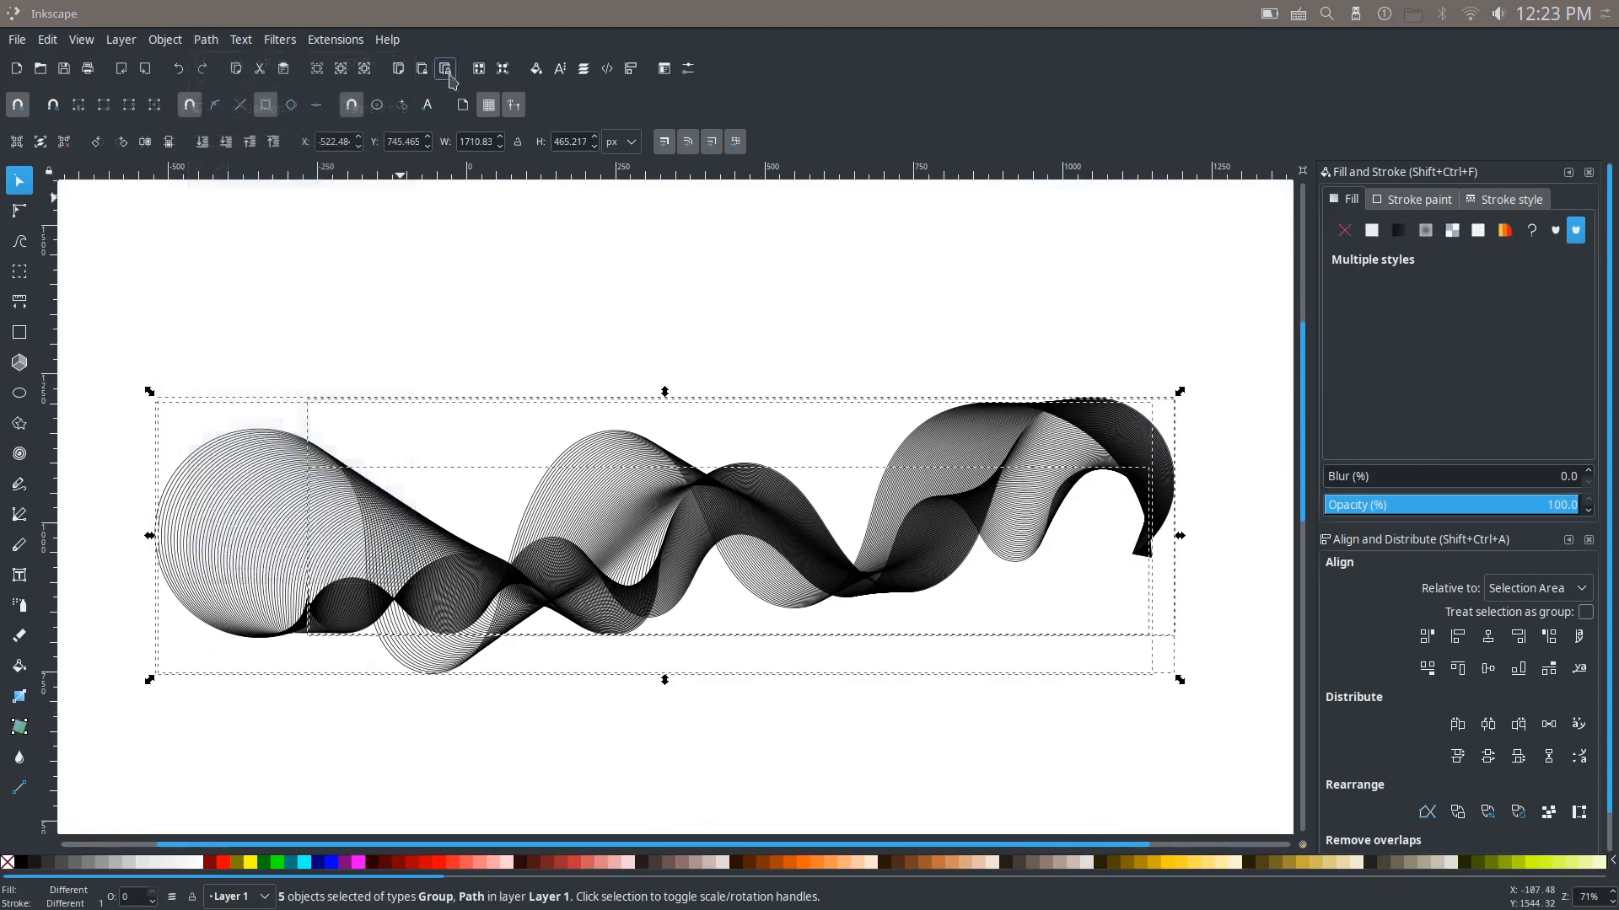
{"action": "left_click", "coordinate": [503, 69]}
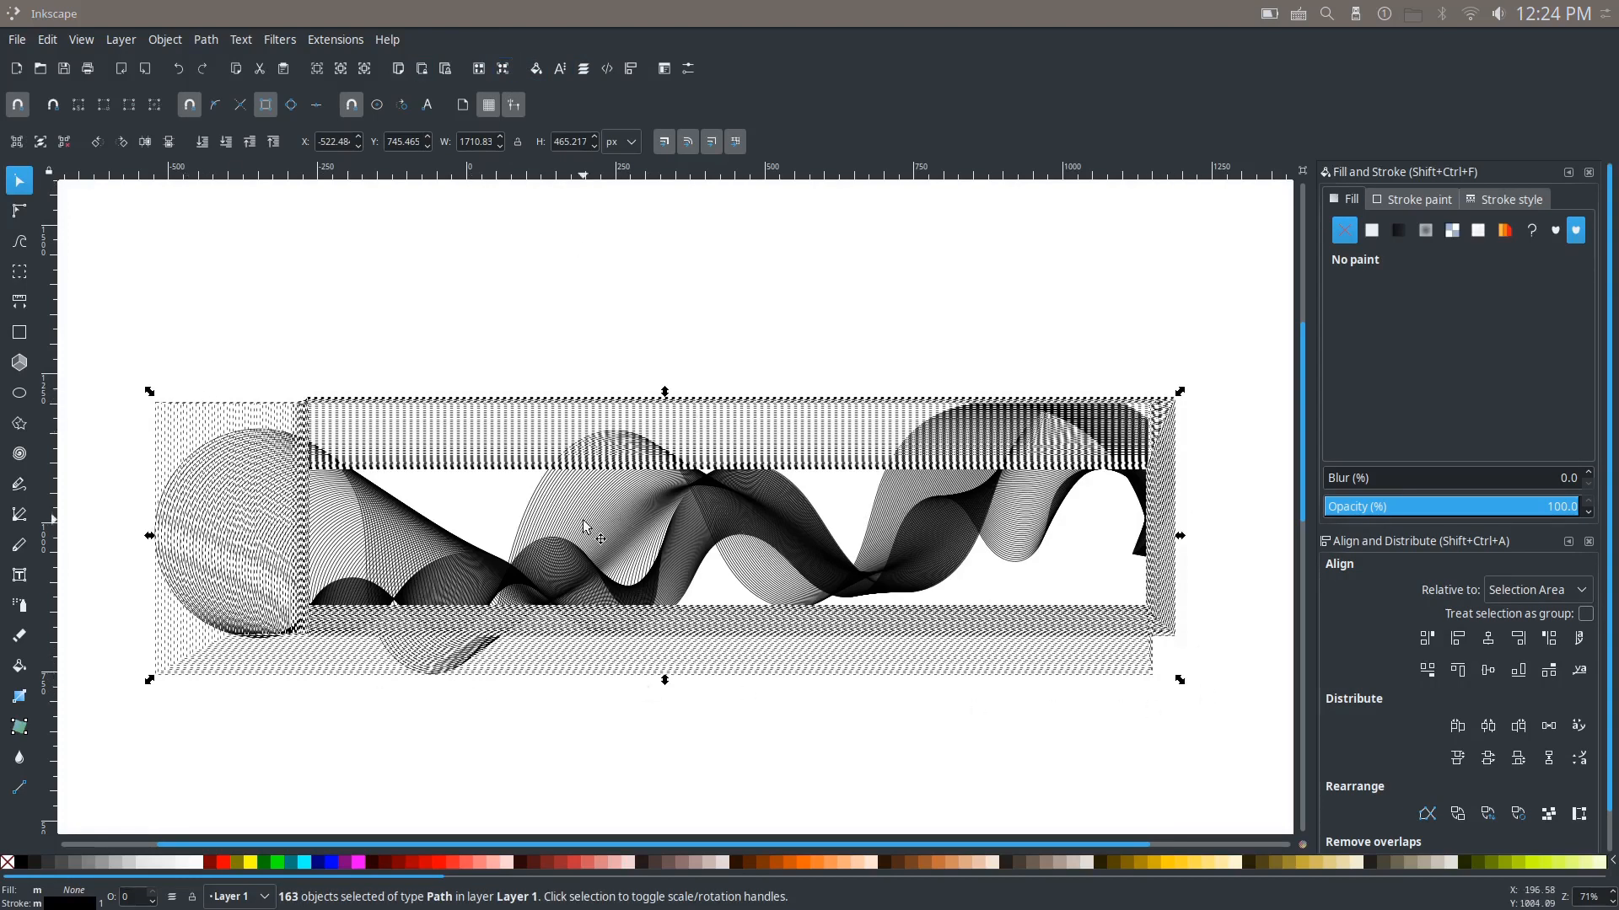
Step: Examine the spacing and overlaps of the interpolated lines up close and as a whole
{"action": "scroll", "coordinate": [584, 527], "scroll_direction": "up", "scroll_amount": 5}
{"action": "scroll", "coordinate": [590, 579], "scroll_direction": "up", "scroll_amount": 1}
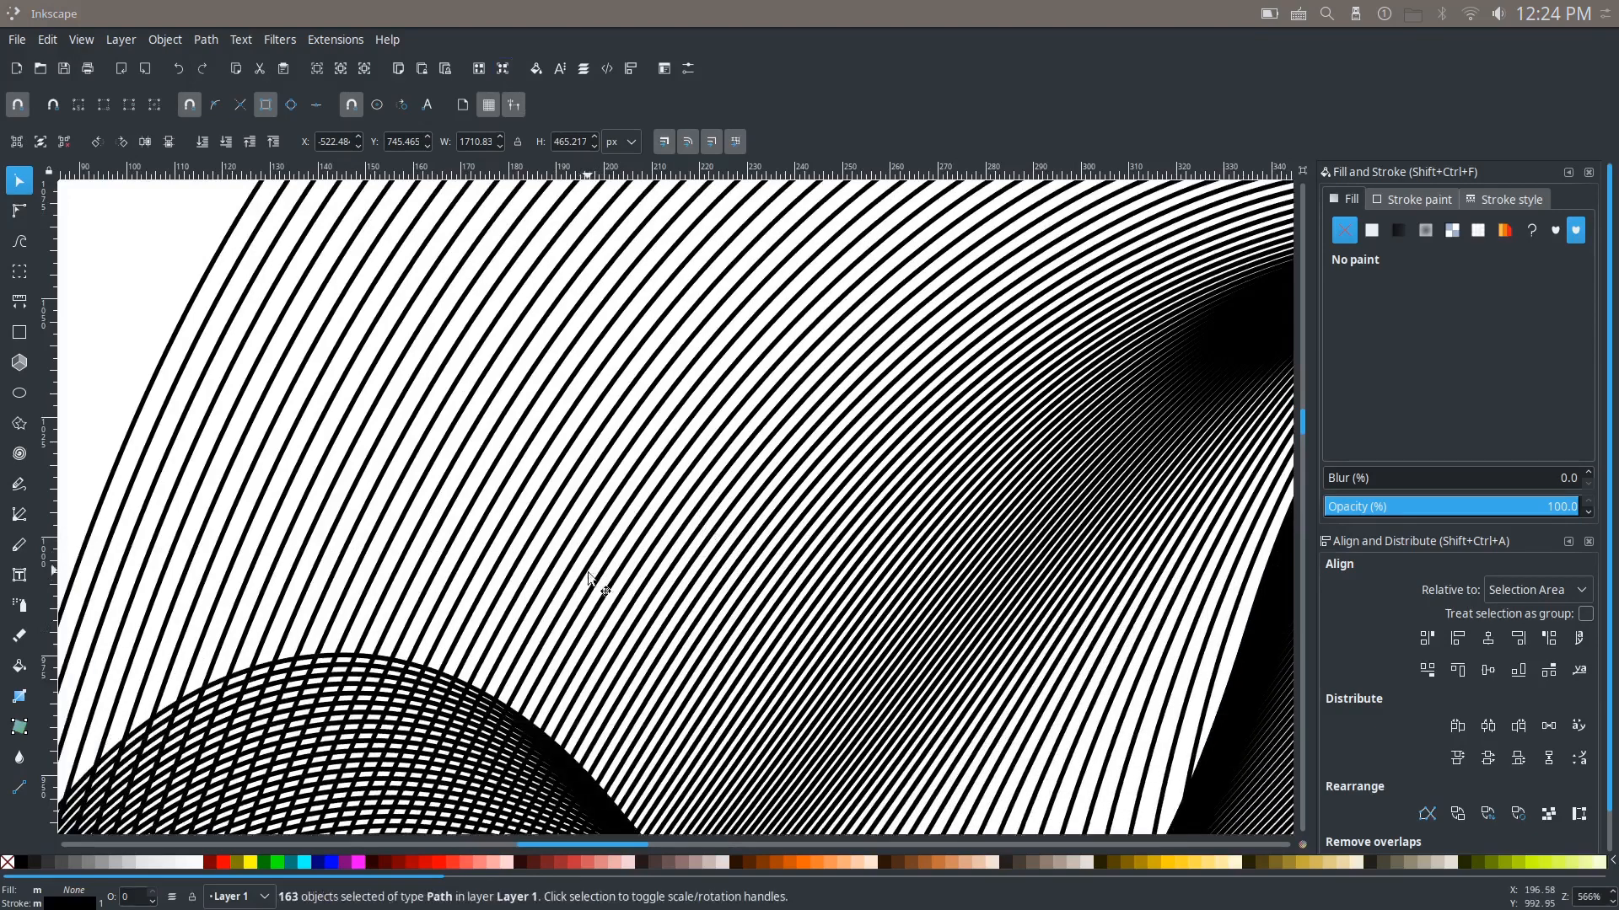
{"action": "scroll", "coordinate": [479, 634], "scroll_direction": "down", "scroll_amount": 2}
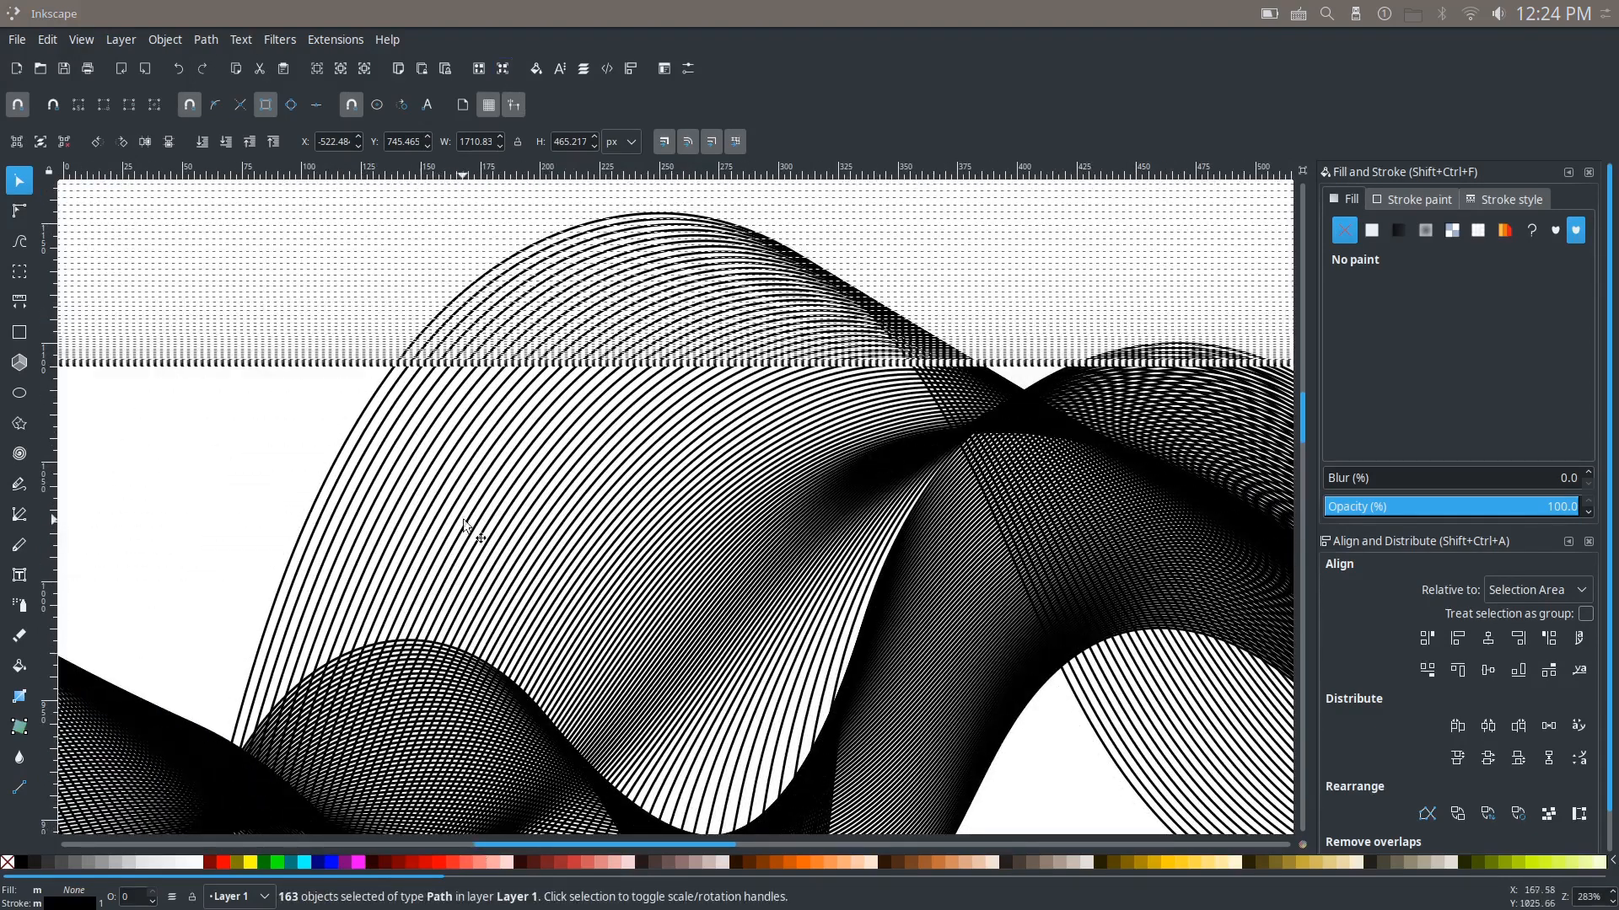
{"action": "scroll", "coordinate": [666, 542], "scroll_direction": "down", "scroll_amount": 1}
{"action": "scroll", "coordinate": [666, 542], "scroll_direction": "down", "scroll_amount": 1}
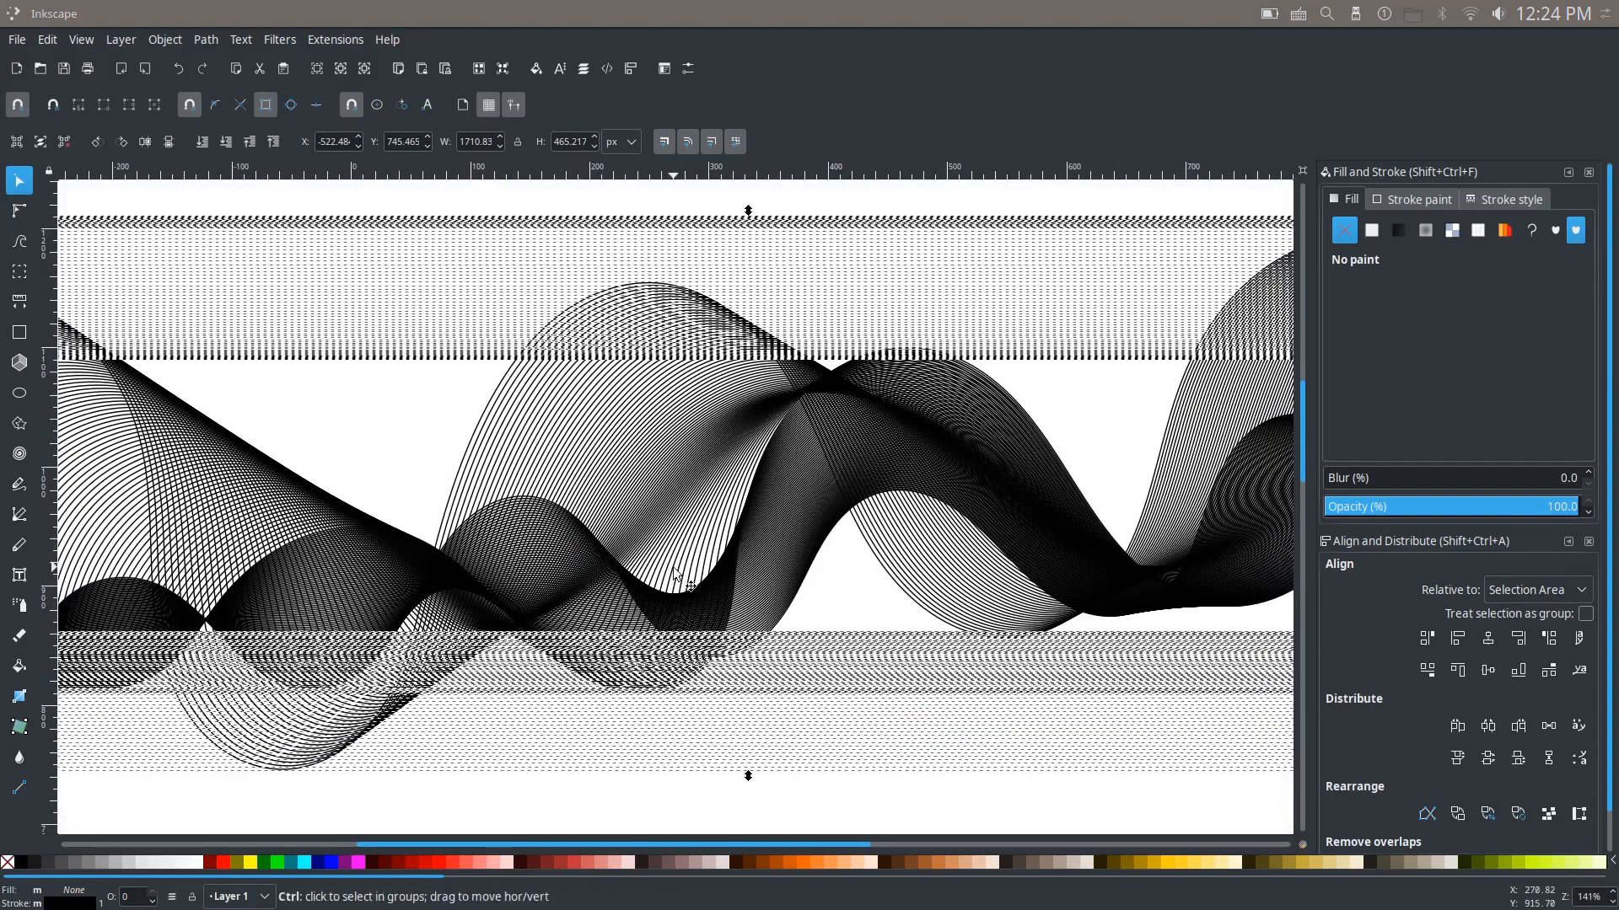
{"action": "scroll", "coordinate": [674, 575], "scroll_direction": "down", "scroll_amount": 2}
{"action": "left_click_drag", "start_coordinate": [1084, 548], "coordinate": [1001, 563]}
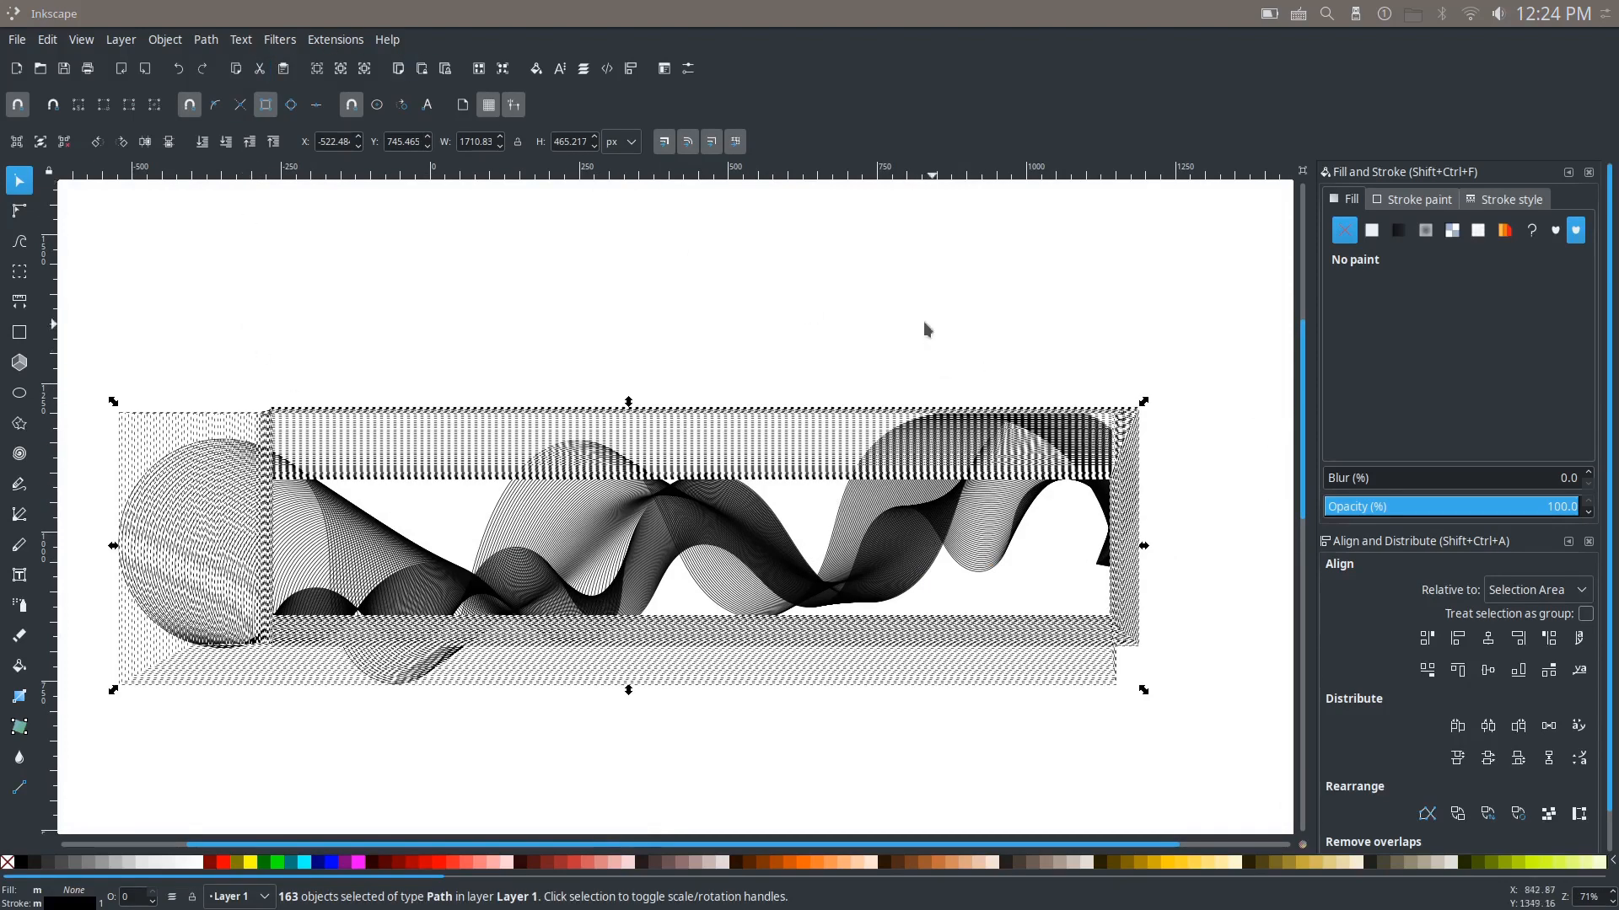
Step: Try to combine all the separate paths into one path, and undo the combination
{"action": "left_click", "coordinate": [206, 40]}
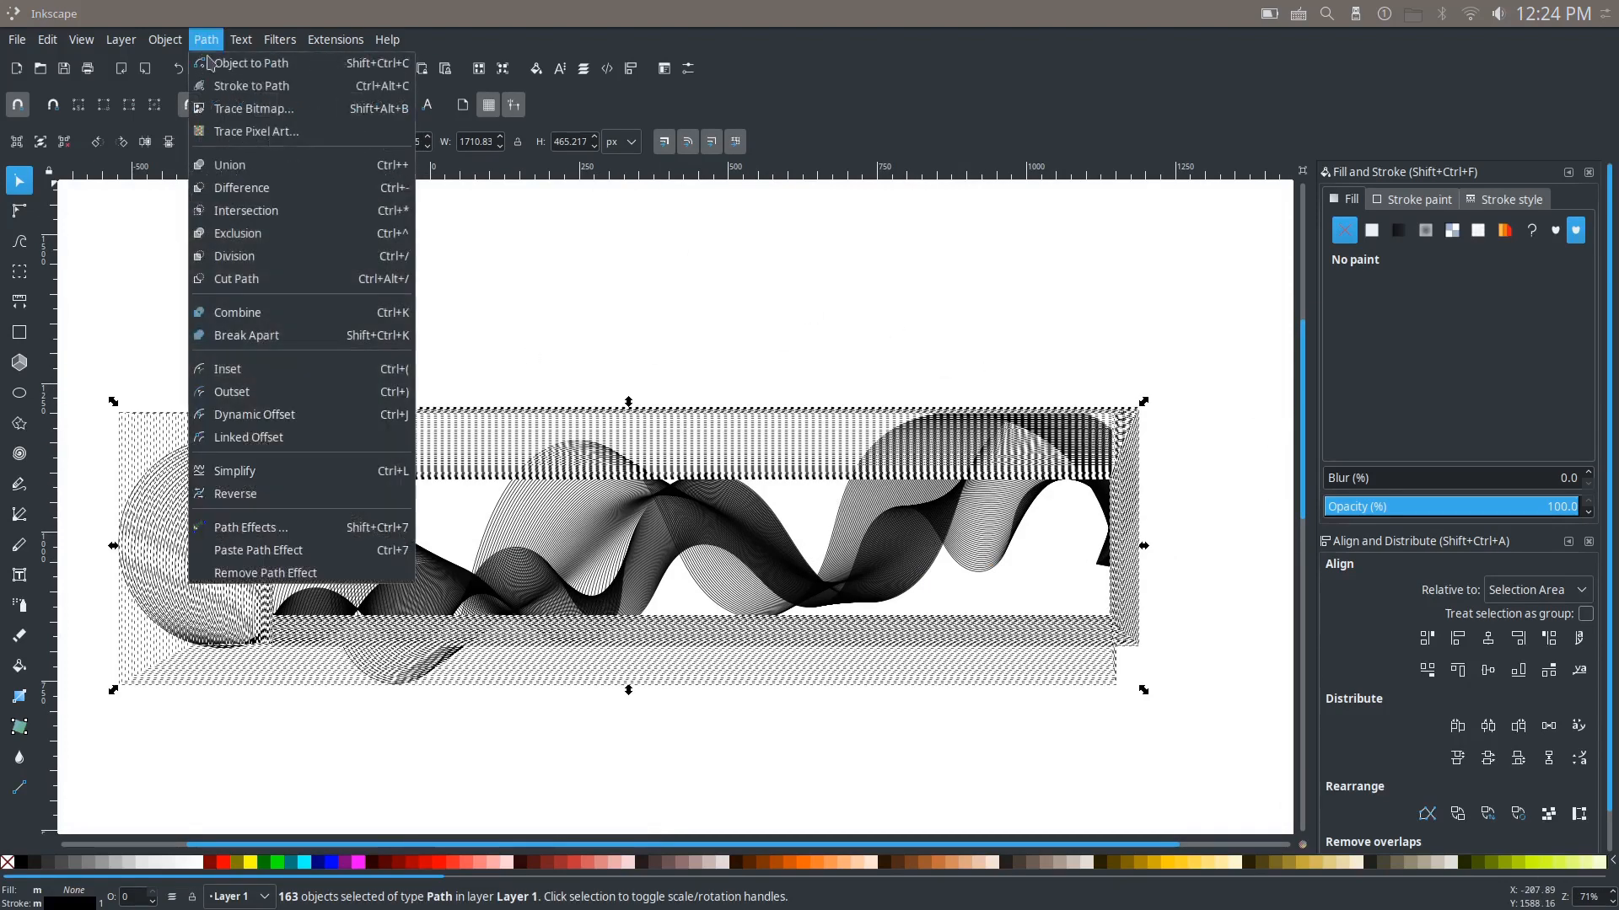
{"action": "left_click", "coordinate": [236, 312]}
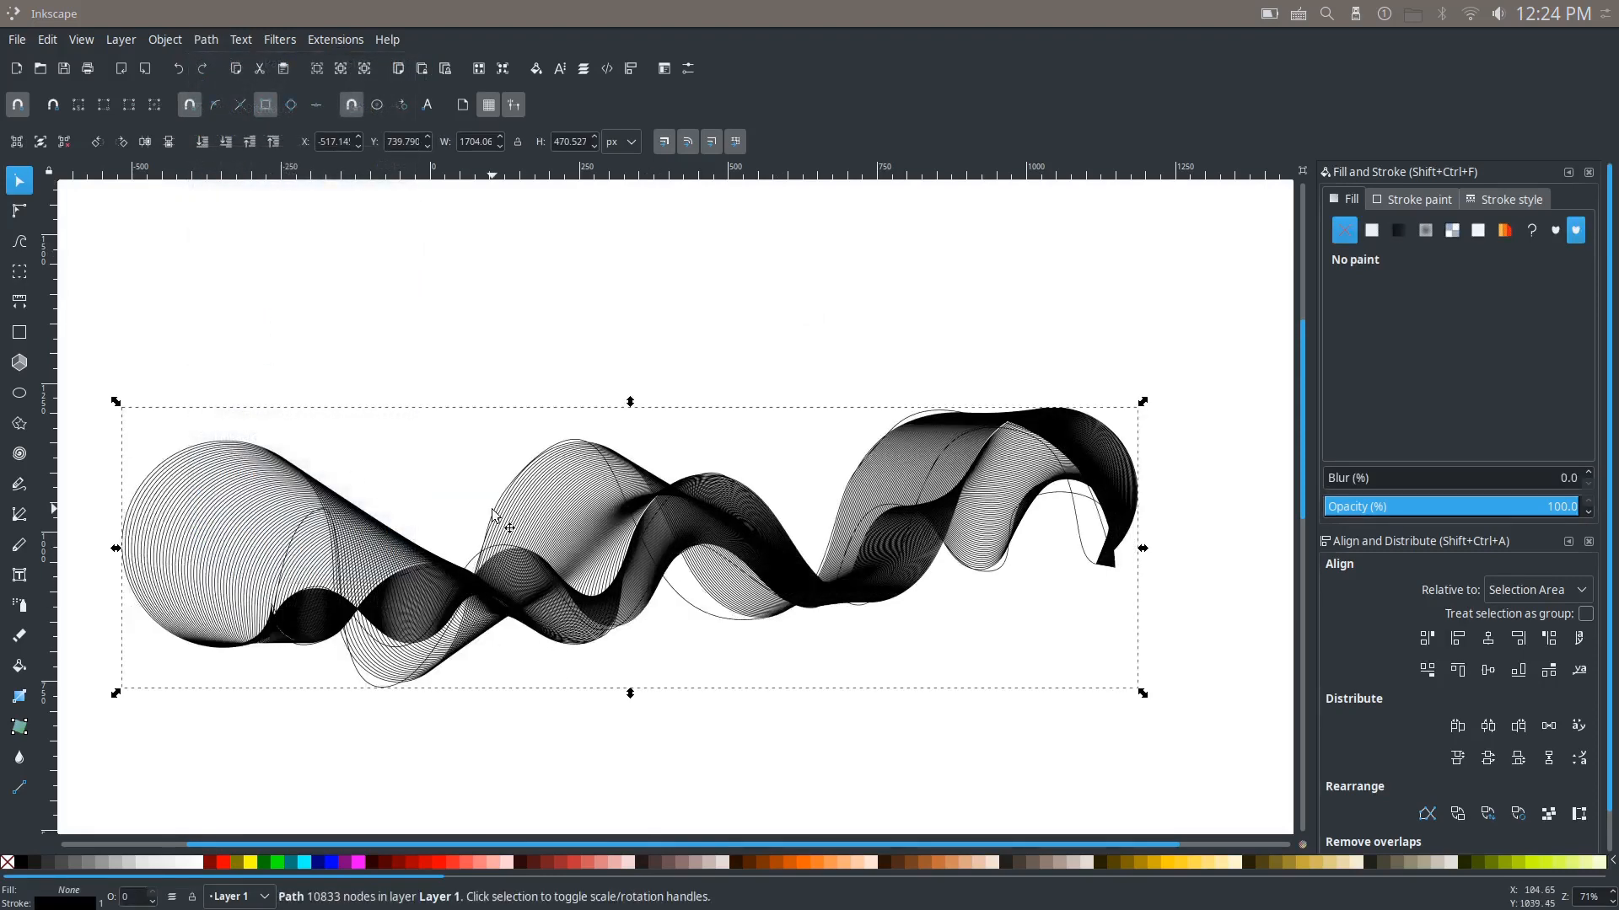
{"action": "key", "text": "ctrl+z"}
{"action": "key", "text": "Escape"}
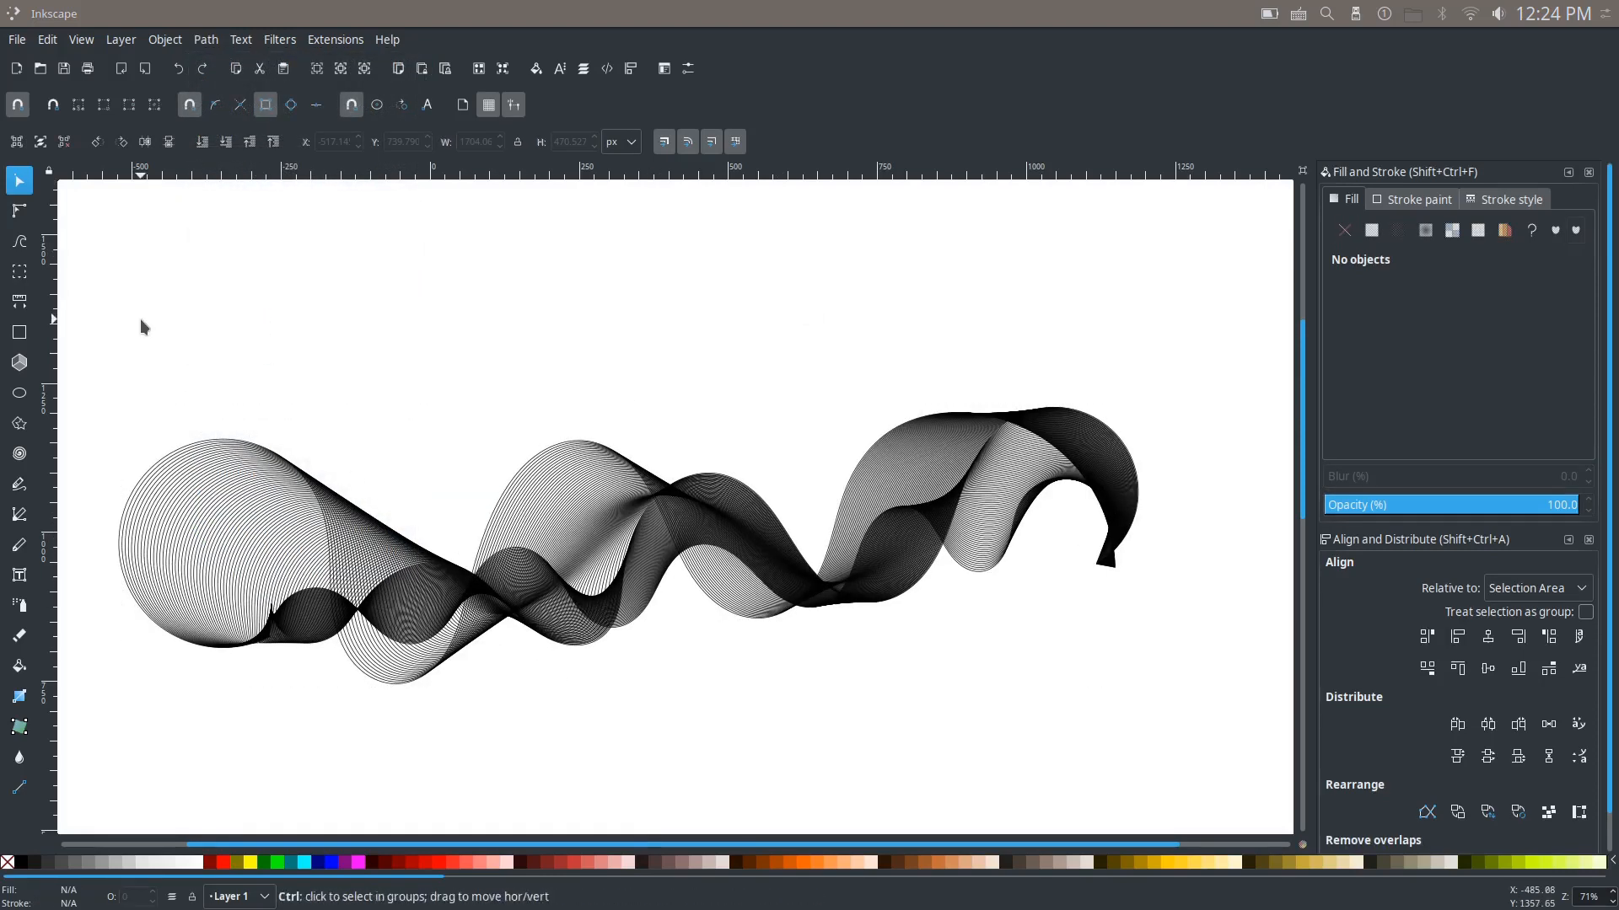
Step: Select all the separate paths of the smoke shape and convert them with Object to Path
{"action": "scroll", "coordinate": [140, 319], "scroll_direction": "down", "scroll_amount": 1, "text": "ctrl"}
{"action": "left_click_drag", "start_coordinate": [107, 312], "coordinate": [989, 684]}
{"action": "left_click_drag", "start_coordinate": [524, 446], "coordinate": [608, 460]}
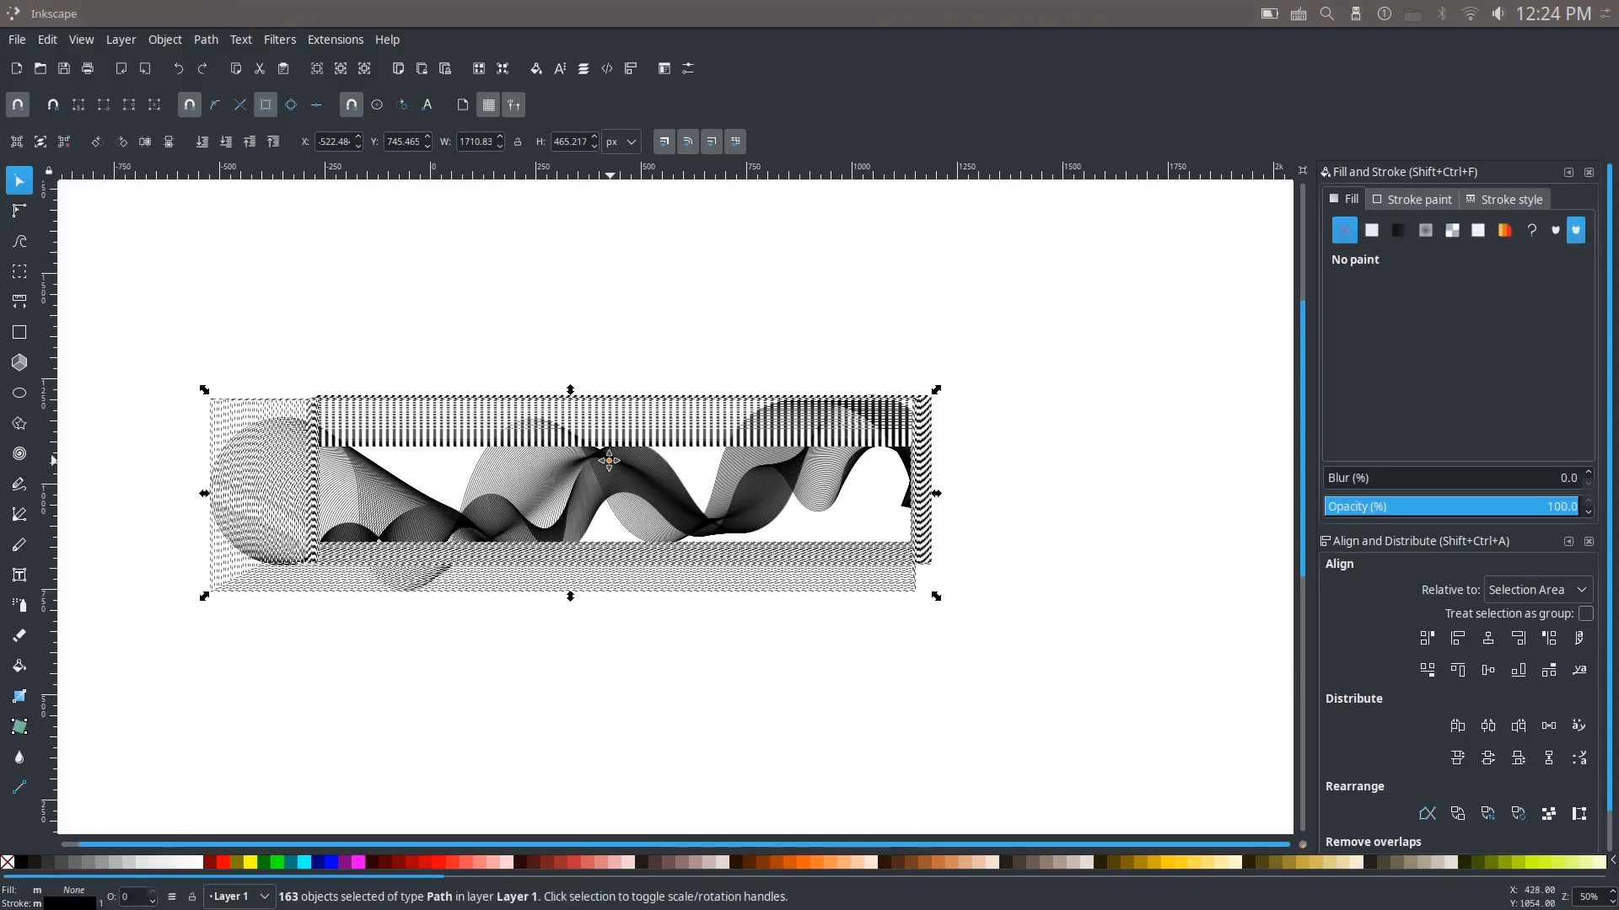
{"action": "left_click", "coordinate": [205, 39]}
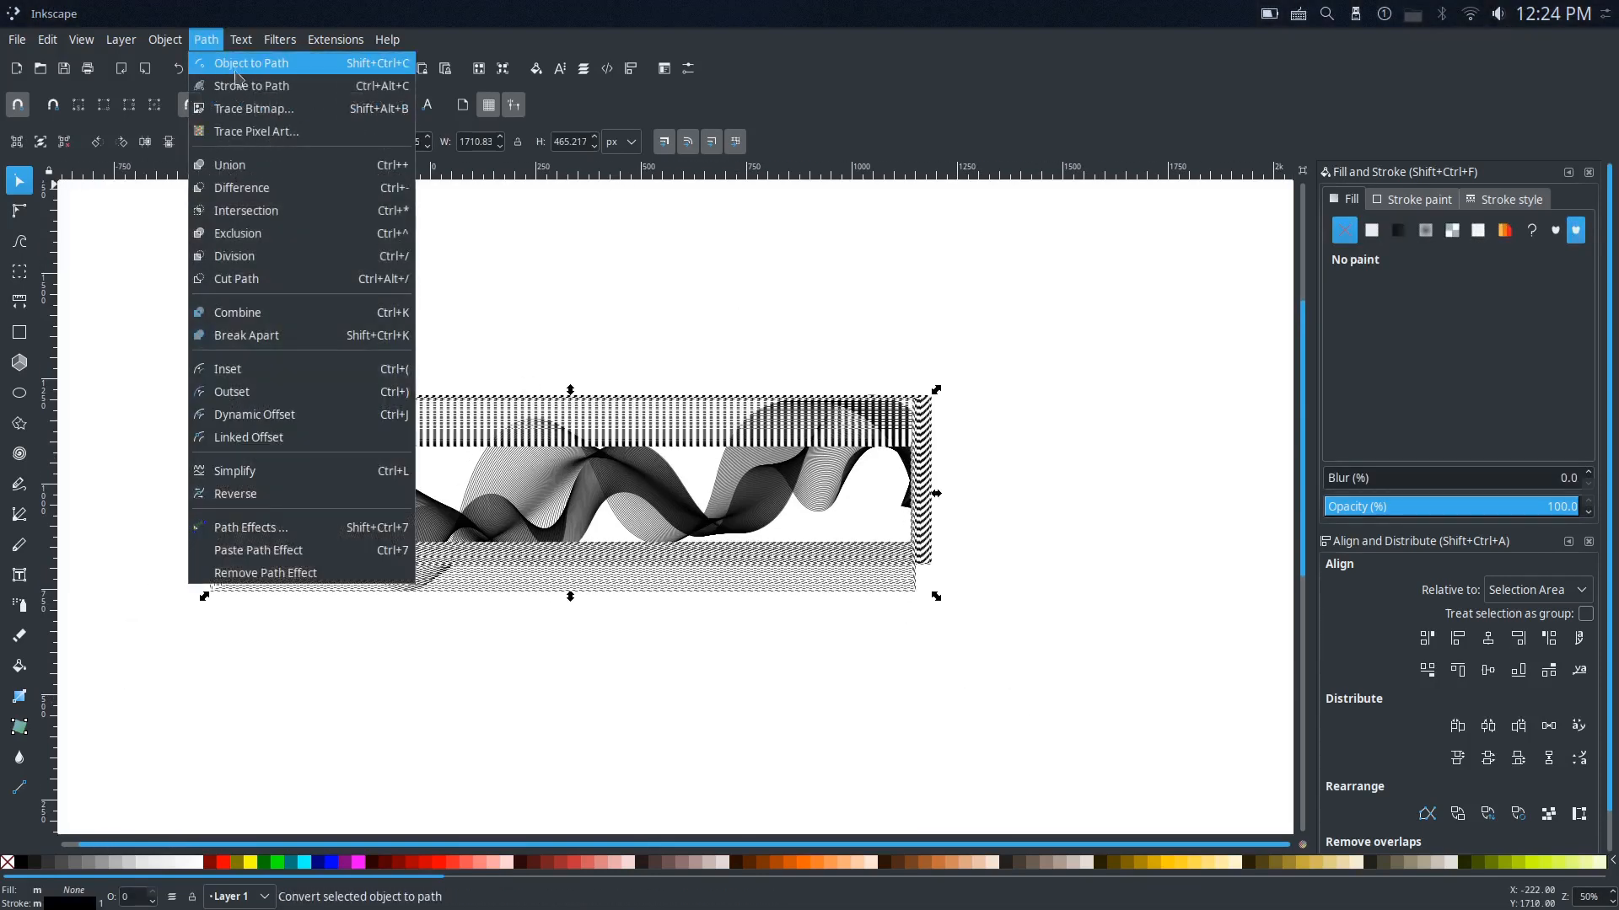
{"action": "left_click", "coordinate": [263, 74]}
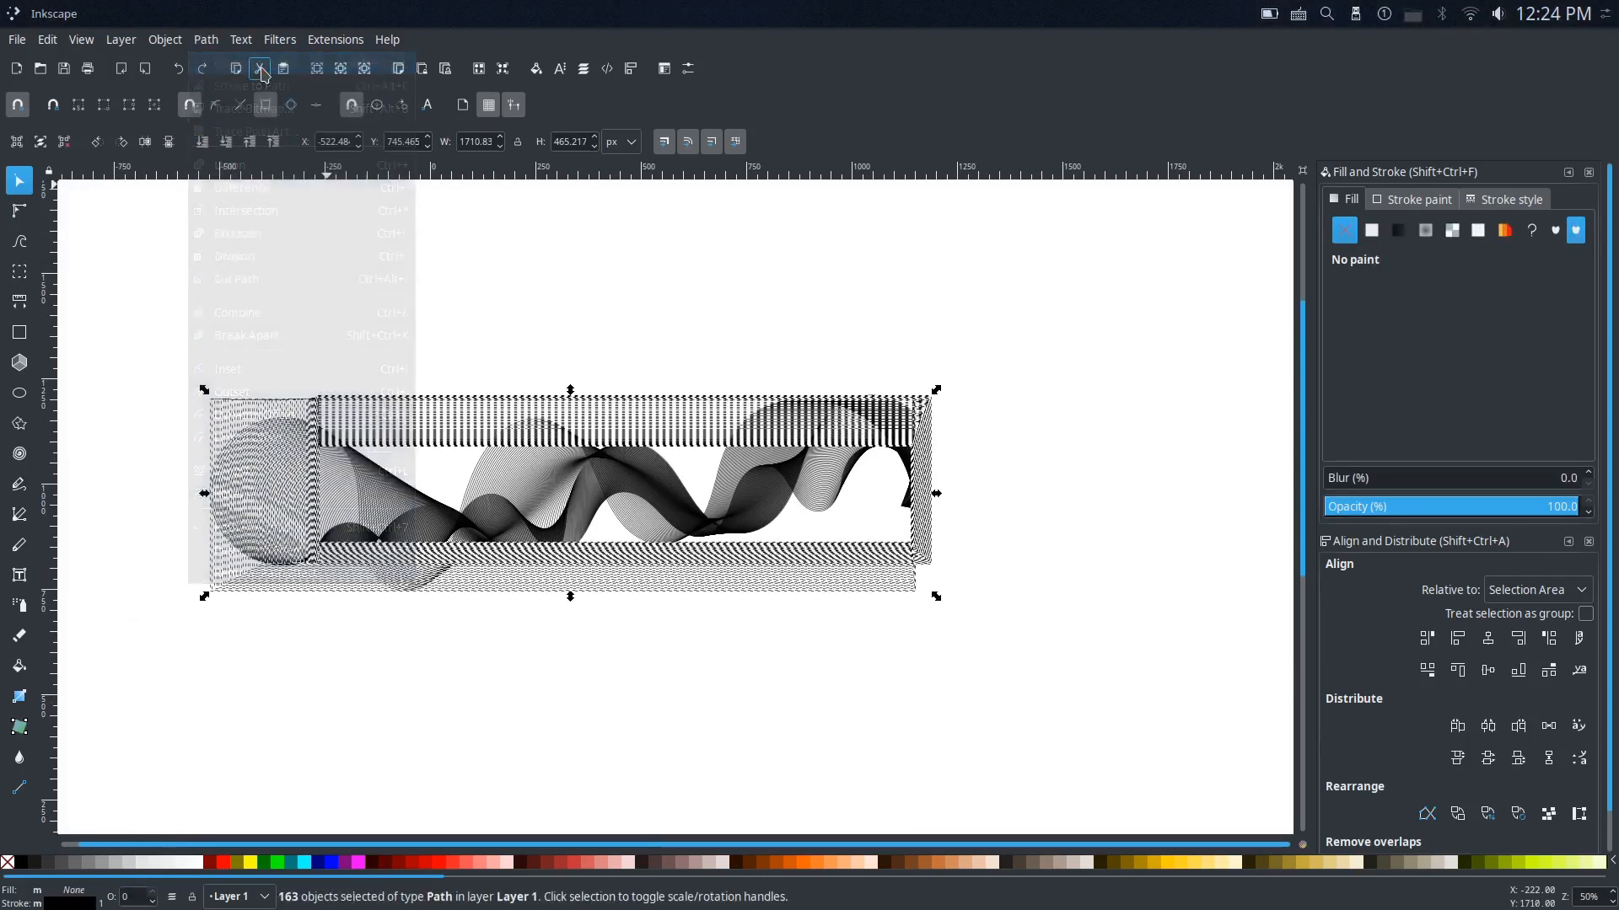
Step: Combine all the converted paths into a single path
{"action": "left_click", "coordinate": [205, 40]}
{"action": "left_click", "coordinate": [295, 311]}
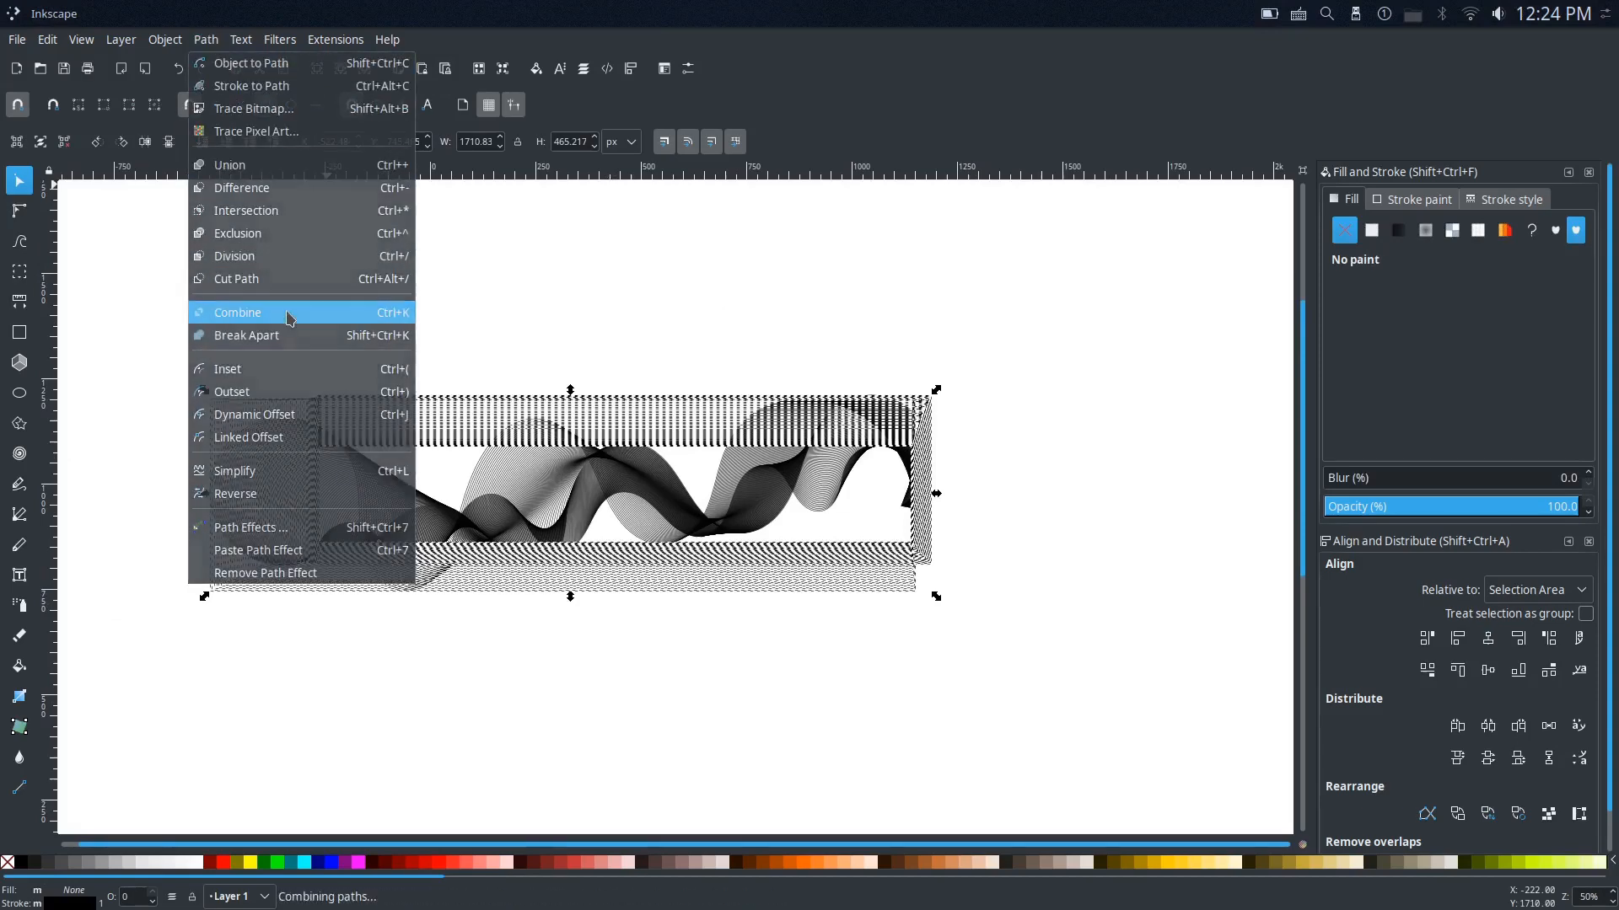
{"action": "scroll", "coordinate": [343, 372], "scroll_direction": "up", "scroll_amount": 1}
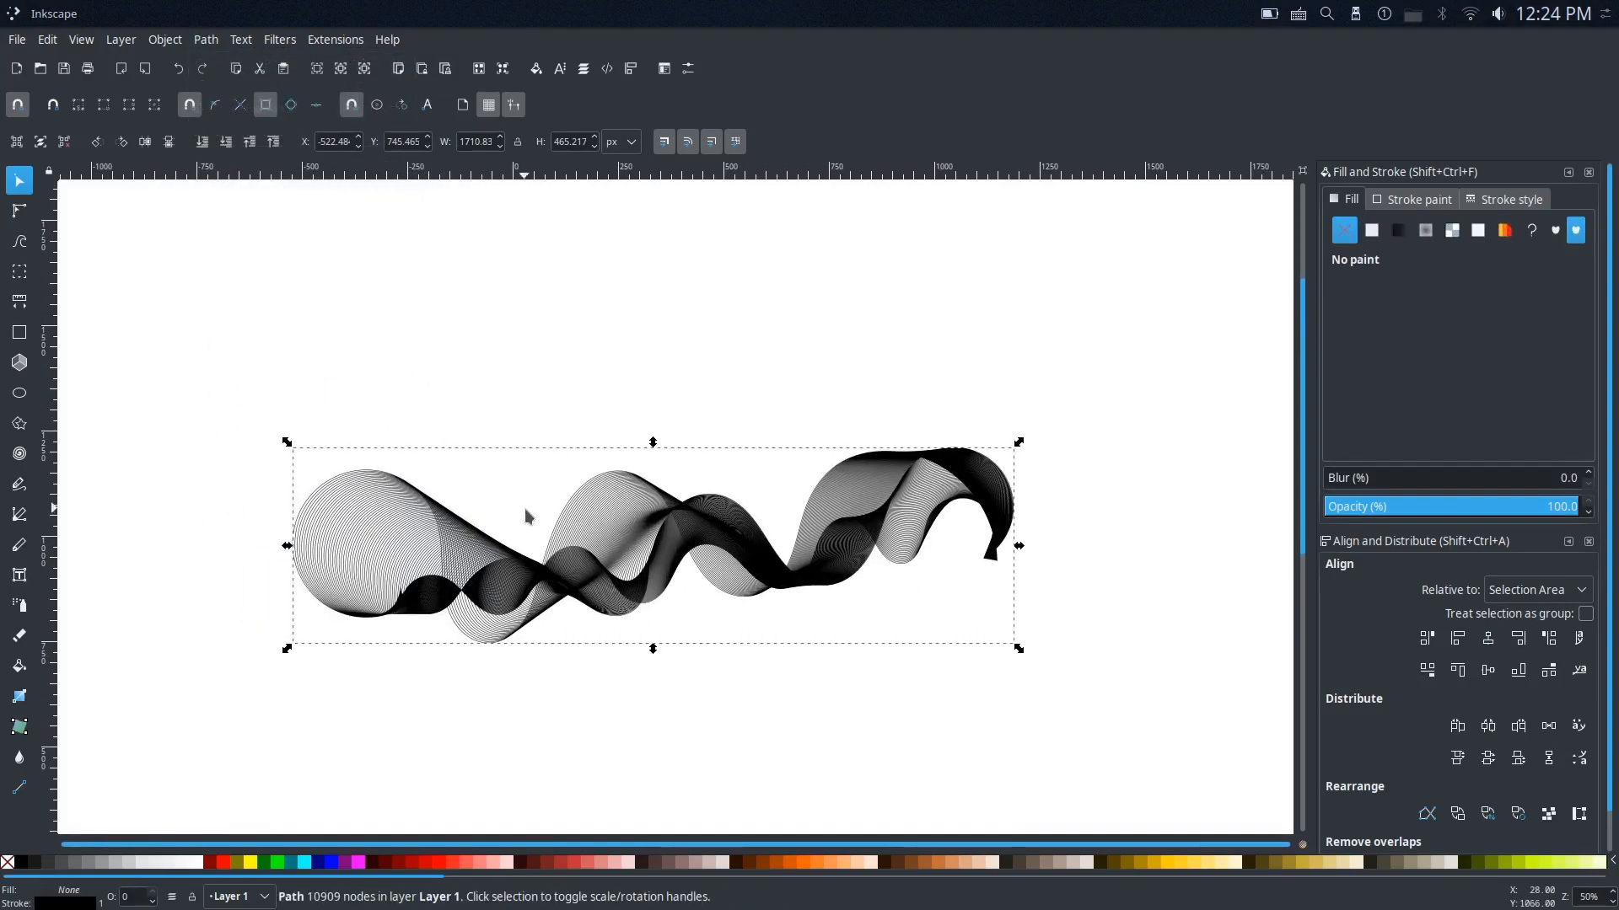
Step: Set the combined path's stroke to the flat yellow ffd42a, keeping it without a fill
{"action": "left_click_drag", "start_coordinate": [634, 538], "coordinate": [592, 525]}
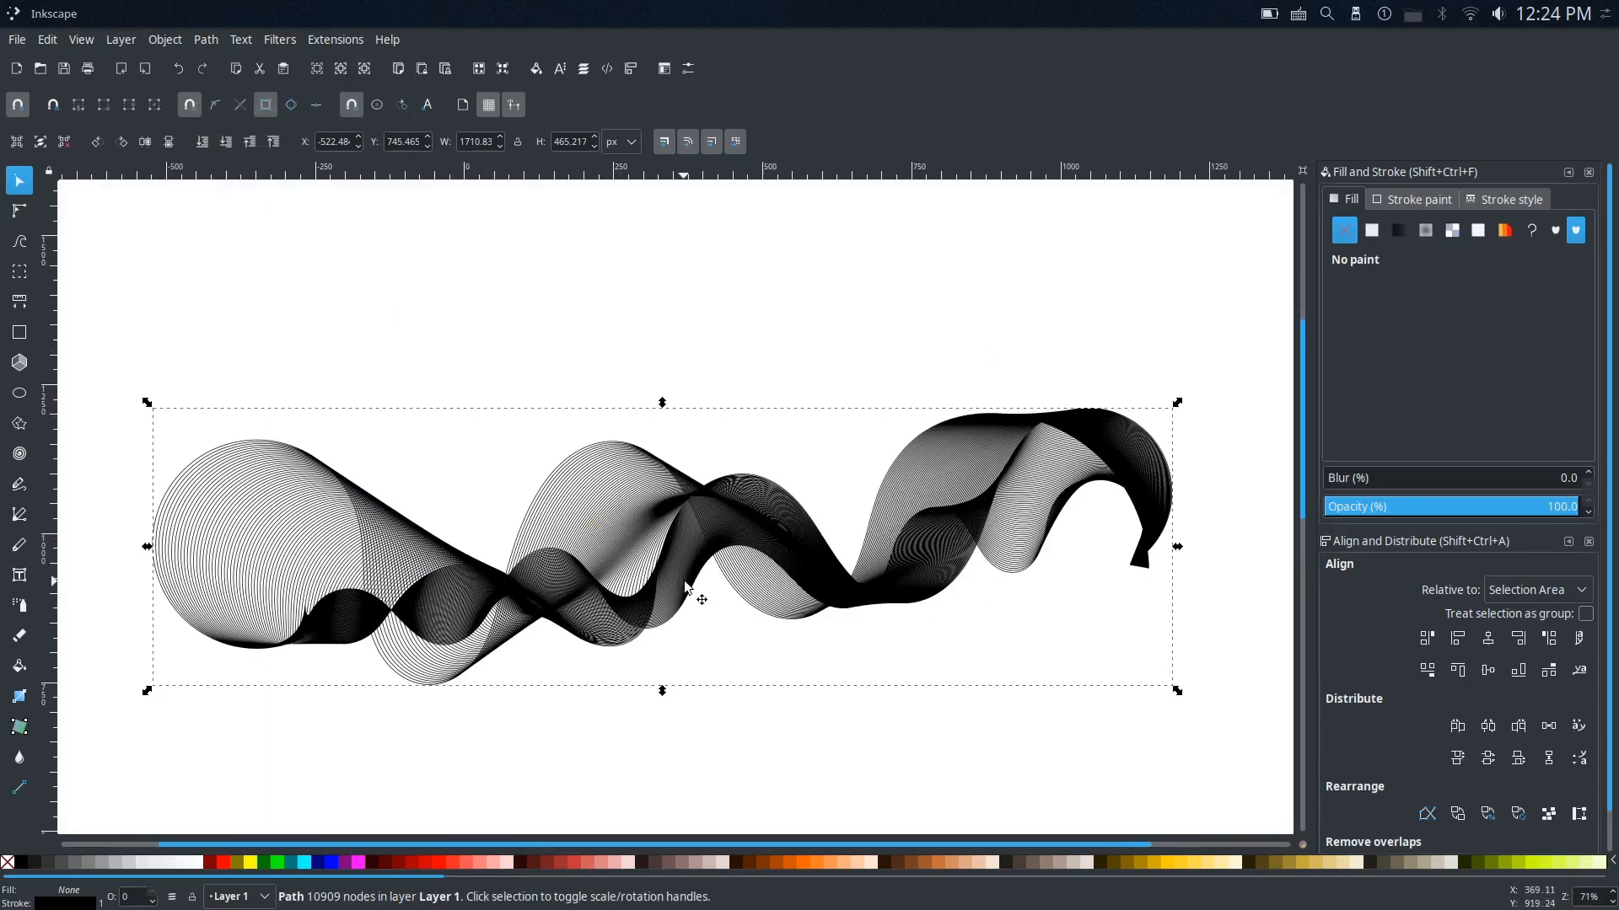
{"action": "left_click_drag", "start_coordinate": [939, 607], "coordinate": [910, 542]}
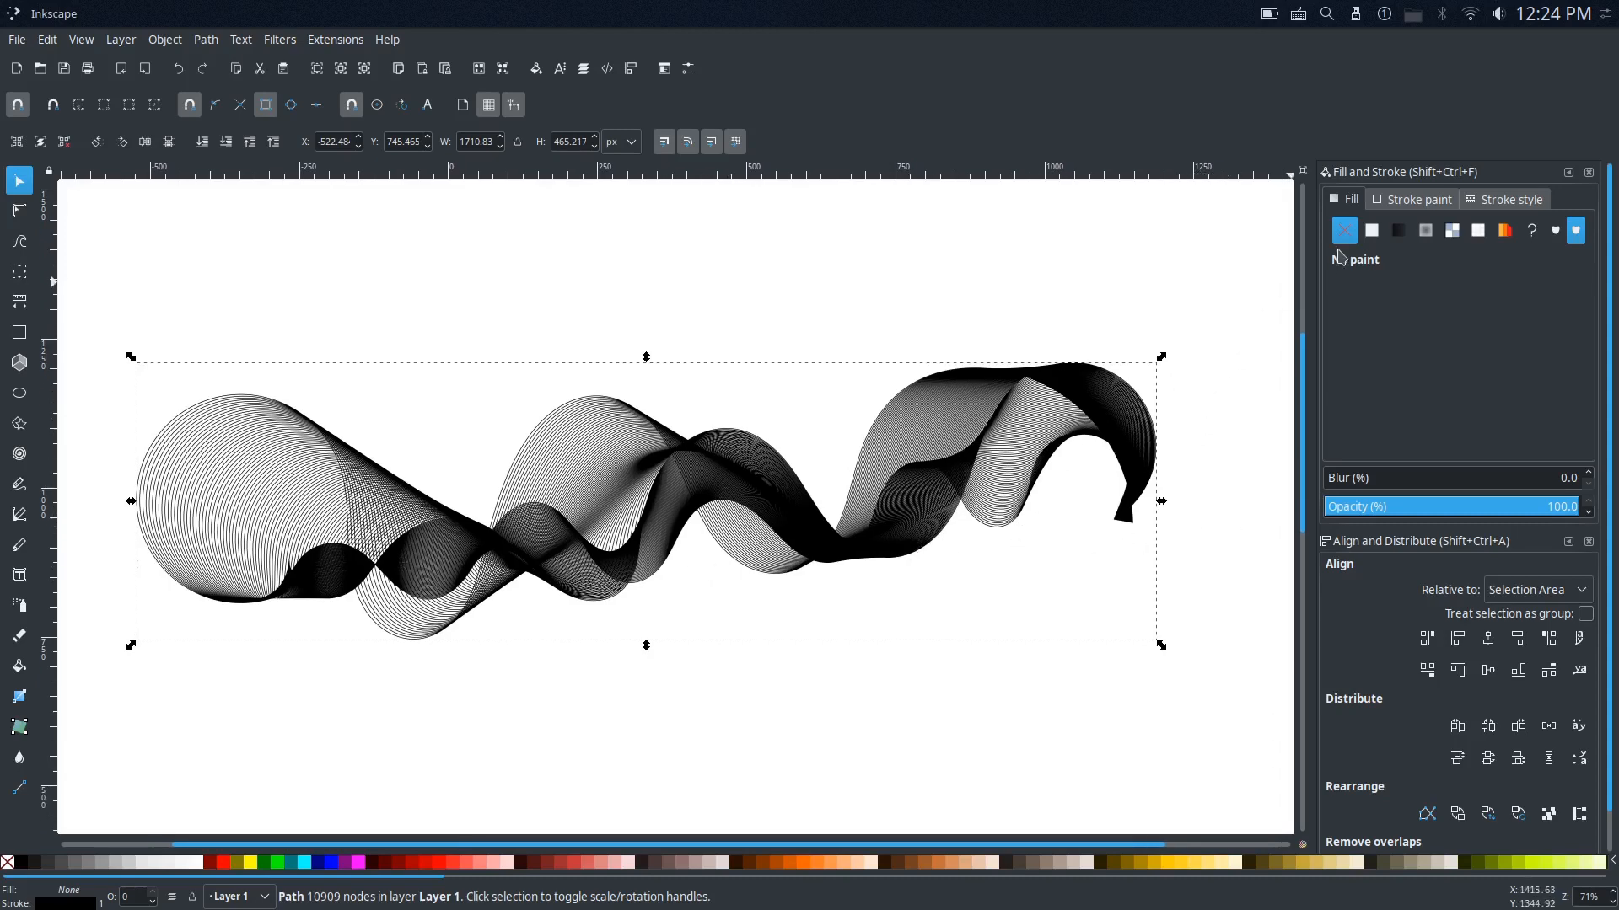
{"action": "left_click", "coordinate": [1409, 202]}
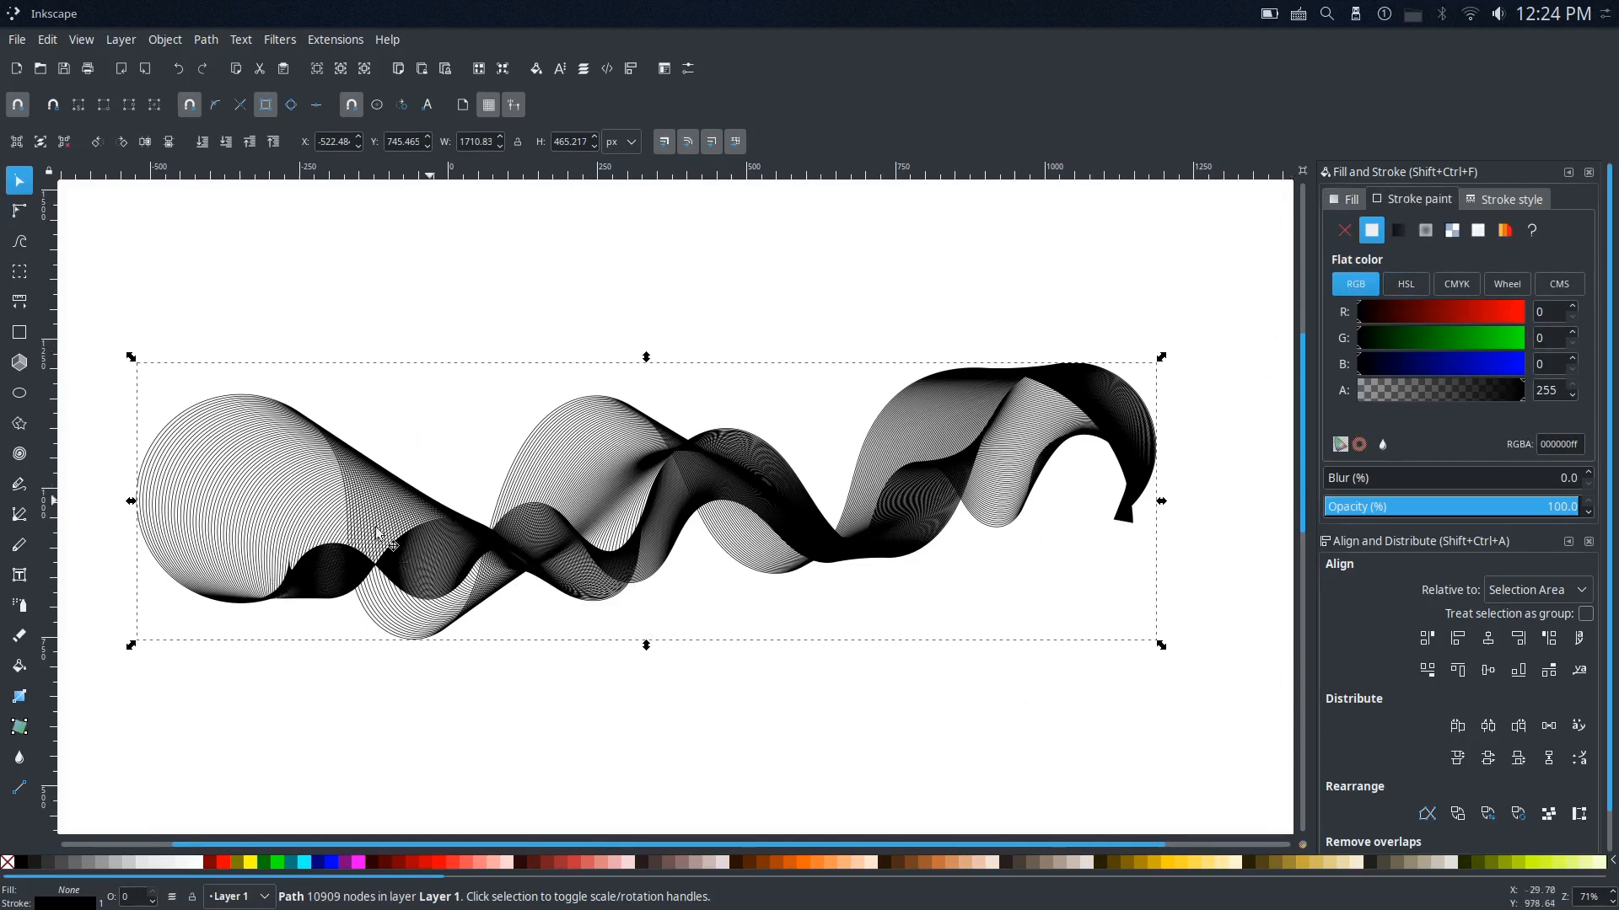
{"action": "scroll", "coordinate": [469, 640], "scroll_direction": "up", "scroll_amount": 3}
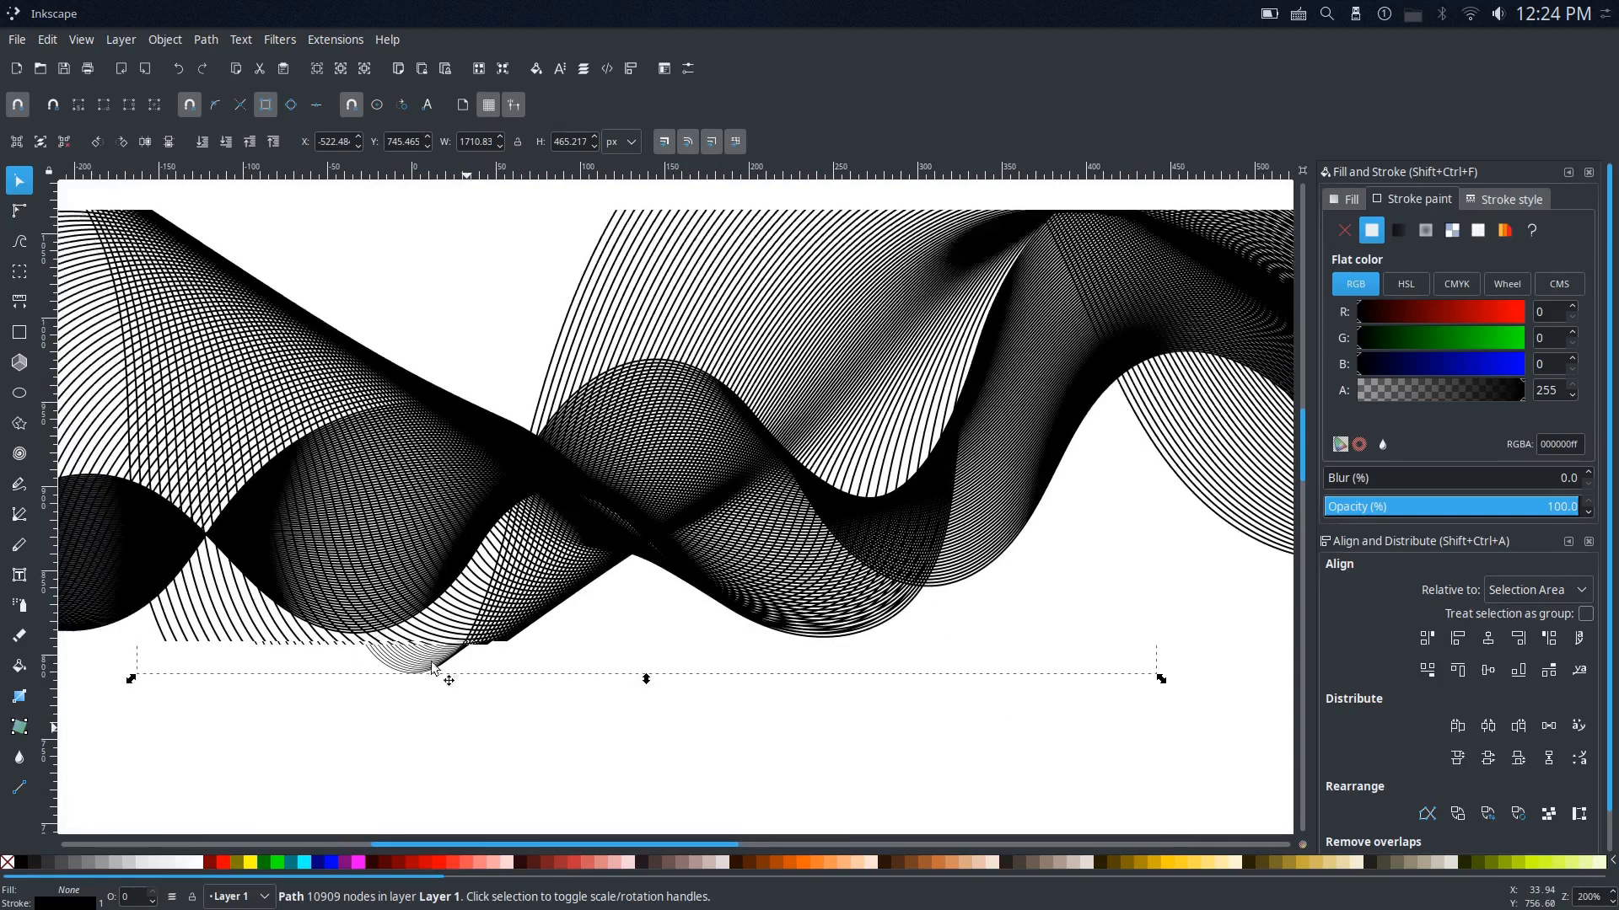
{"action": "scroll", "coordinate": [506, 664], "scroll_direction": "down", "scroll_amount": 1}
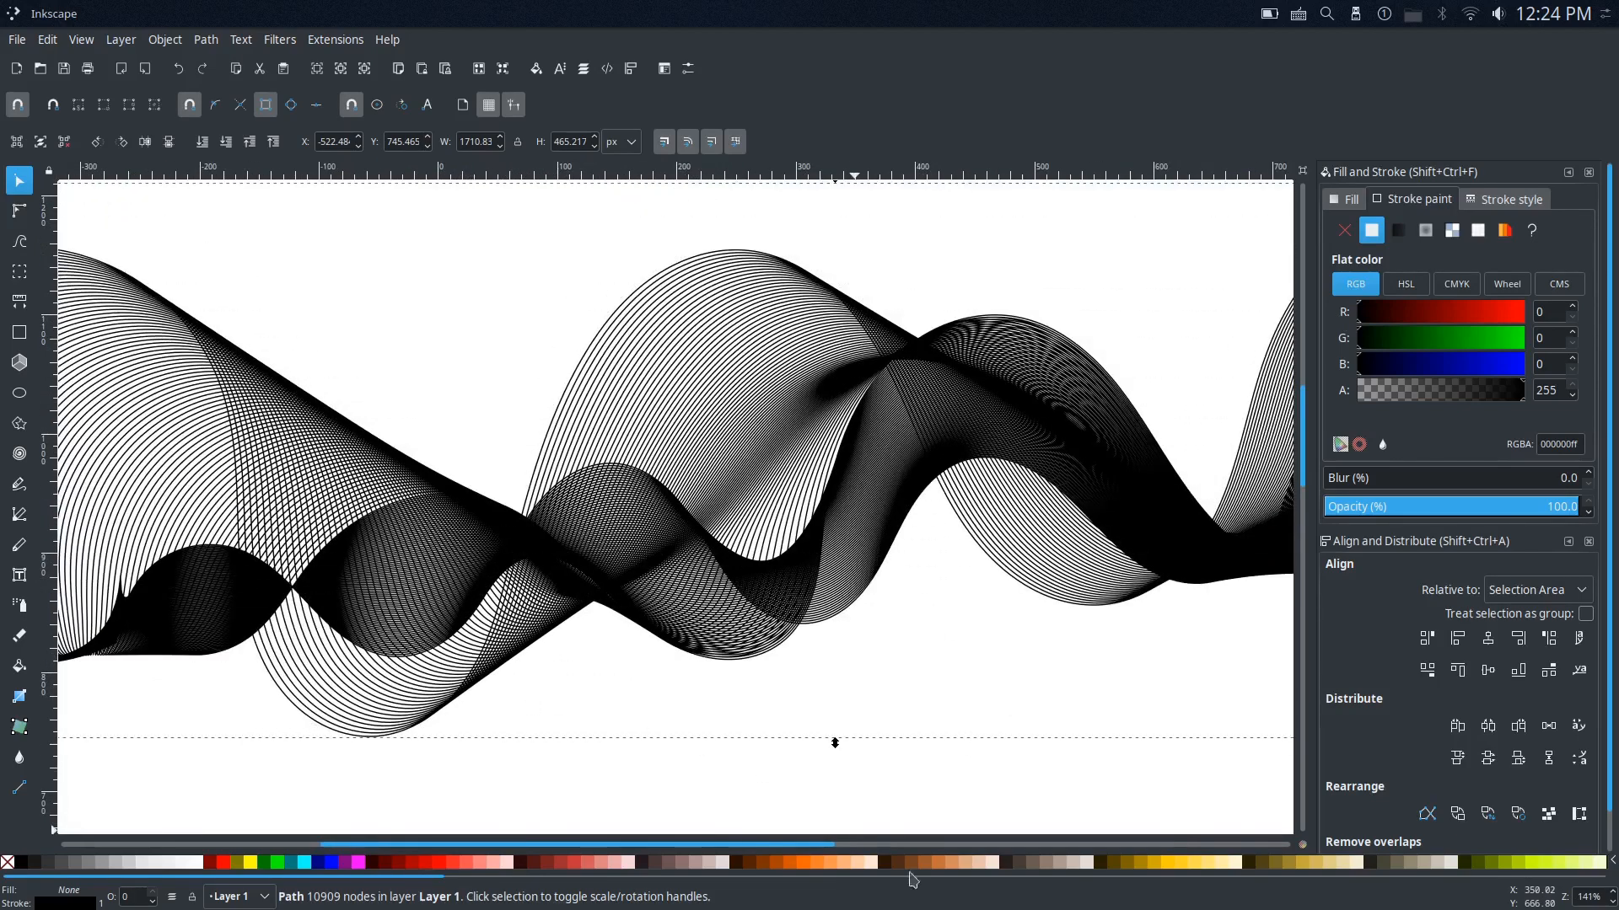
{"action": "left_click_drag", "start_coordinate": [436, 881], "coordinate": [584, 902]}
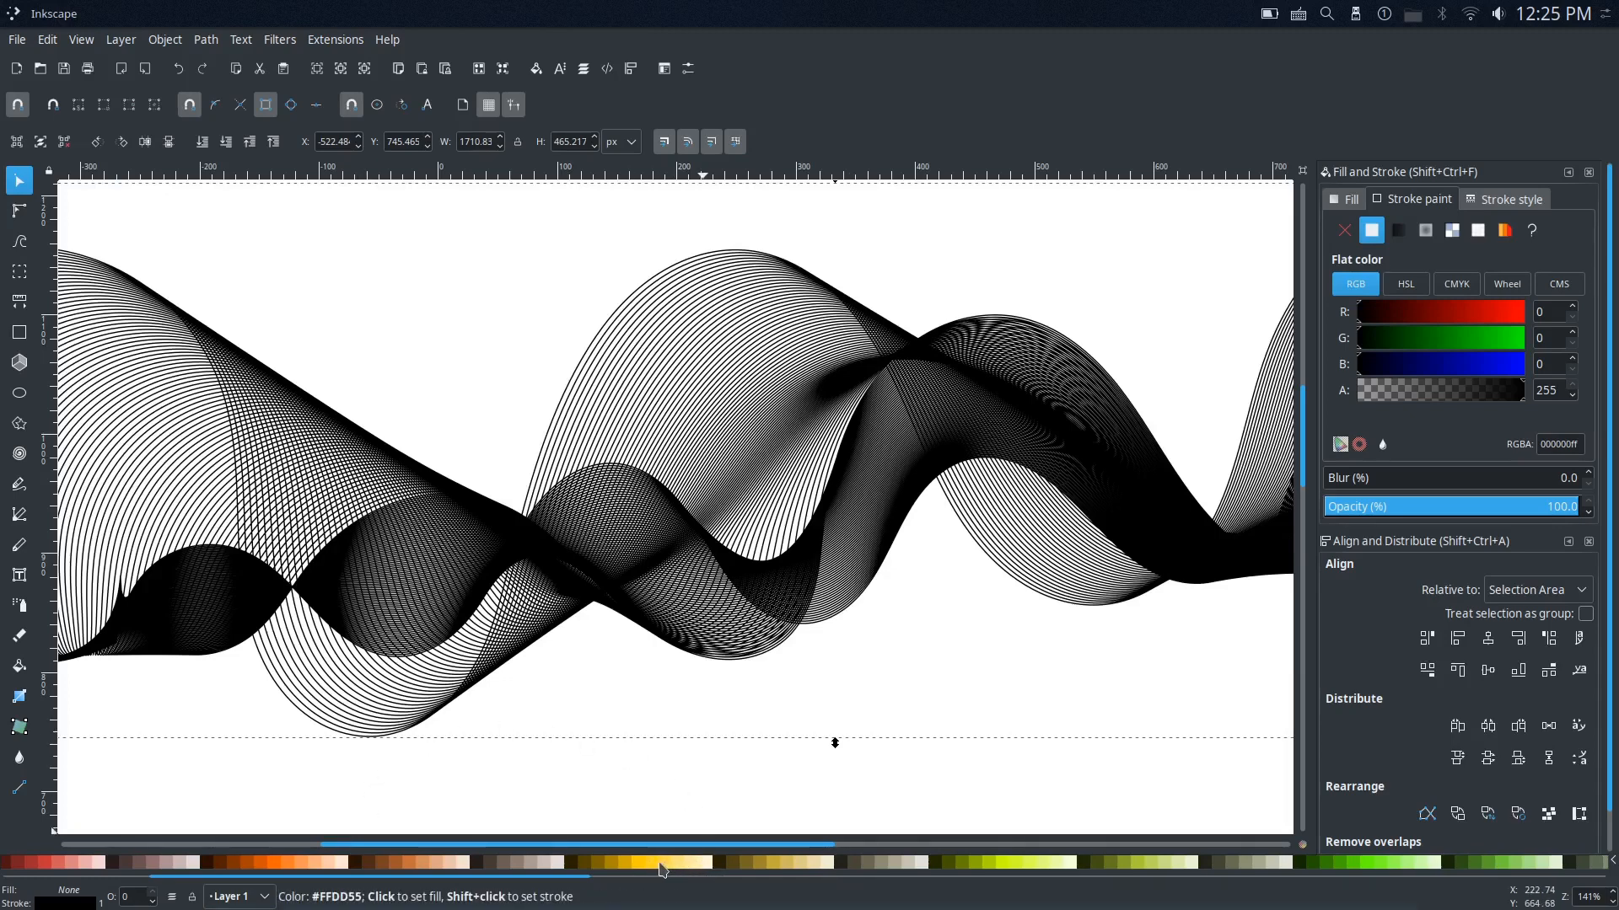
{"action": "left_click", "coordinate": [658, 868], "text": "shift"}
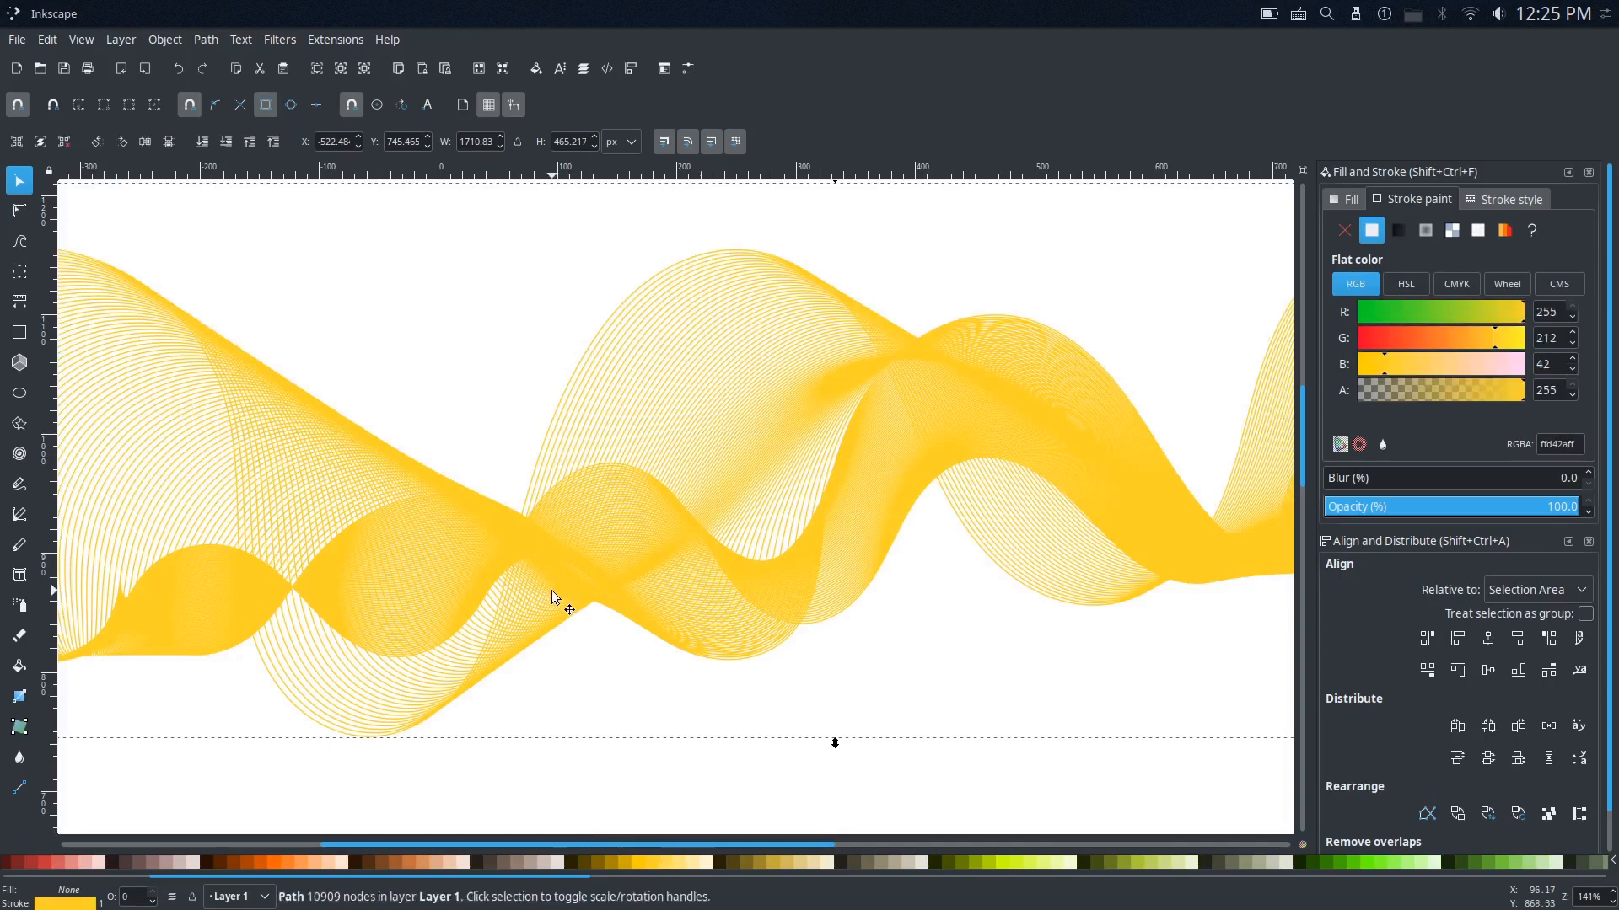
Step: Change the smoke shape's stroke paint to a radial gradient and move the shape up to about Y 880 px
{"action": "scroll", "coordinate": [552, 591], "scroll_direction": "down", "scroll_amount": 2}
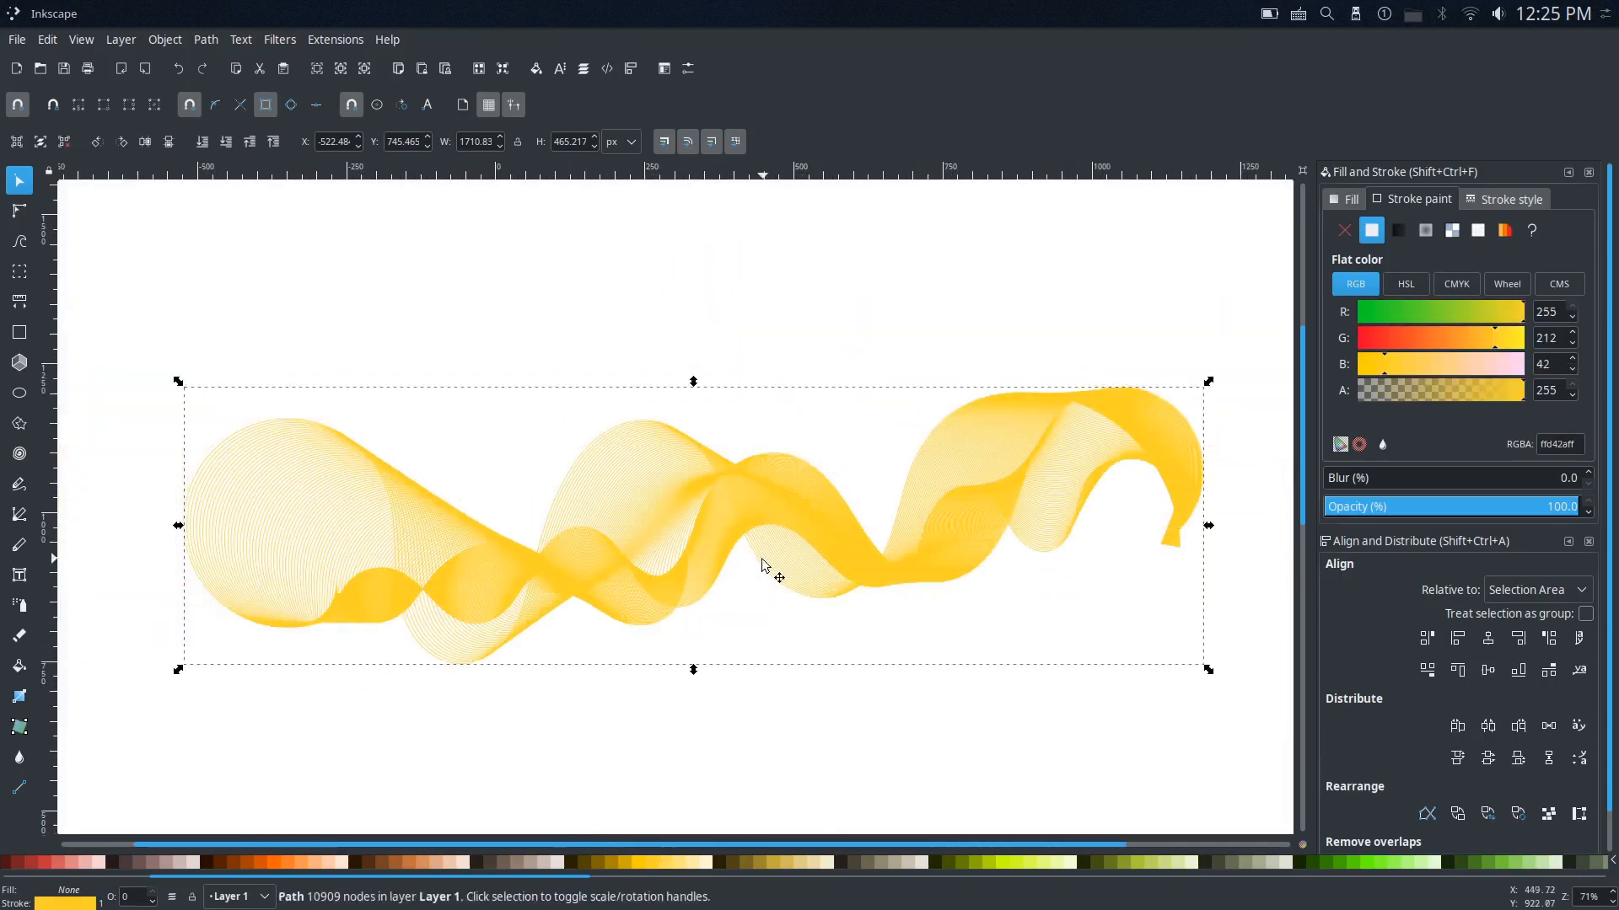
{"action": "left_click_drag", "start_coordinate": [763, 558], "coordinate": [722, 586]}
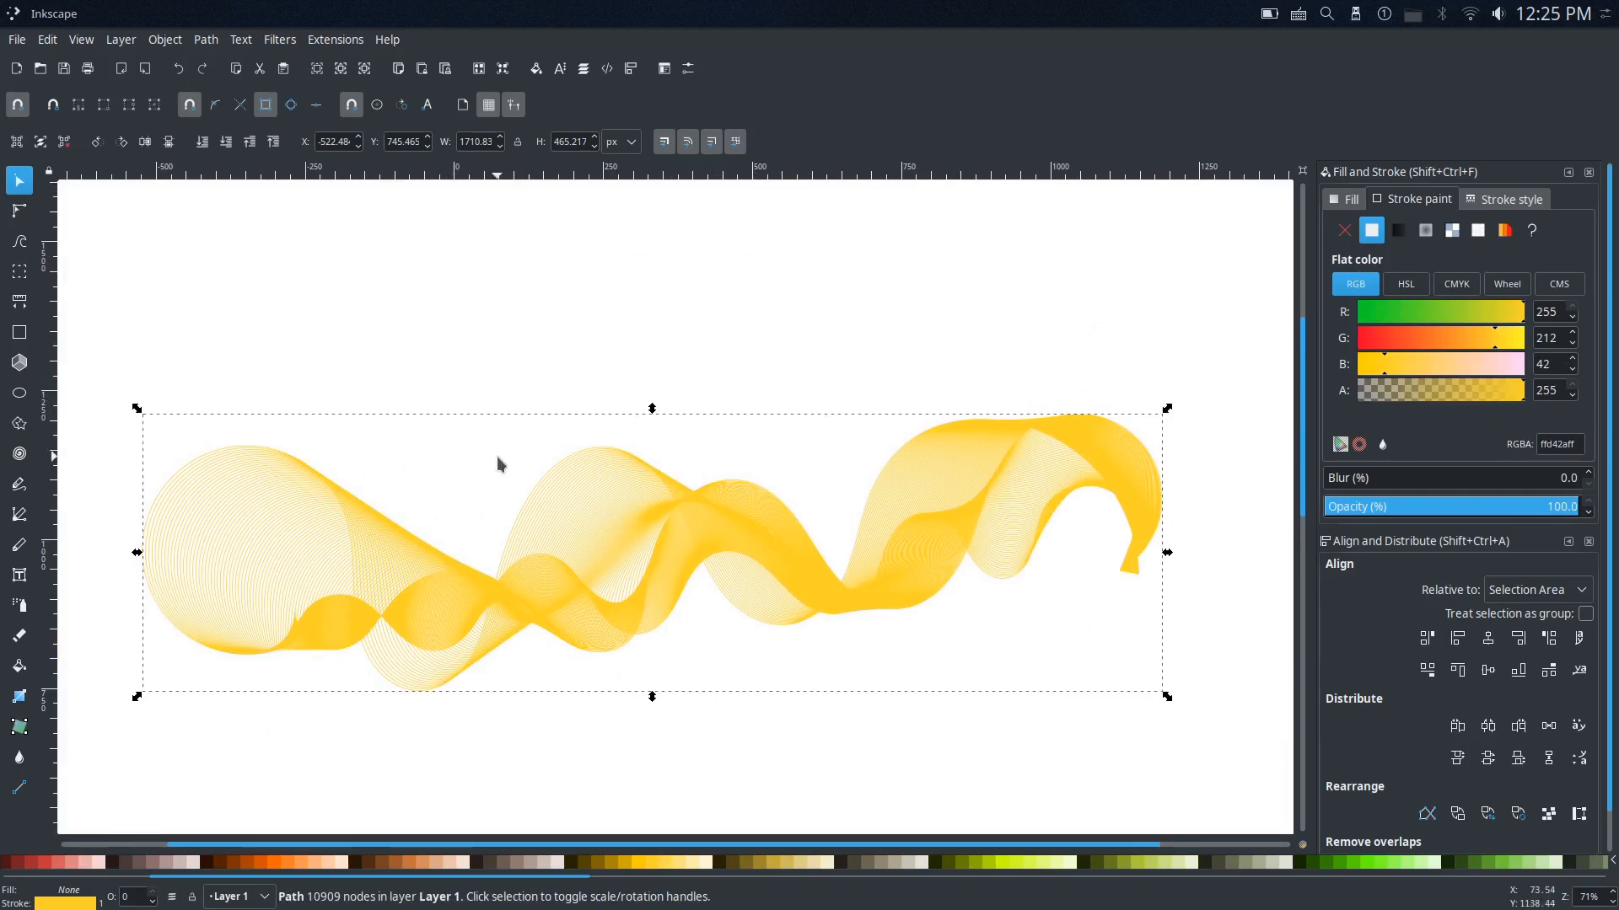
{"action": "scroll", "coordinate": [675, 542], "scroll_direction": "up", "scroll_amount": 1, "text": "ctrl"}
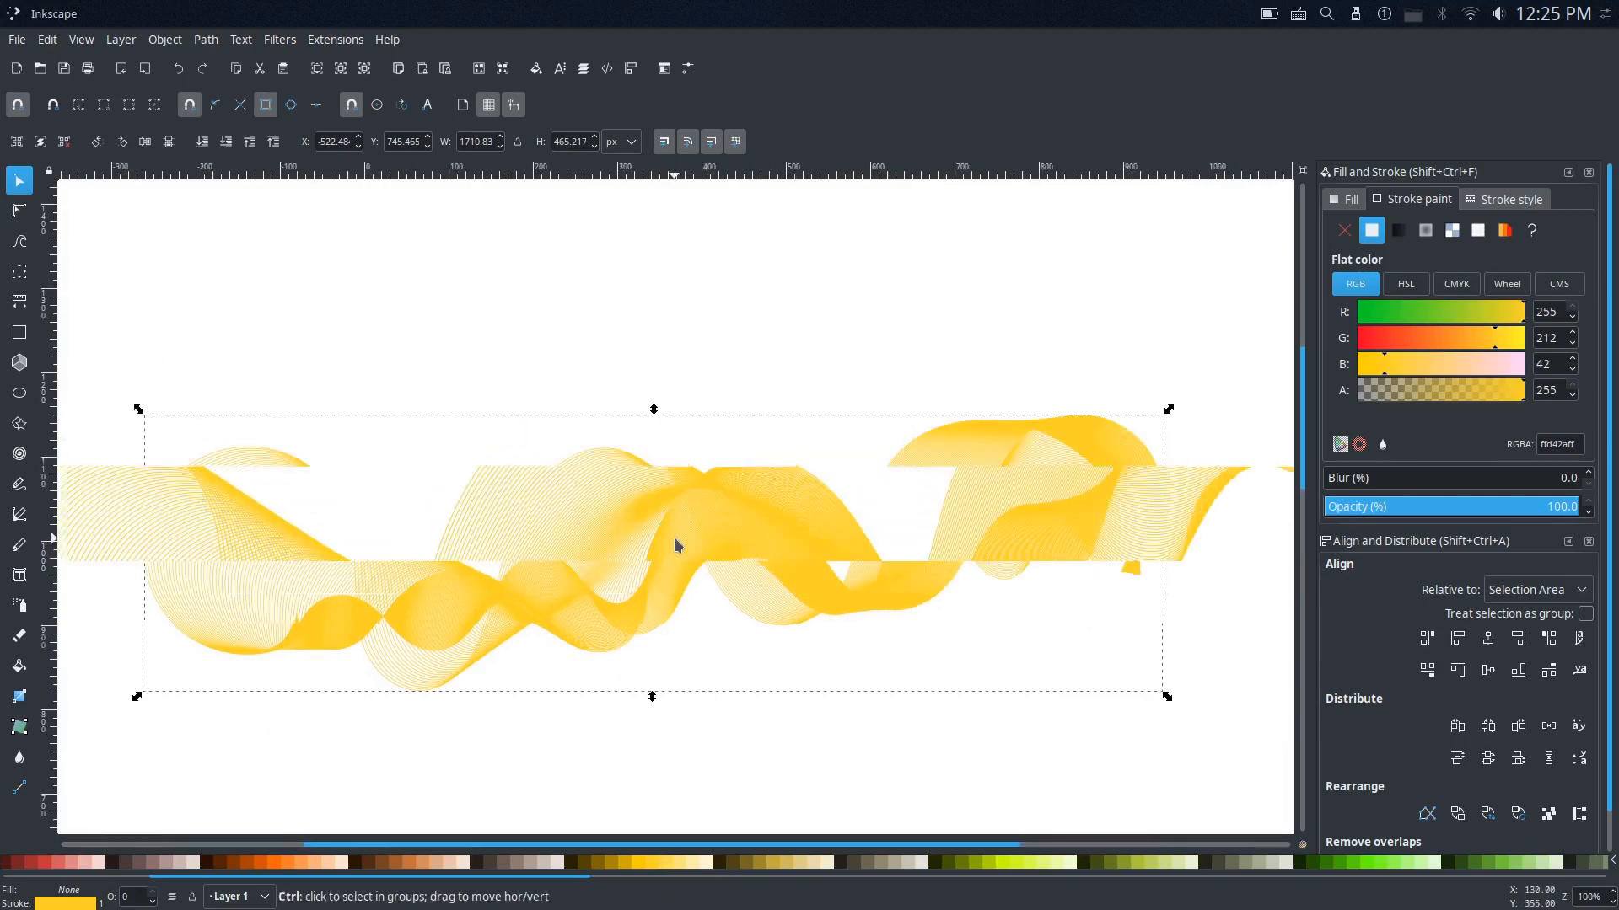
{"action": "scroll", "coordinate": [664, 536], "scroll_direction": "down", "scroll_amount": 2, "text": "ctrl"}
{"action": "left_click_drag", "start_coordinate": [643, 542], "coordinate": [517, 577]}
{"action": "scroll", "coordinate": [473, 621], "scroll_direction": "up", "scroll_amount": 2, "text": "ctrl"}
{"action": "scroll", "coordinate": [518, 577], "scroll_direction": "down", "scroll_amount": 1}
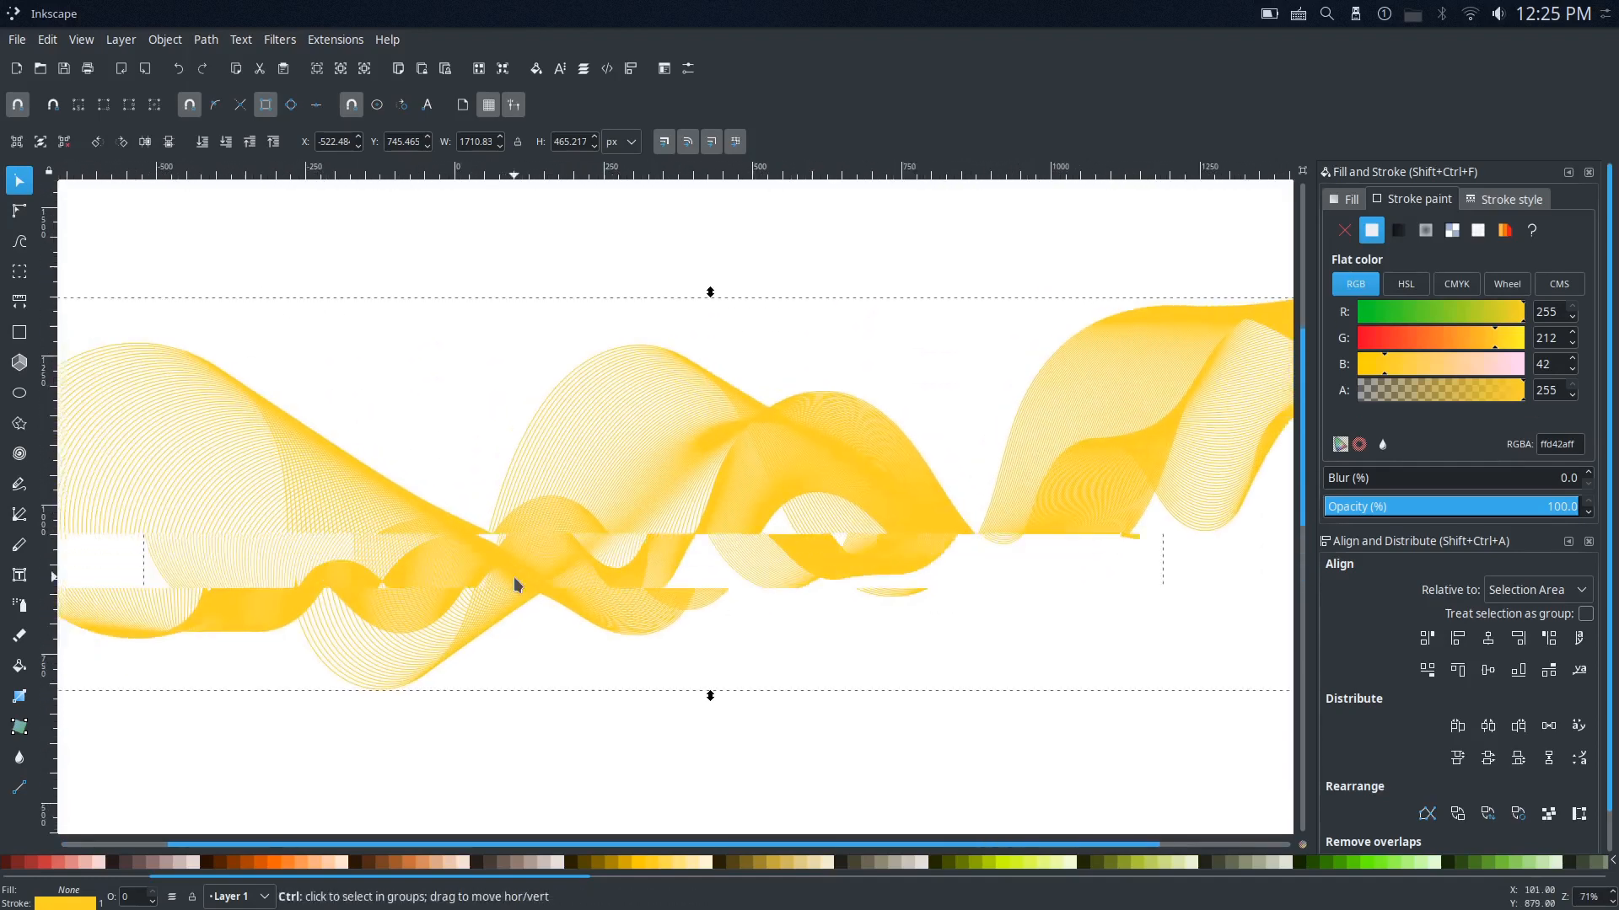
{"action": "left_click_drag", "start_coordinate": [641, 560], "coordinate": [604, 581]}
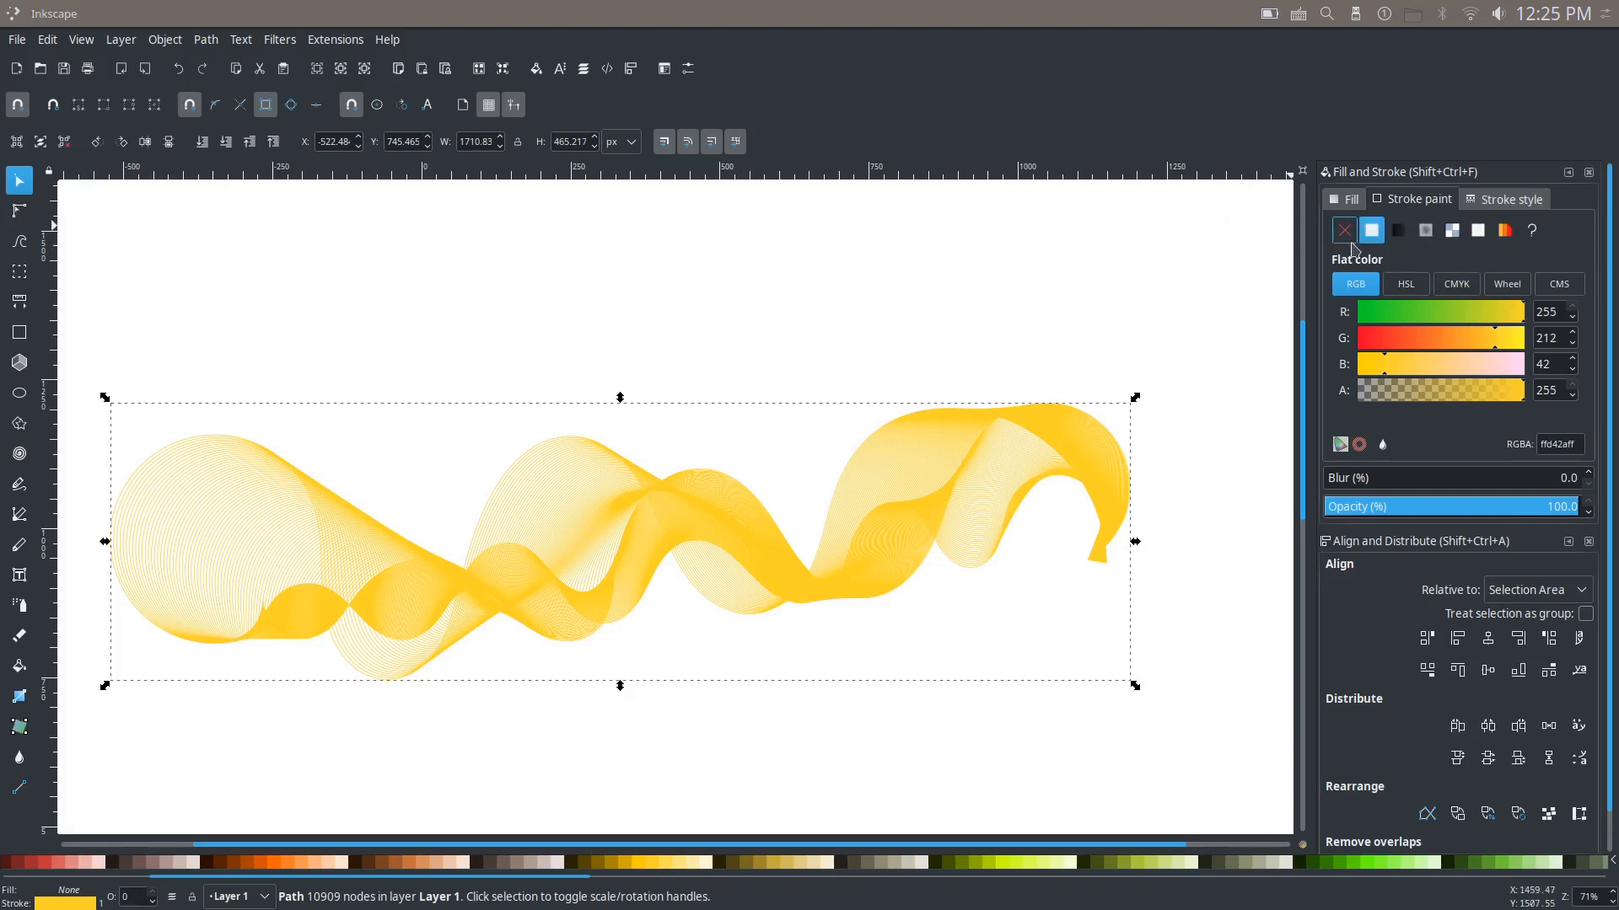
{"action": "left_click", "coordinate": [1424, 233]}
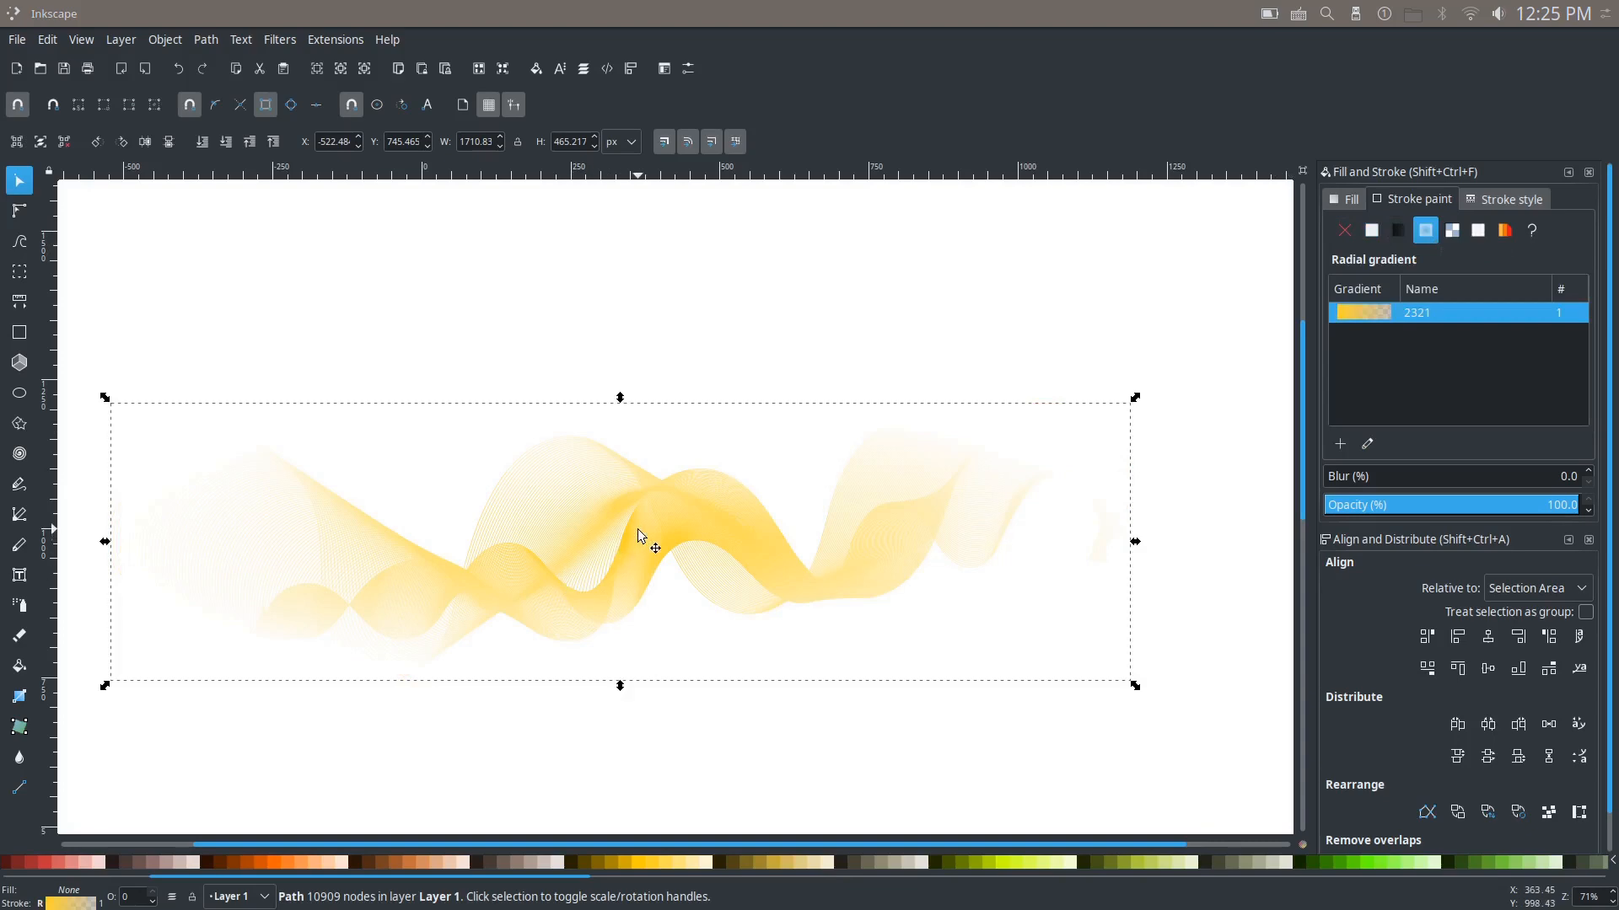
{"action": "left_click_drag", "start_coordinate": [639, 535], "coordinate": [645, 455]}
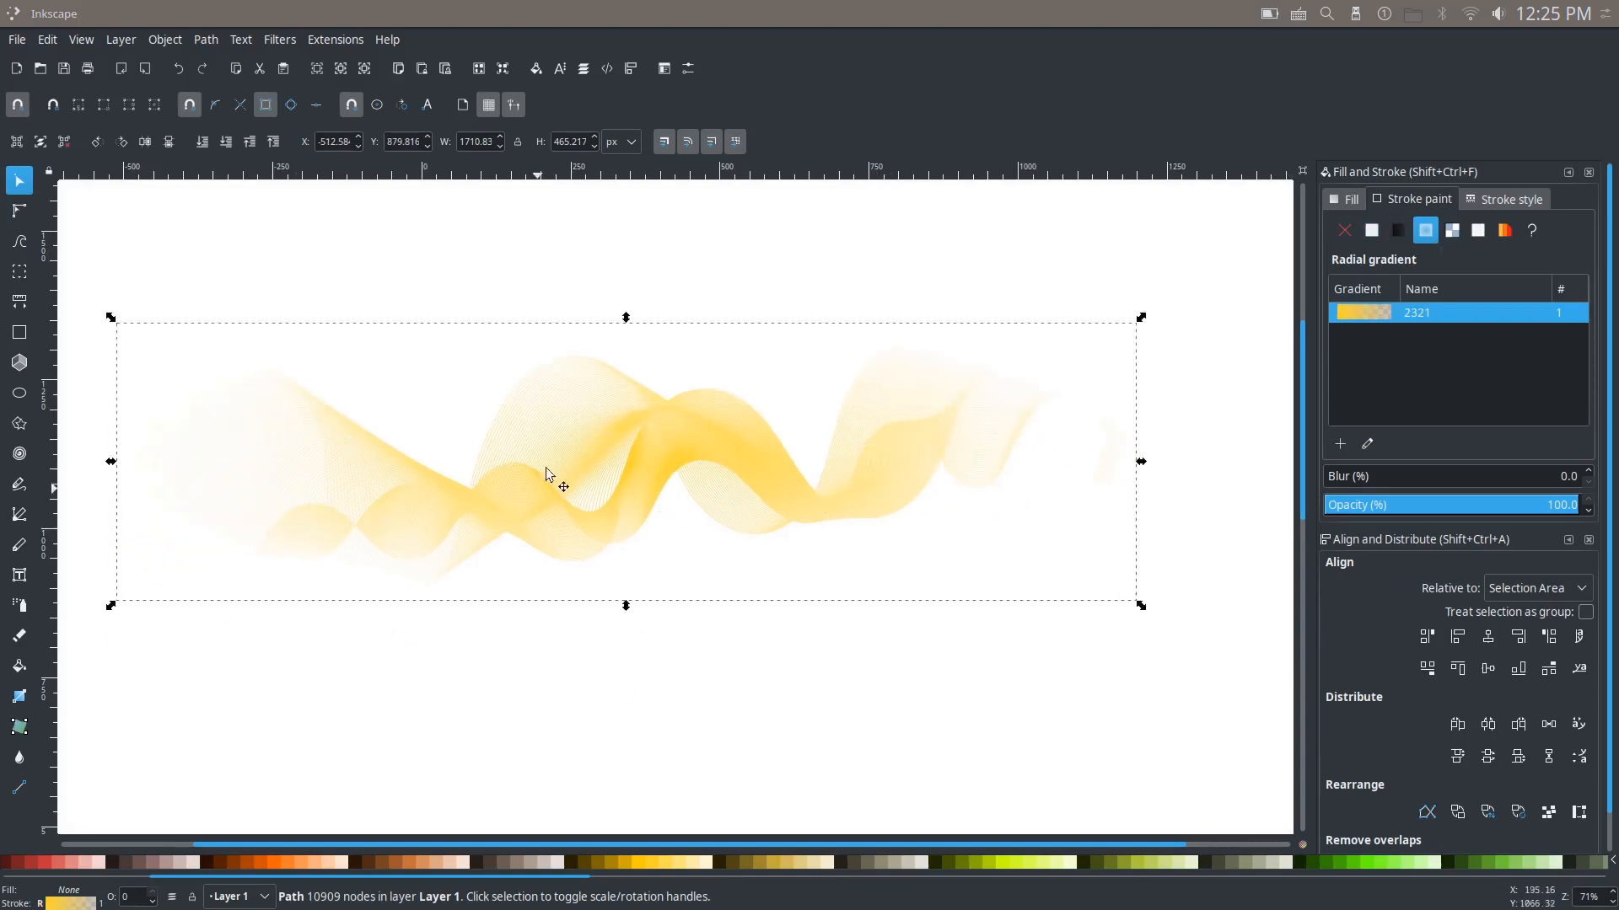
Step: Tilt the radial gradient slightly counterclockwise and shorten its vertical radius with the Gradient tool
{"action": "key", "text": "g"}
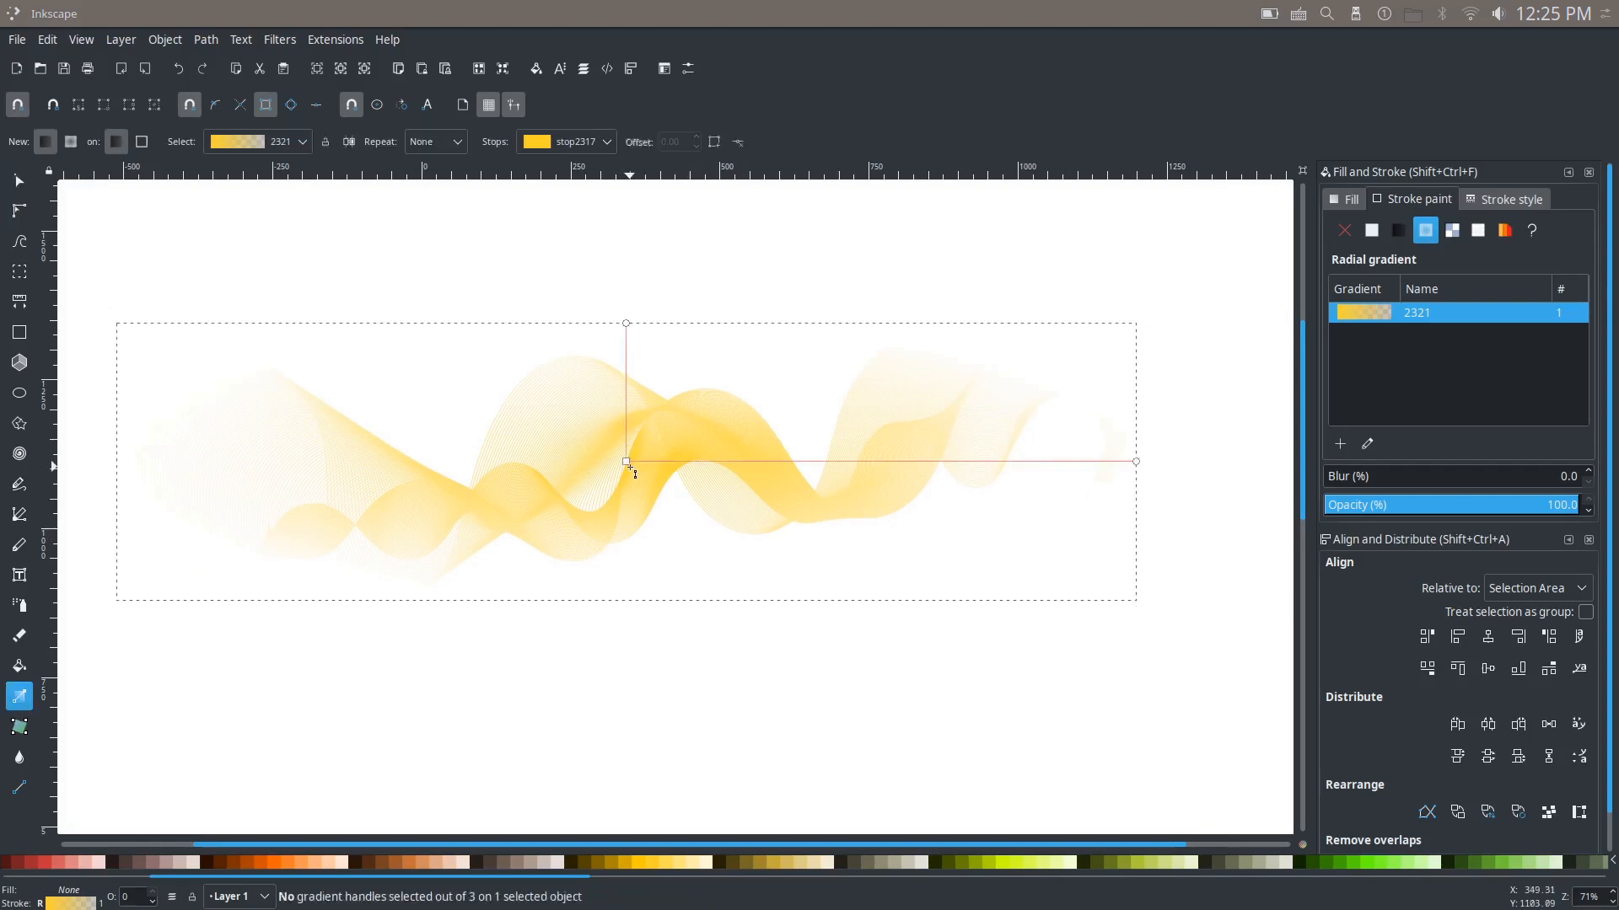
{"action": "left_click", "coordinate": [628, 465]}
{"action": "scroll", "coordinate": [706, 318], "scroll_direction": "down", "scroll_amount": 2}
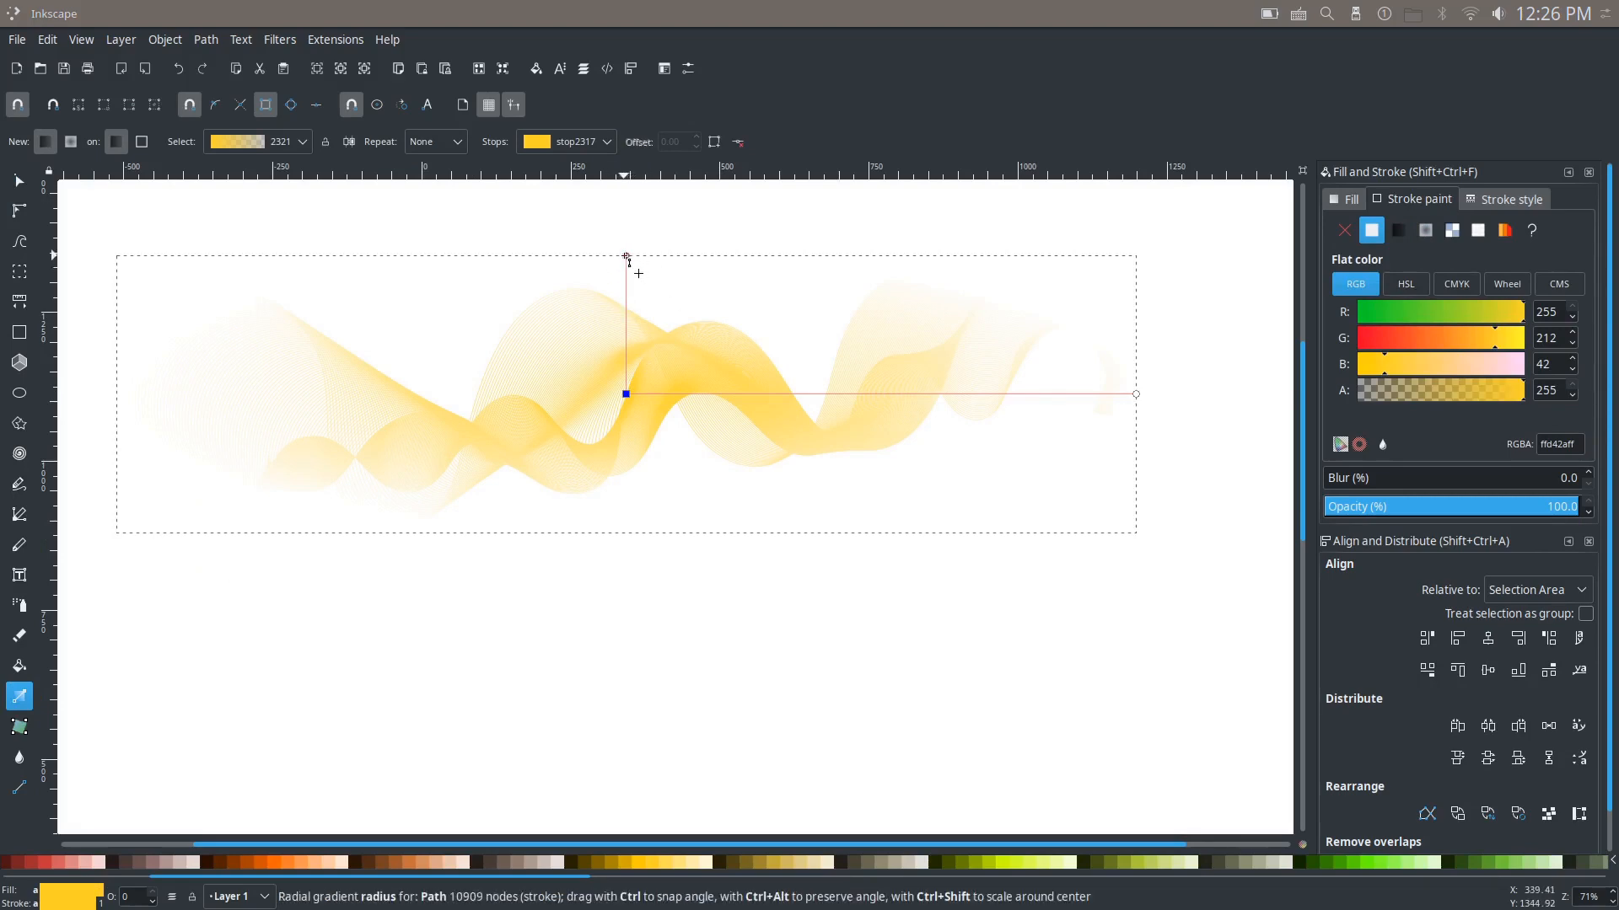
{"action": "left_click_drag", "start_coordinate": [626, 256], "coordinate": [607, 287]}
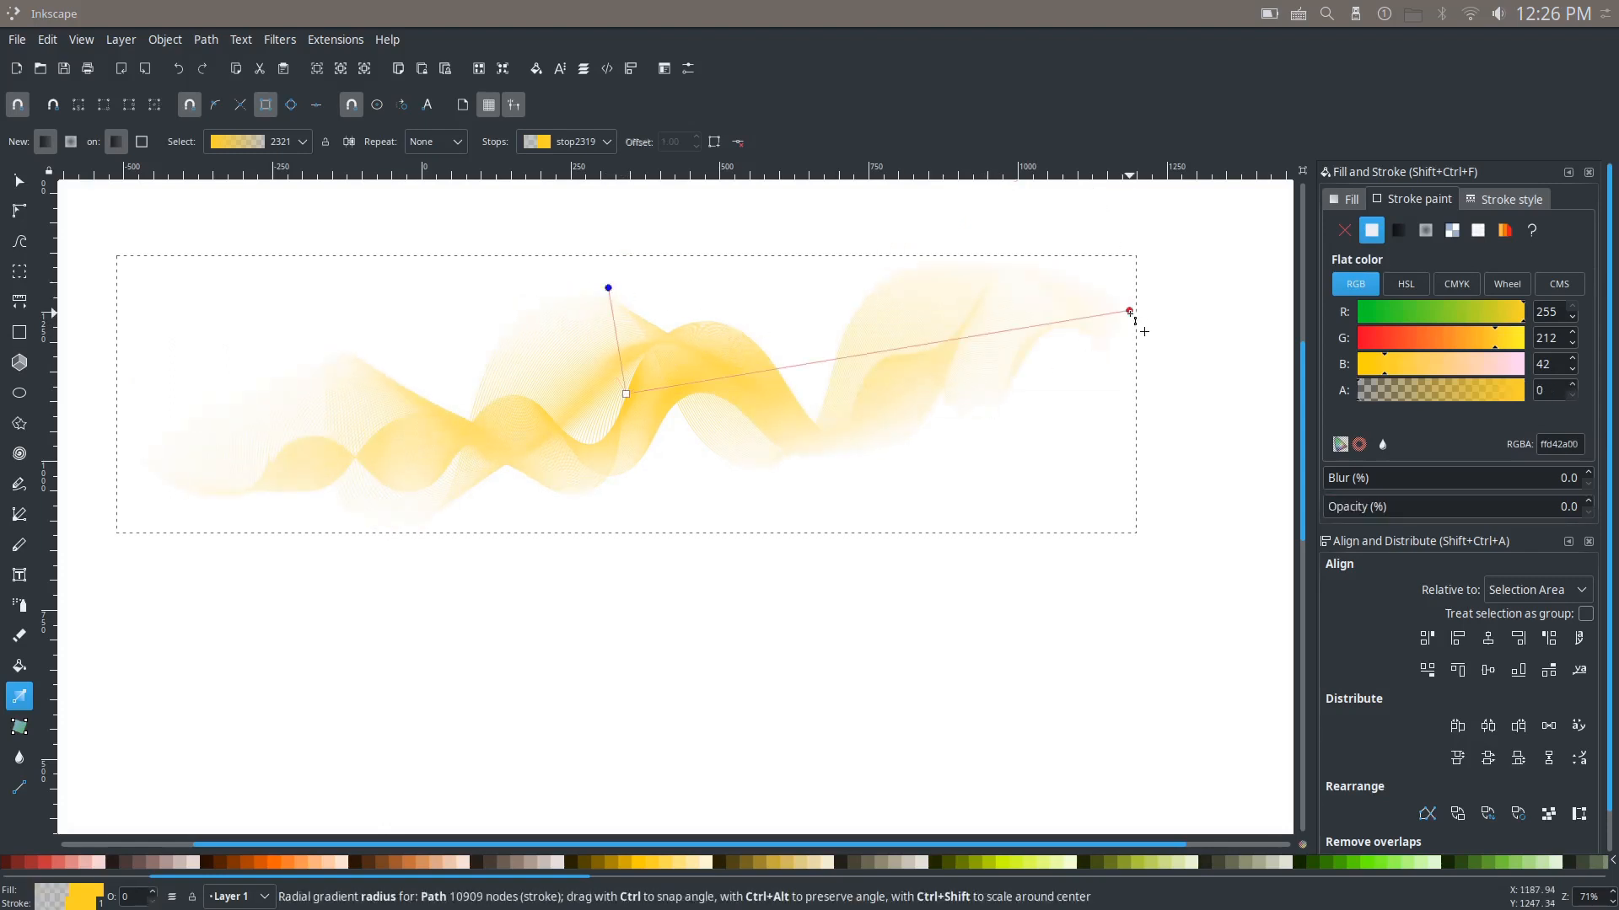
Step: Add a stop about midway along the gradient's longer arm, at offset 0.48, and colour it orange FF6600
{"action": "double_click", "coordinate": [869, 355]}
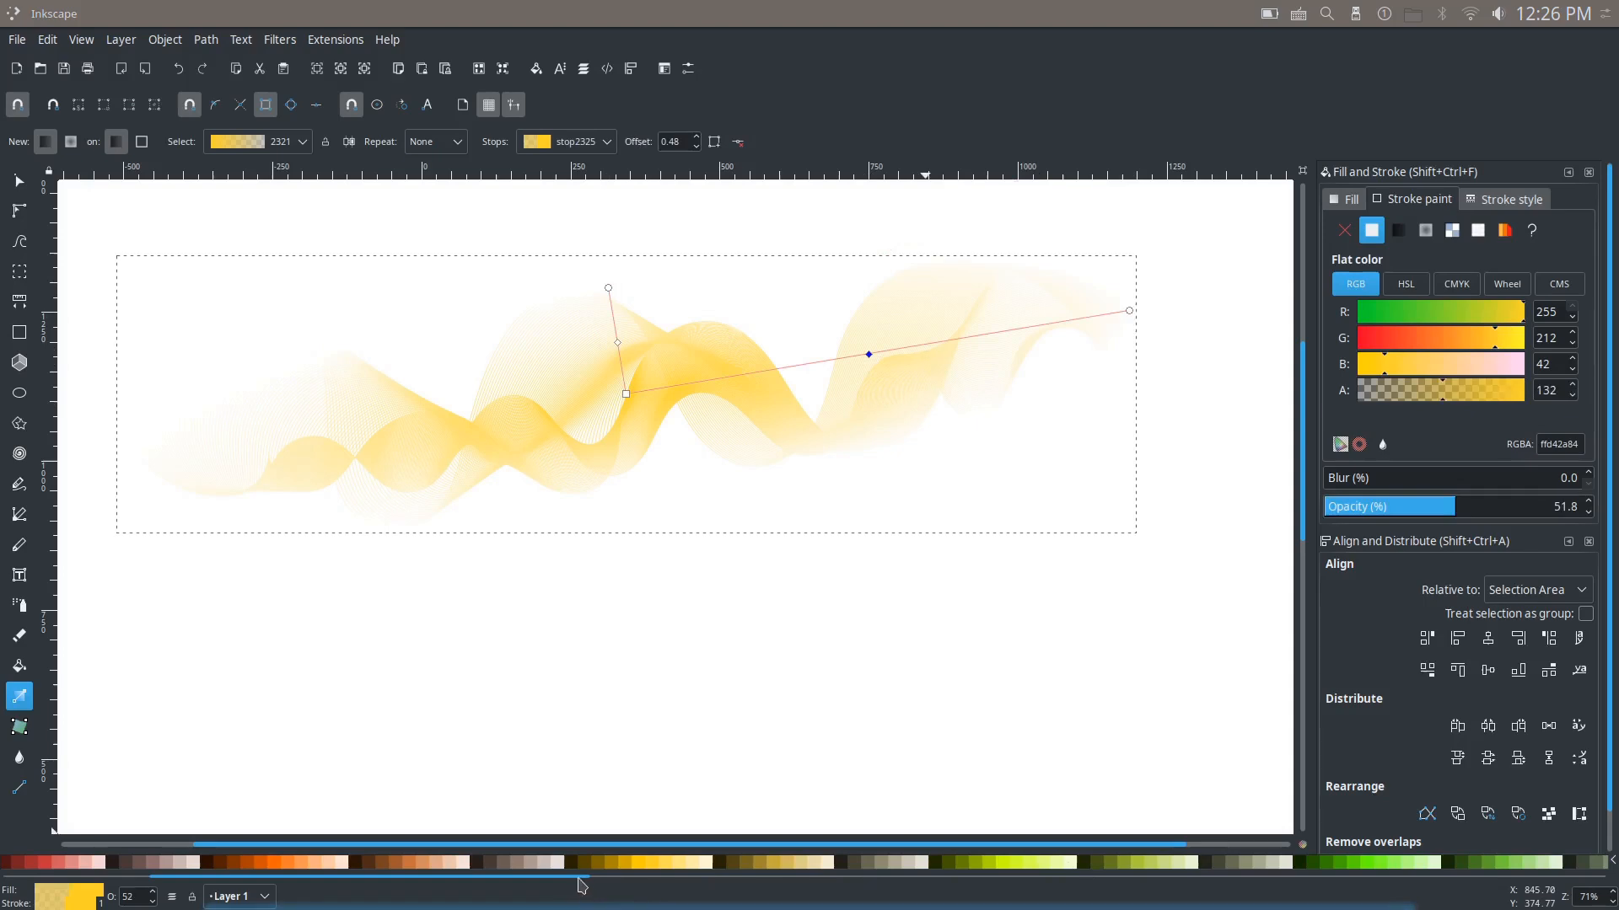
{"action": "scroll", "coordinate": [581, 881], "scroll_direction": "right", "scroll_amount": 3}
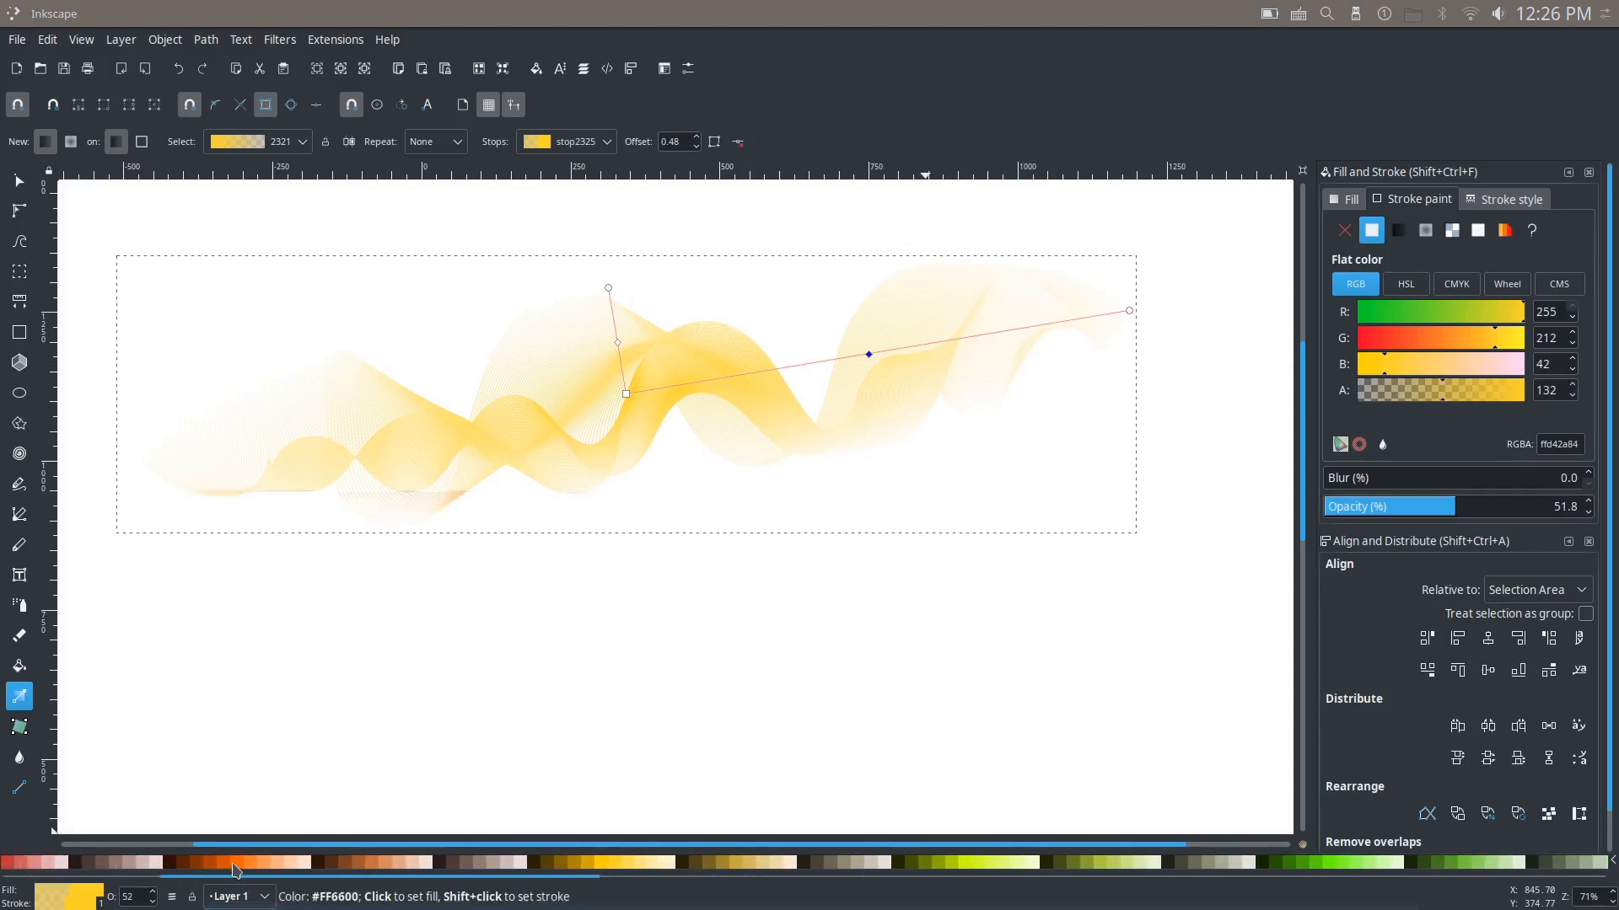
{"action": "left_click", "coordinate": [236, 871]}
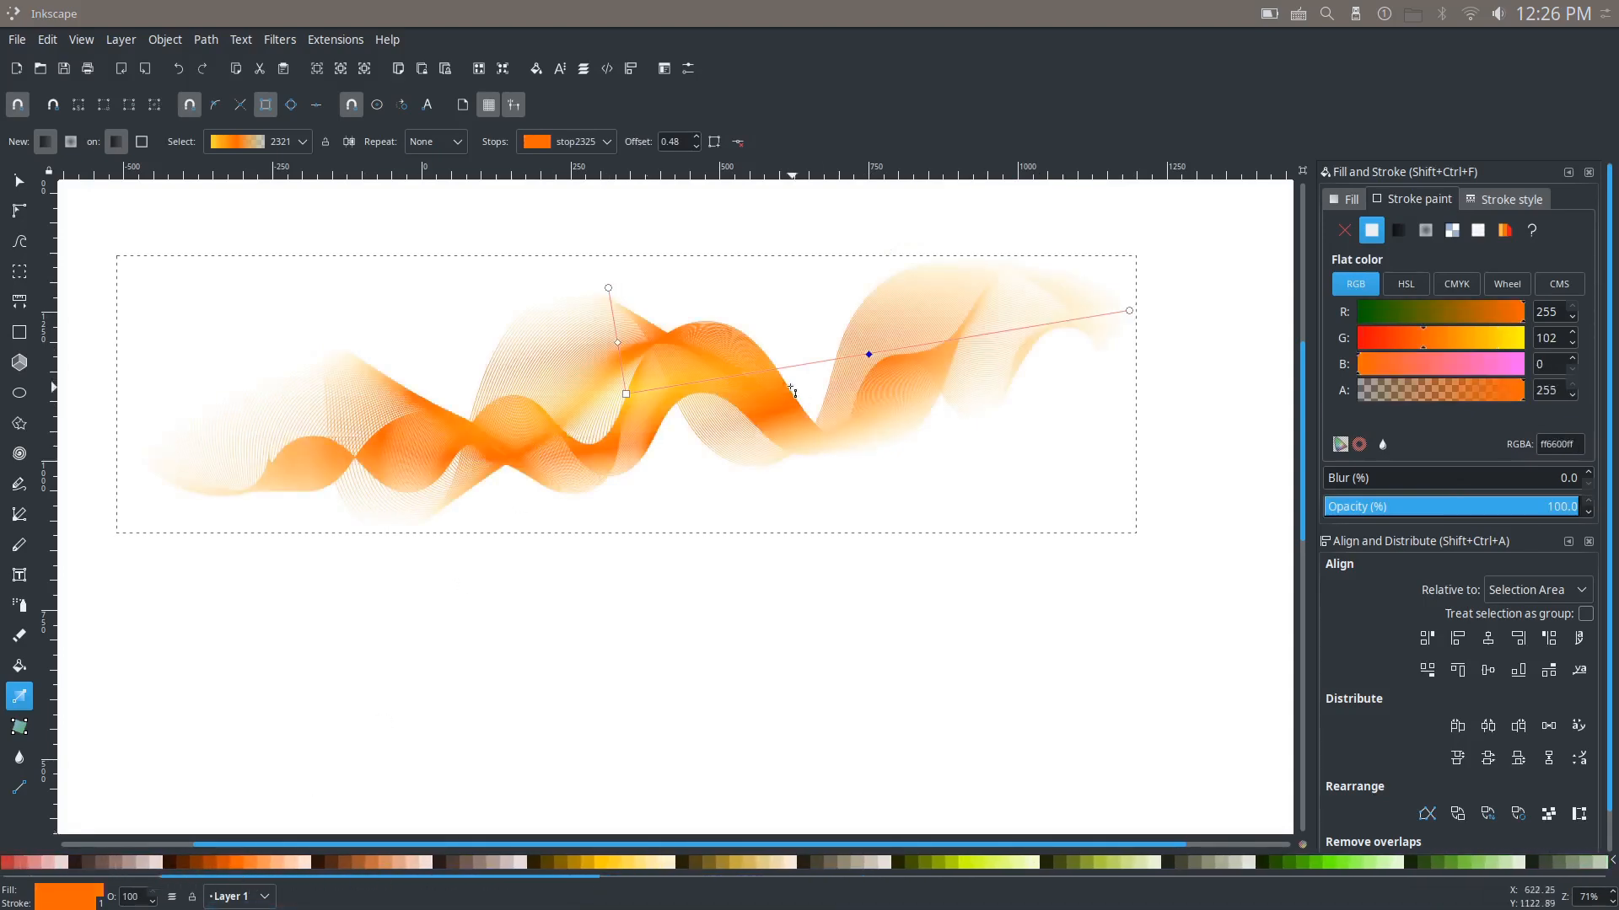
Step: Recolour the gradient's middle stop turquoise 2AFFD5
{"action": "left_click_drag", "start_coordinate": [655, 461], "coordinate": [692, 578]}
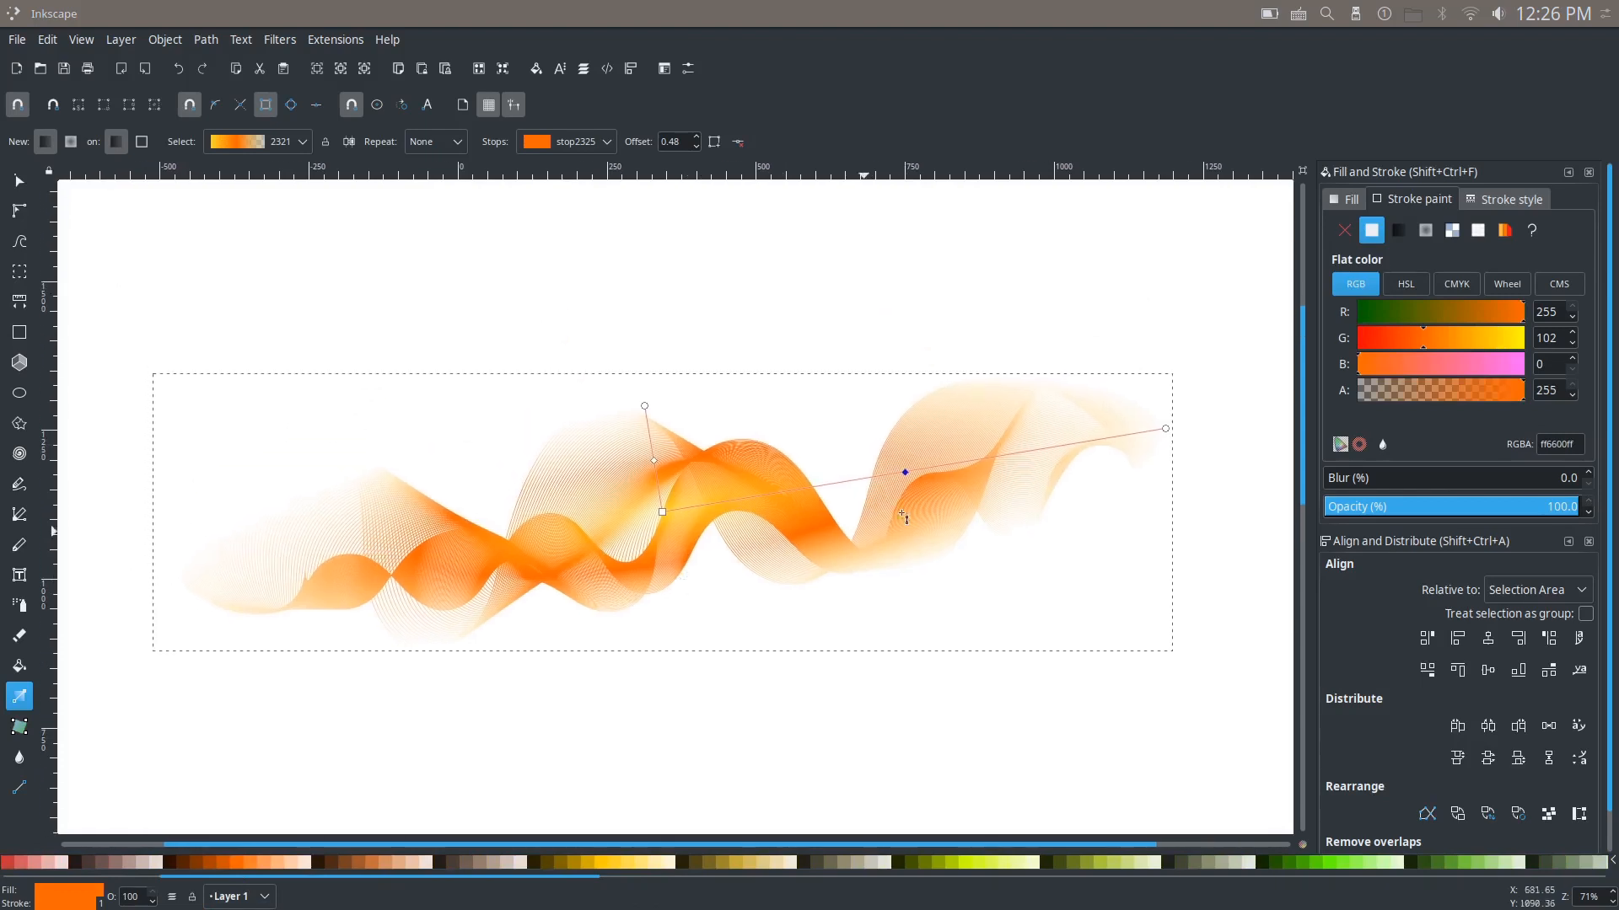
{"action": "left_click_drag", "start_coordinate": [401, 877], "coordinate": [885, 877]}
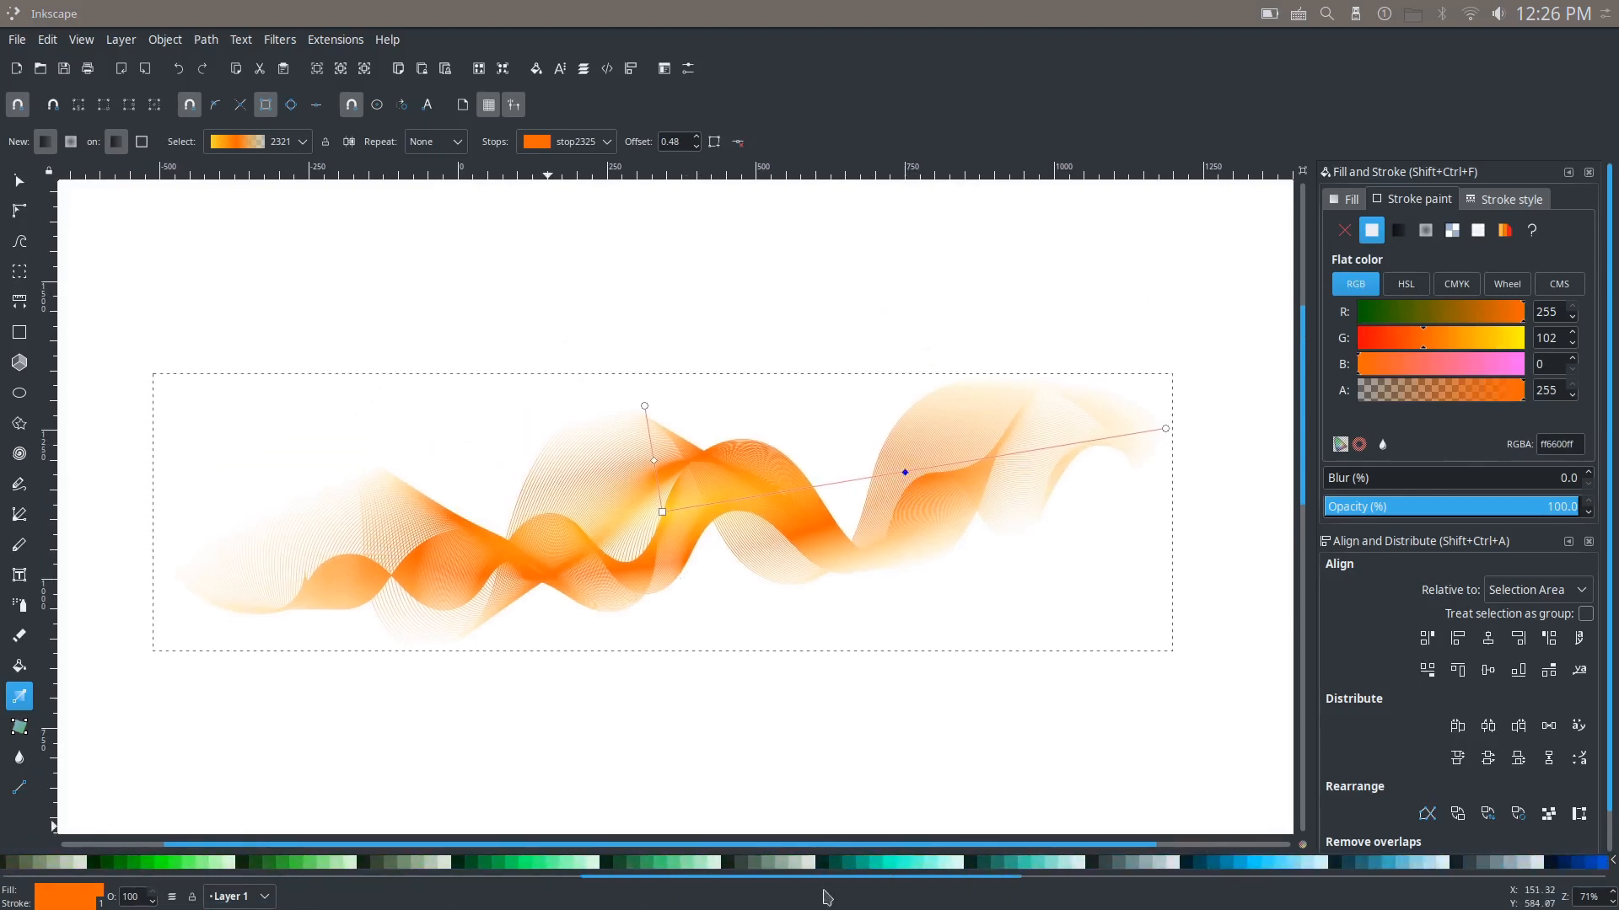
{"action": "left_click", "coordinate": [906, 864]}
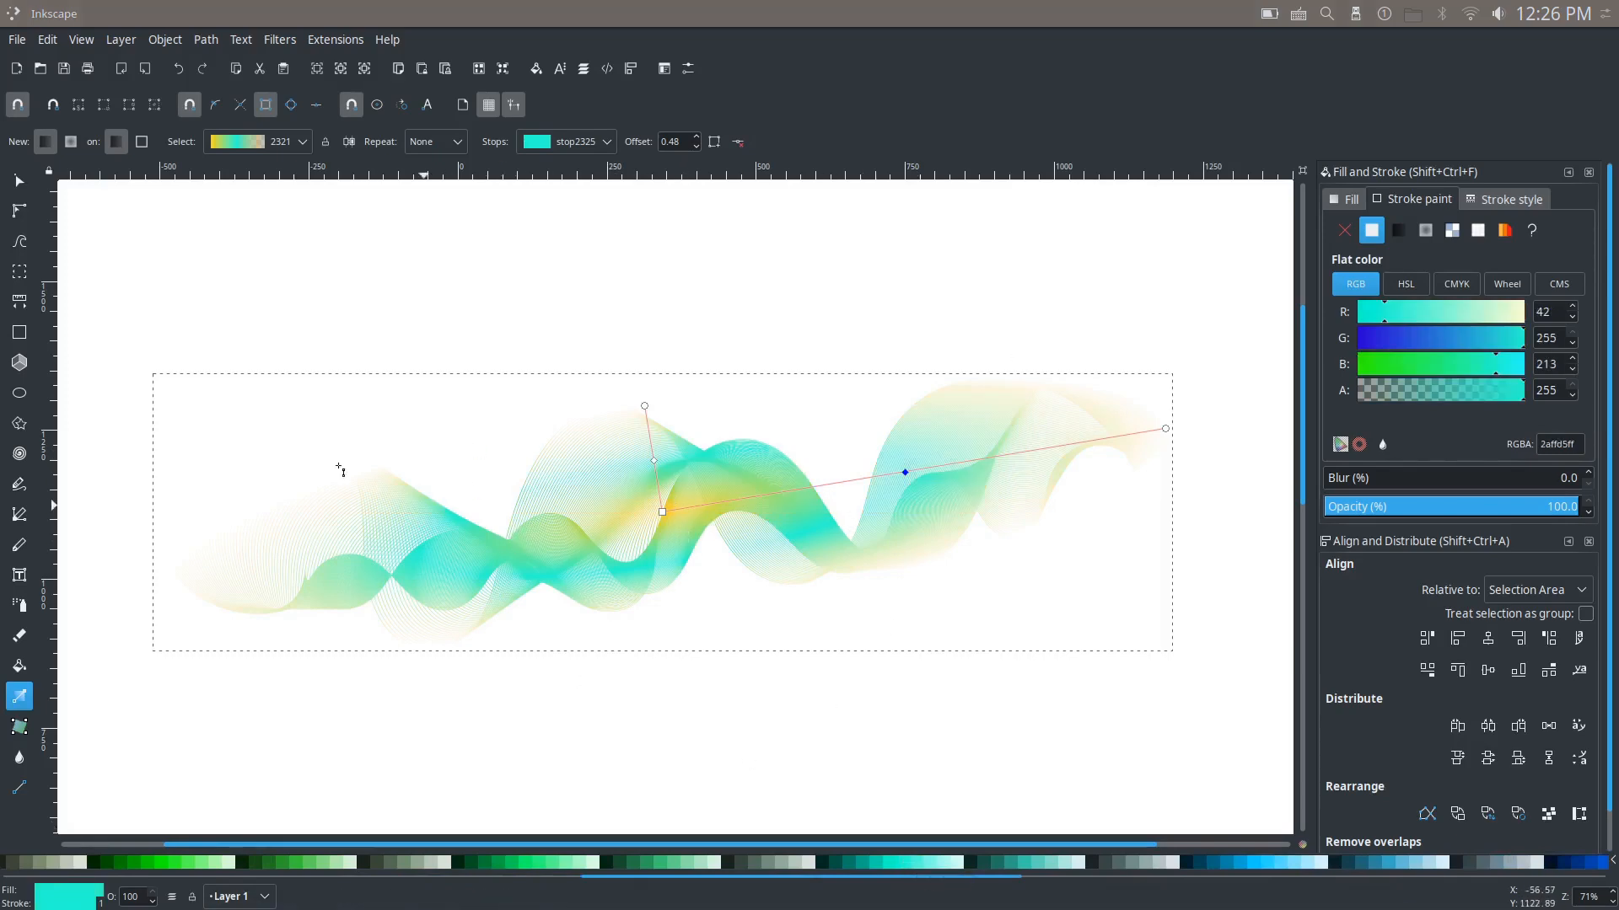
Step: Deselect the smoke shape and examine its gradient colouring up close and as a whole
{"action": "left_click", "coordinate": [19, 181]}
{"action": "left_click", "coordinate": [314, 335]}
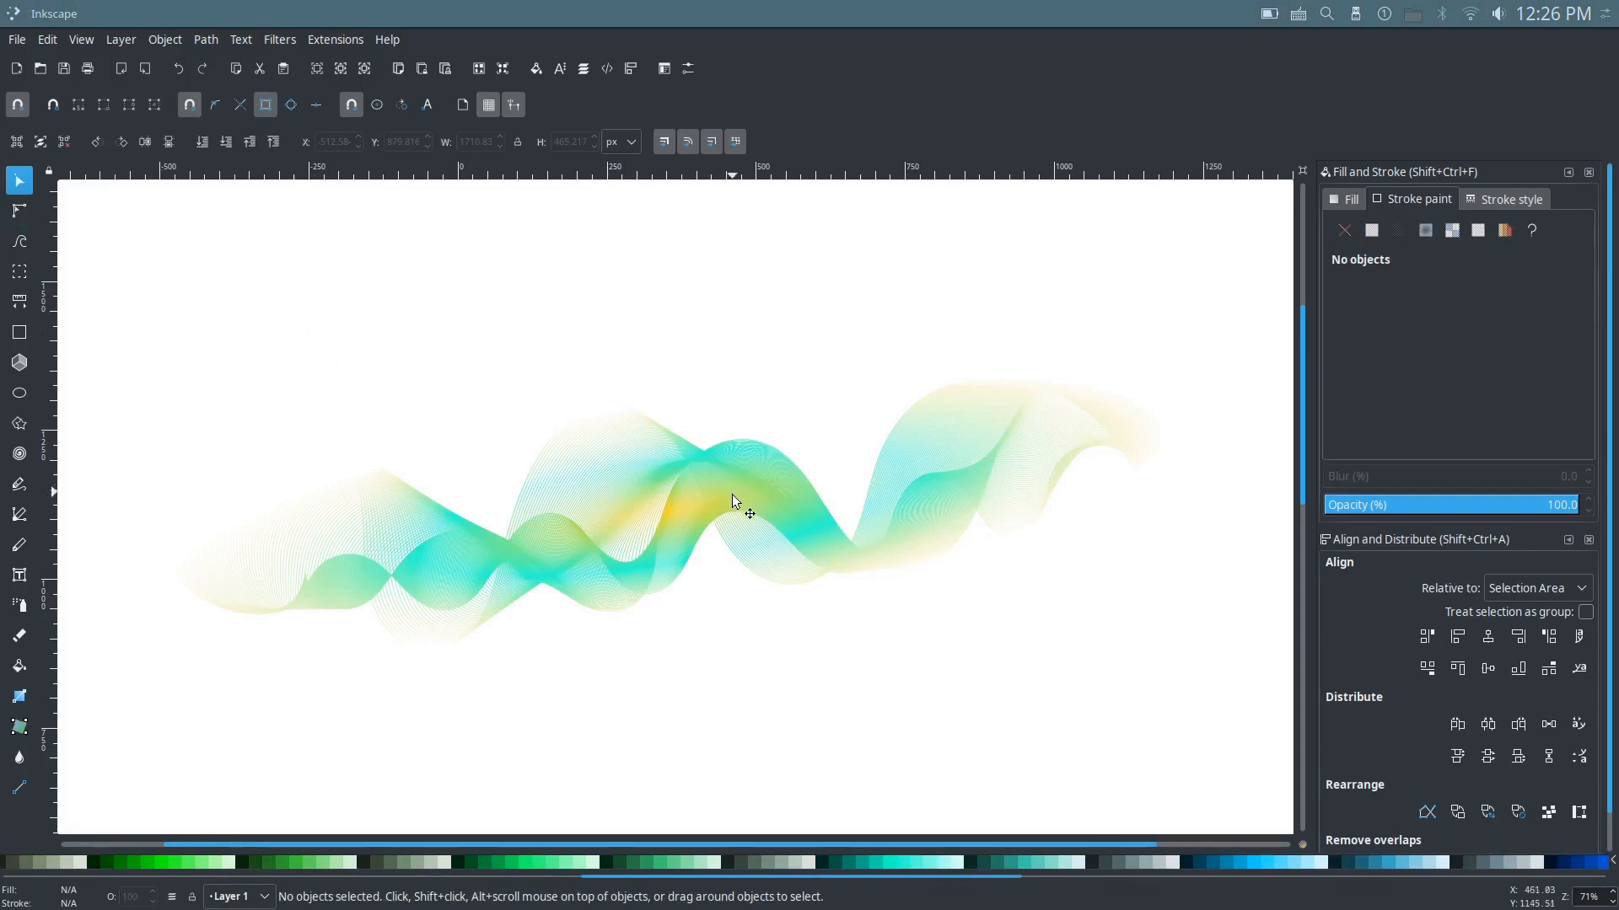
{"action": "scroll", "coordinate": [684, 543], "scroll_direction": "up", "scroll_amount": 1}
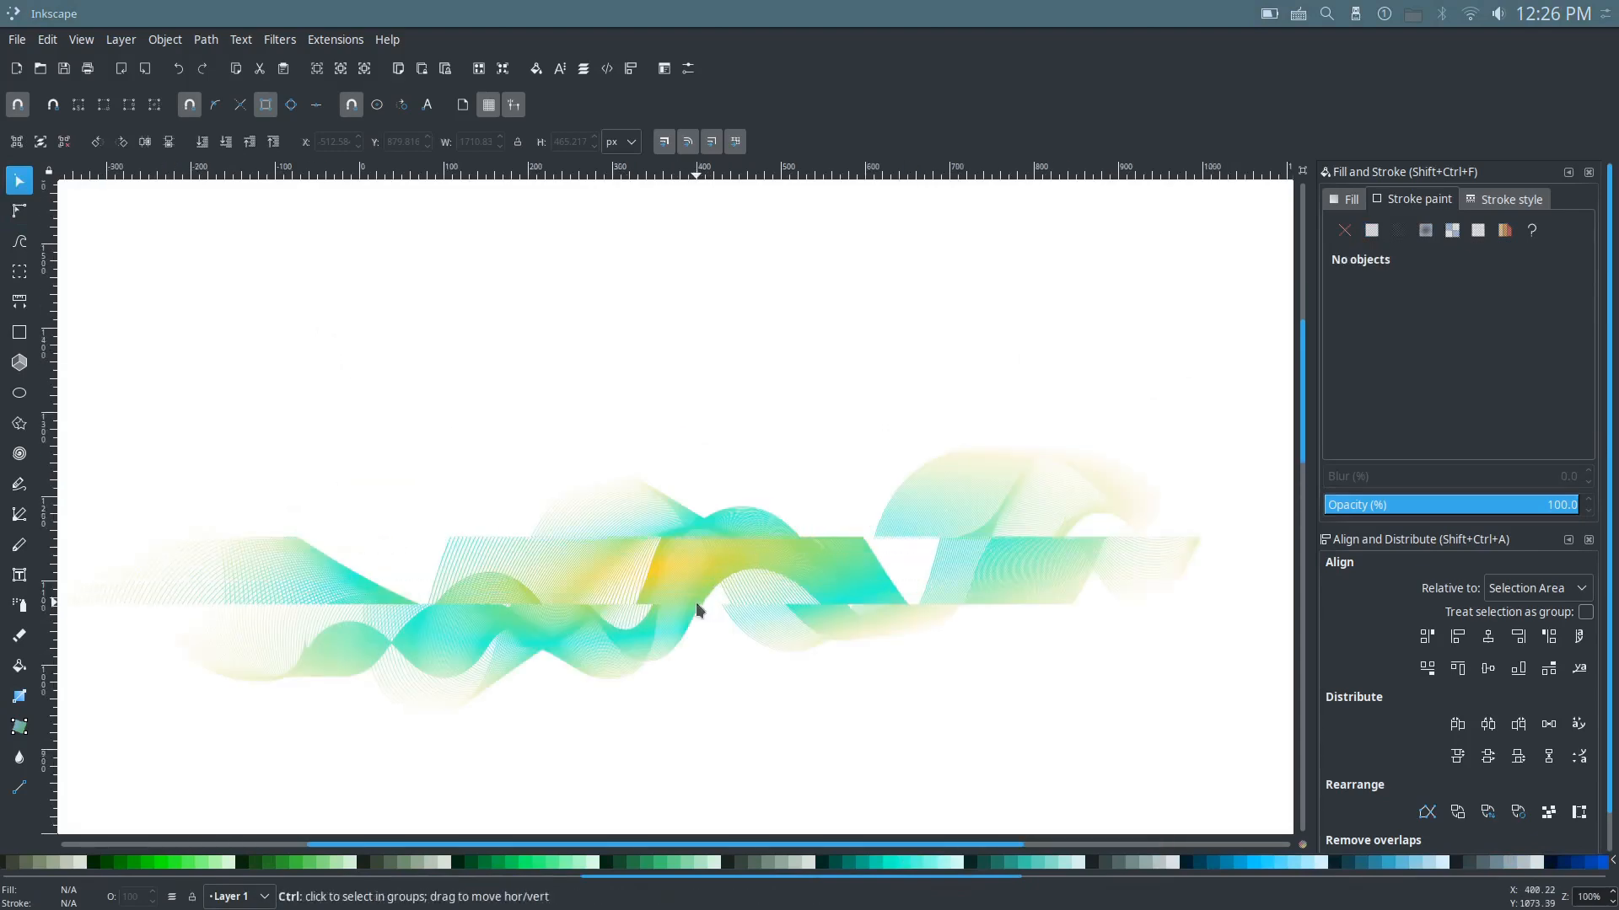
{"action": "left_click_drag", "start_coordinate": [702, 583], "coordinate": [690, 520]}
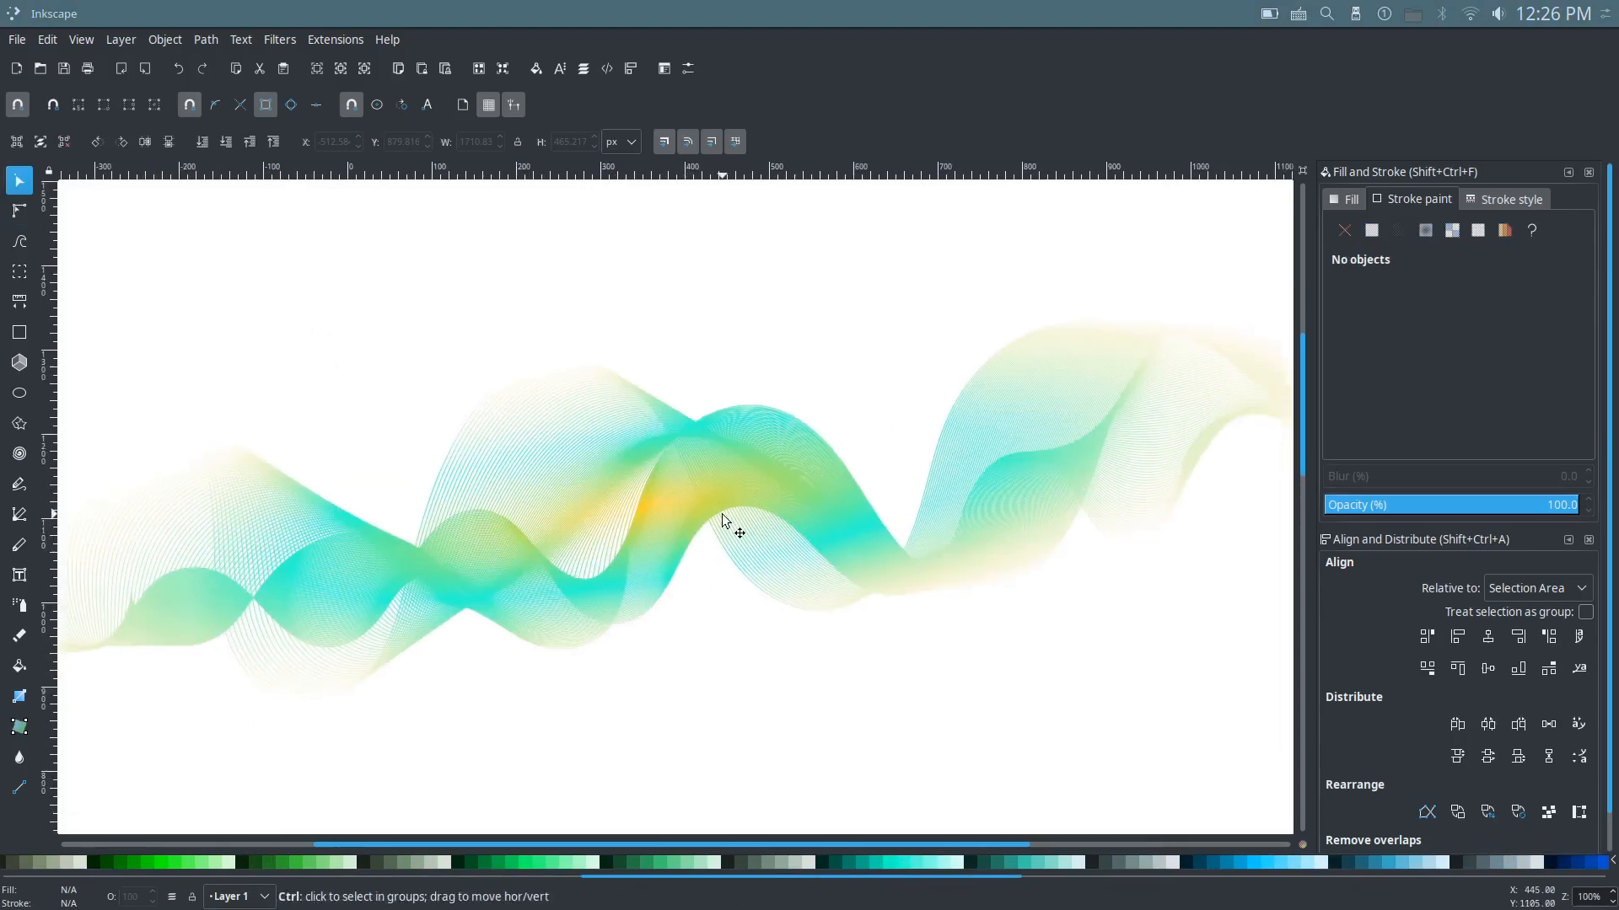
{"action": "scroll", "coordinate": [722, 520], "scroll_direction": "down", "scroll_amount": 1}
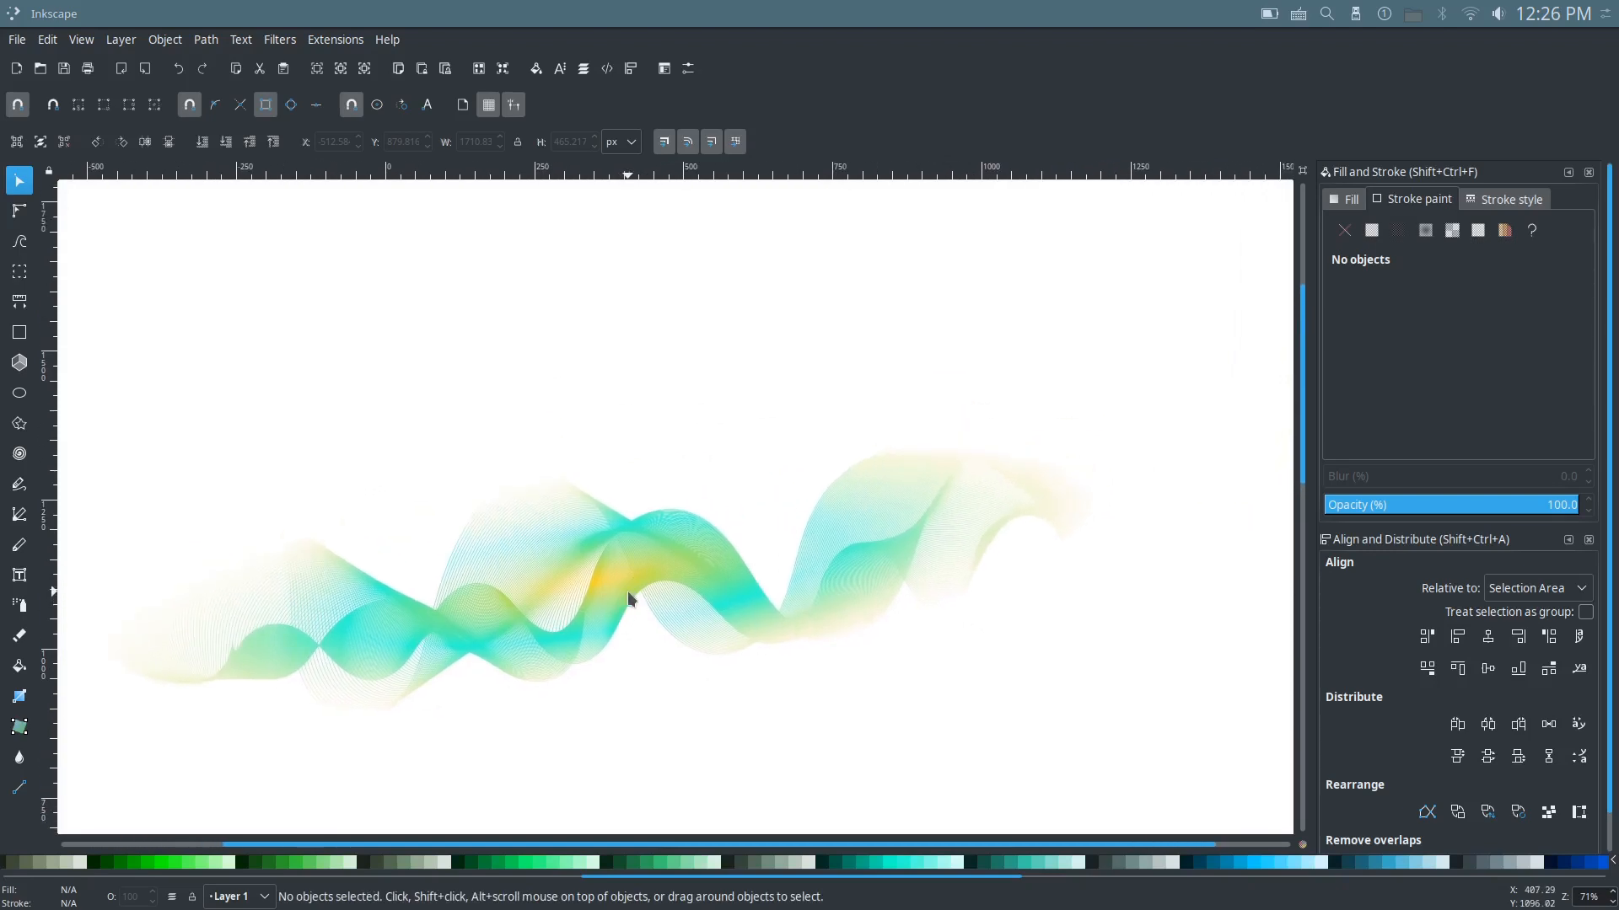
{"action": "left_click_drag", "start_coordinate": [628, 591], "coordinate": [728, 569]}
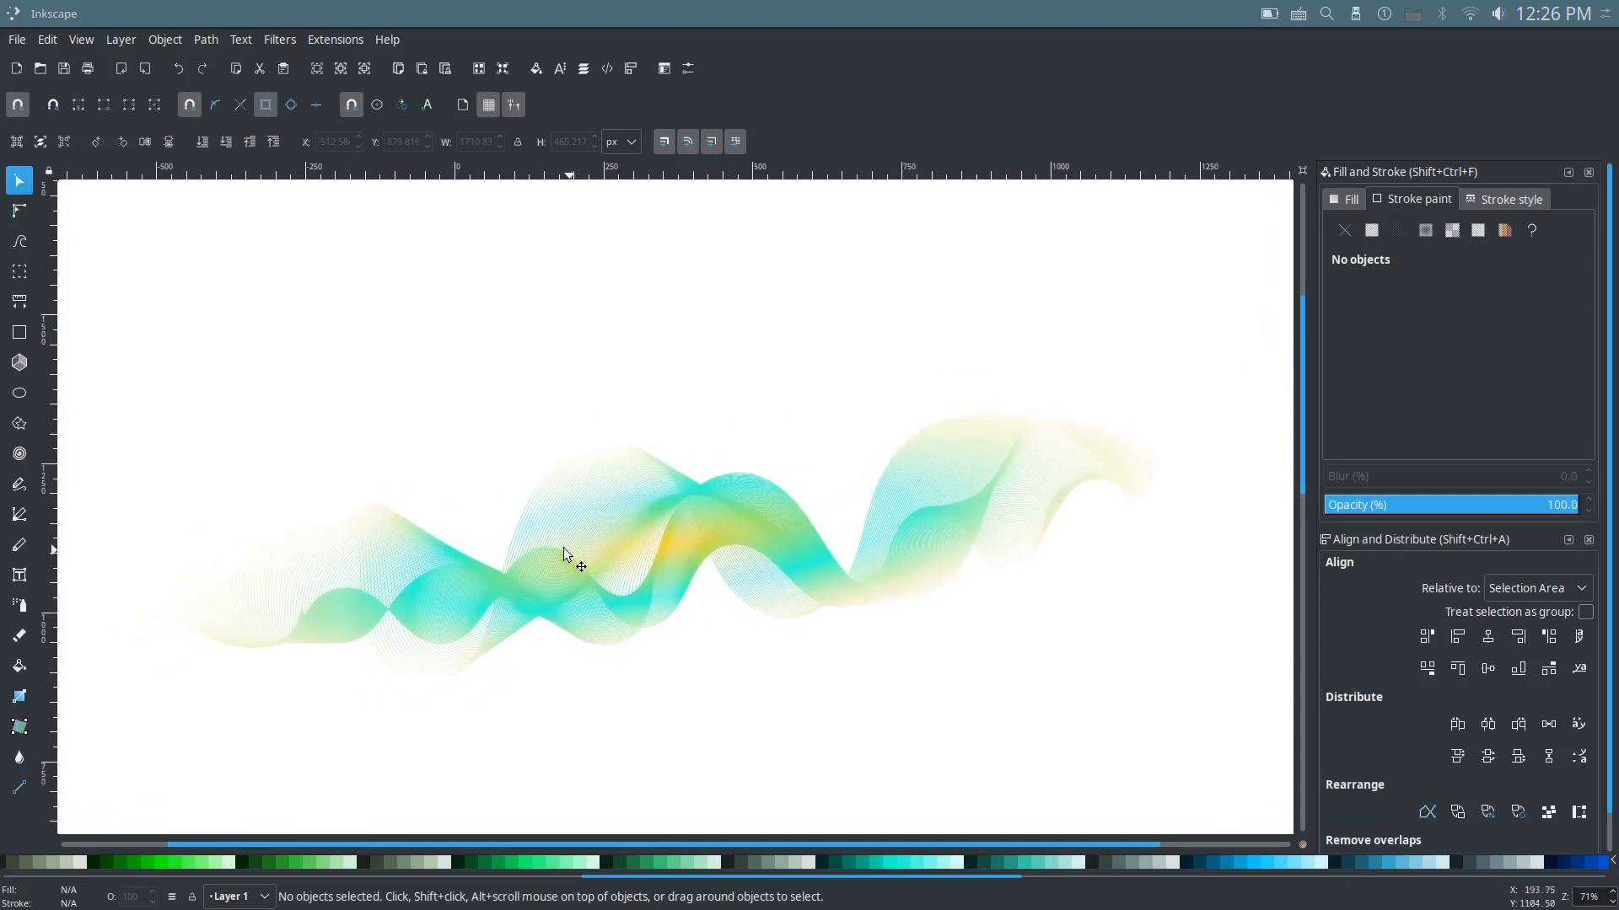